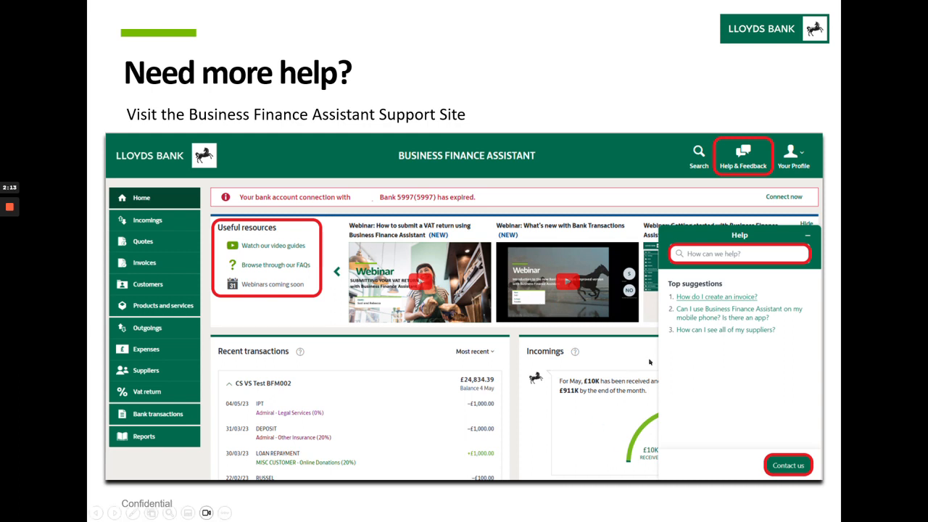
click(735, 460)
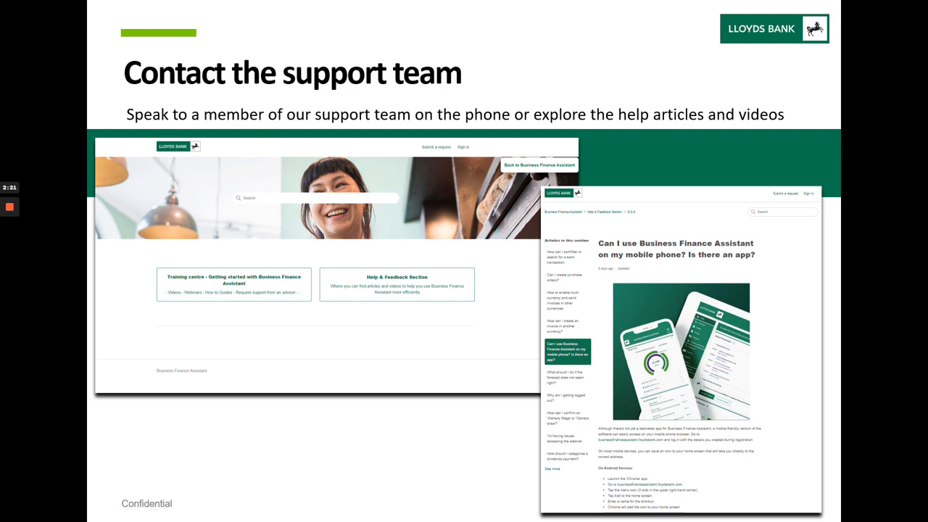
key(Right)
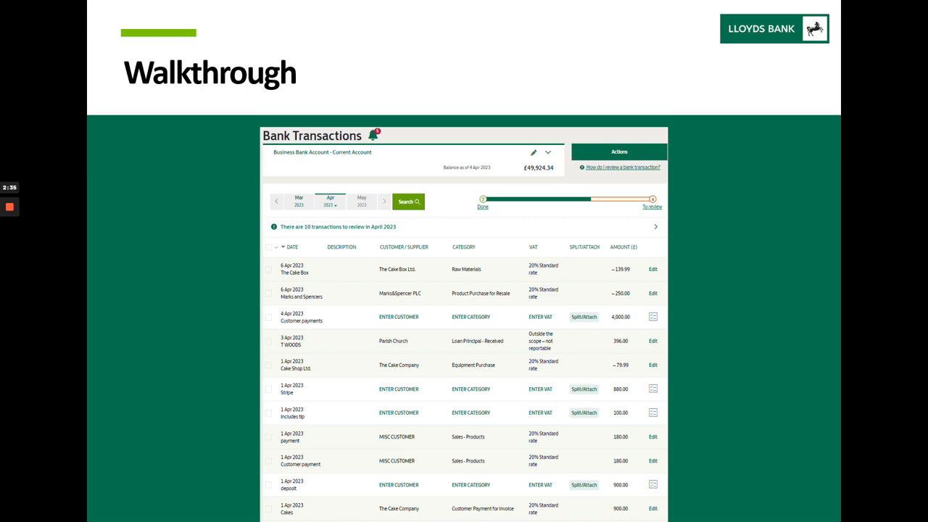
- Switch from the slide show to Business Finance Assistant in Google Chrome and show it full screen
key(super)
key(alt+Tab)
key(alt+Tab)
key(alt+Tab)
key(alt+Tab)
click(561, 250)
key(alt+Tab)
key(alt+Tab)
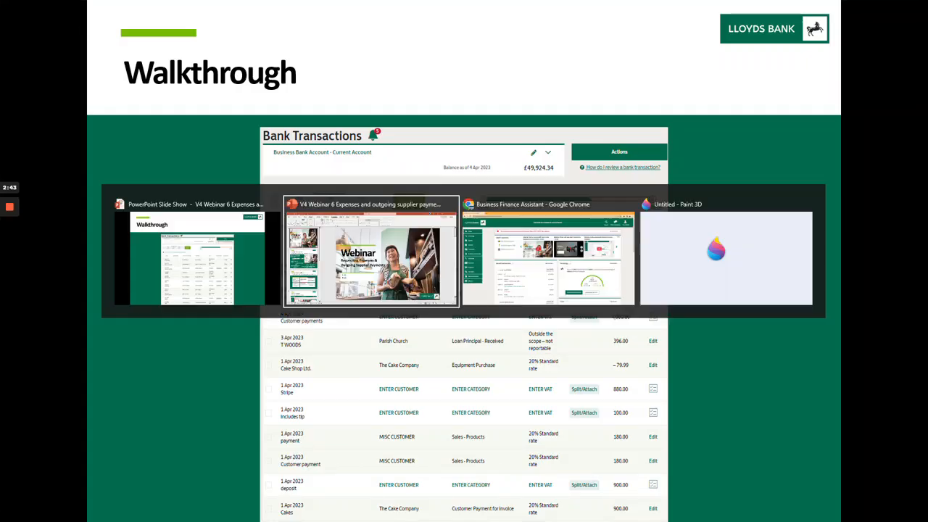
click(560, 248)
key(alt+Tab)
key(alt+Tab)
key(alt+Tab)
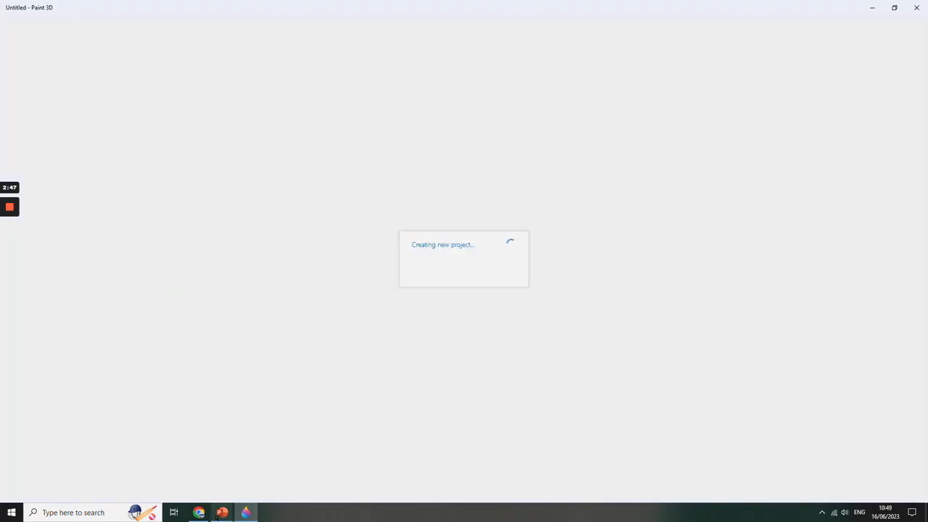
click(199, 512)
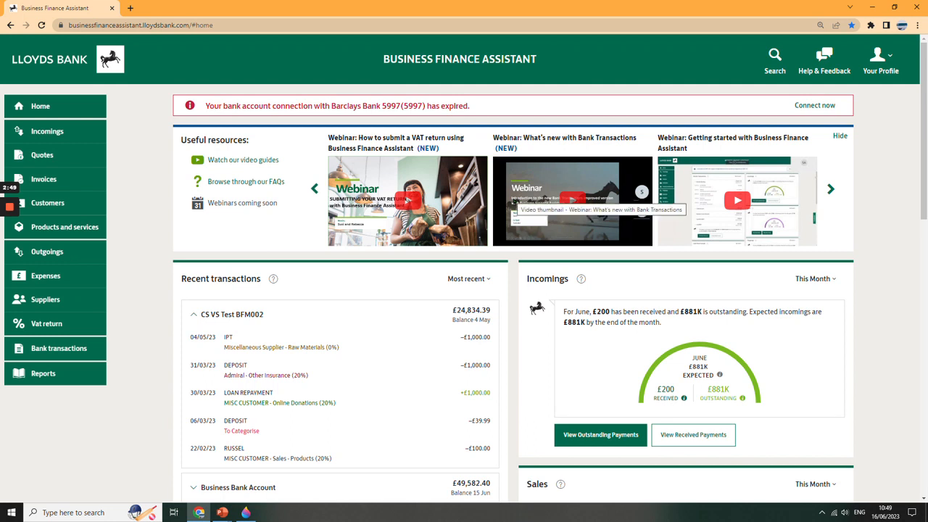
key(F11)
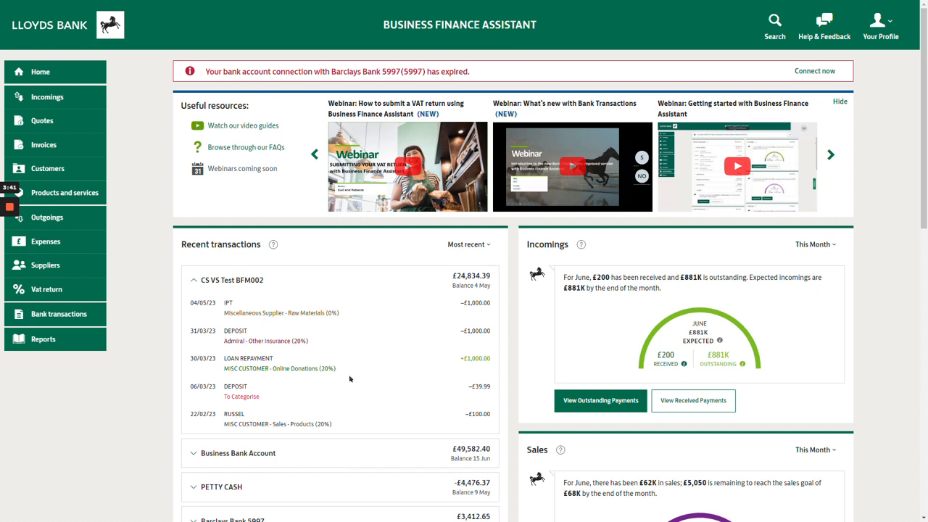
- Expand Business Bank Account under Recent transactions and examine its latest entries
scroll(350, 378, down, 2)
scroll(350, 378, down, 2)
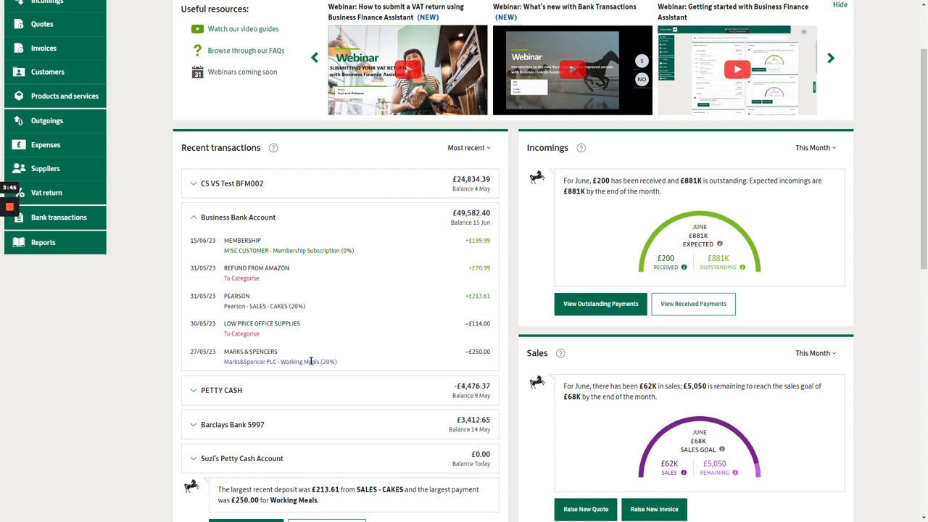
scroll(226, 333, up, 4)
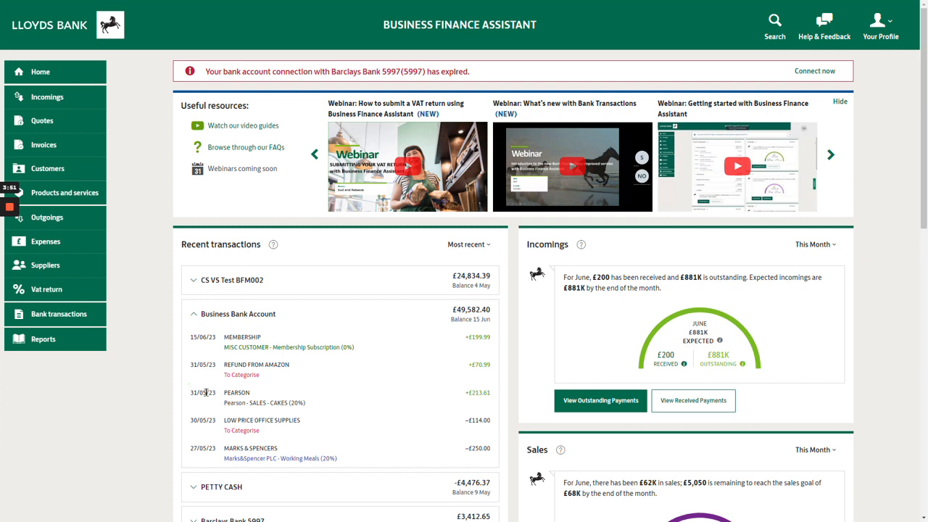
- Examine the remaining dashboard widgets, including Cash flow forecast, Sales, Outgoings, categorisation review and Profit & Loss
scroll(206, 393, down, 2)
scroll(346, 406, down, 8)
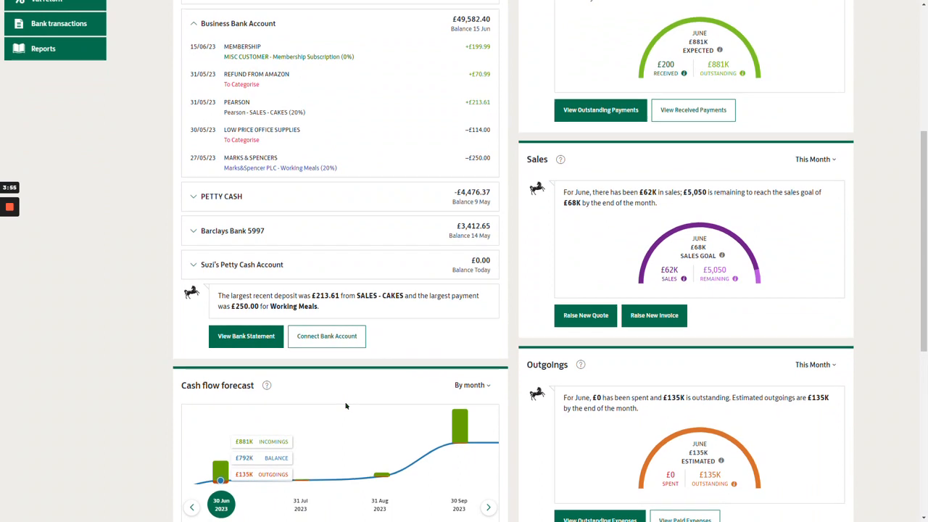
scroll(346, 405, down, 2)
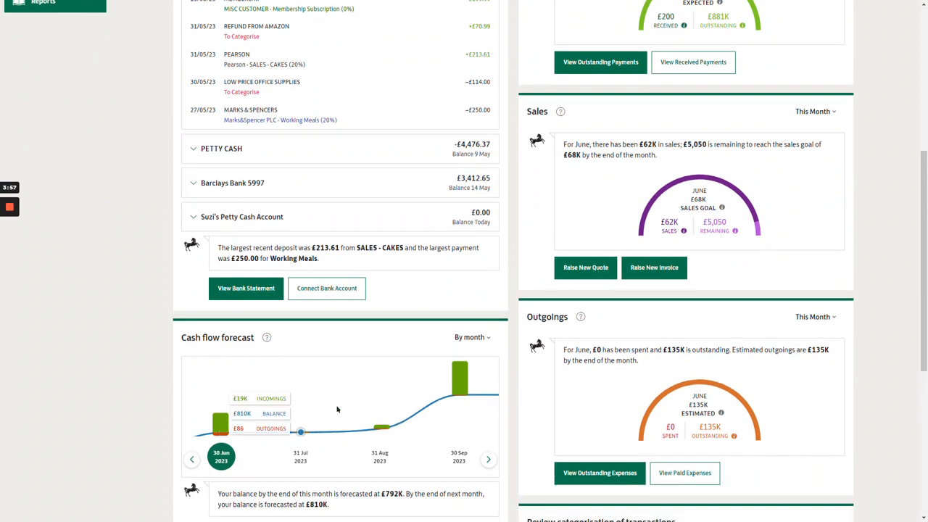
scroll(336, 409, down, 5)
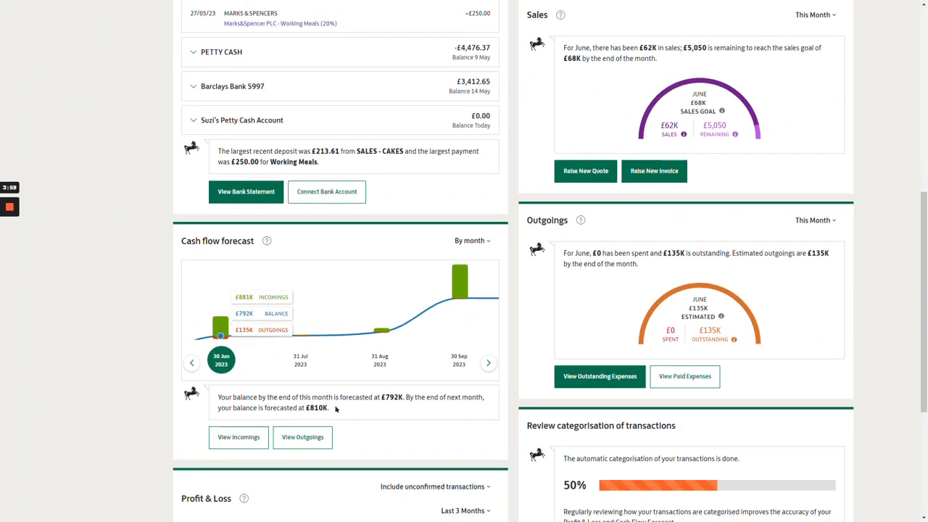
scroll(336, 410, down, 2)
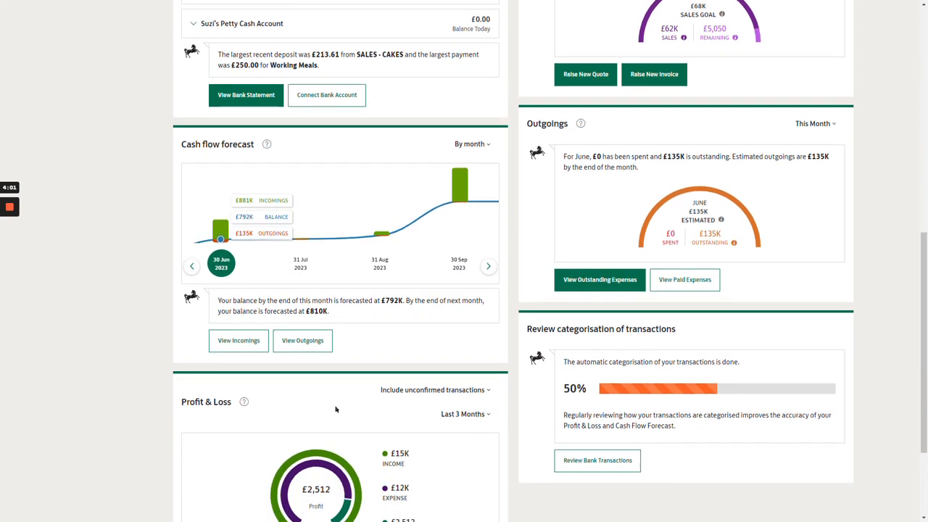
scroll(335, 409, down, 2)
scroll(335, 409, down, 2)
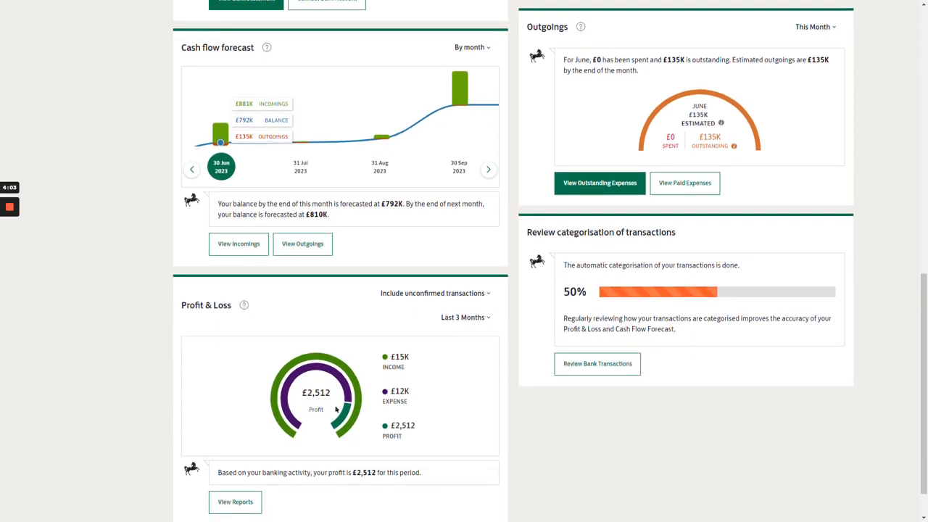
scroll(311, 417, down, 2)
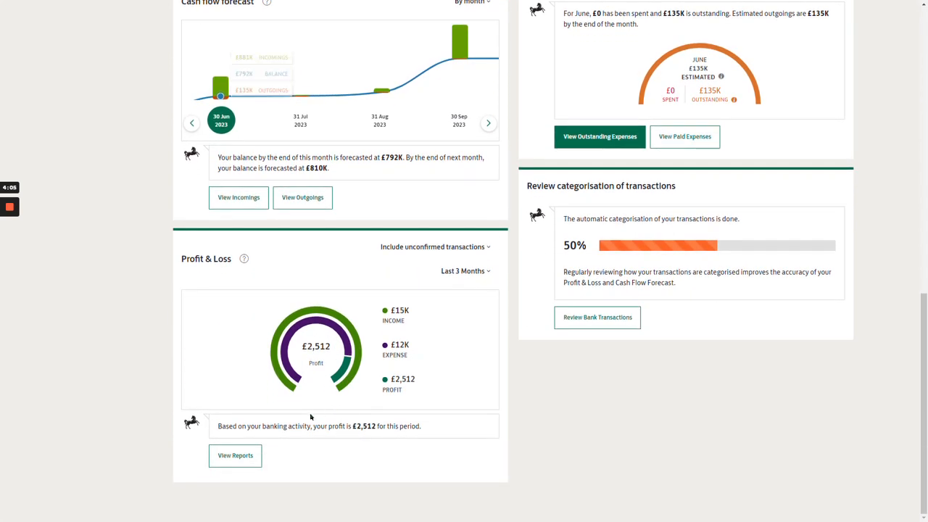
scroll(311, 417, up, 8)
scroll(311, 417, up, 12)
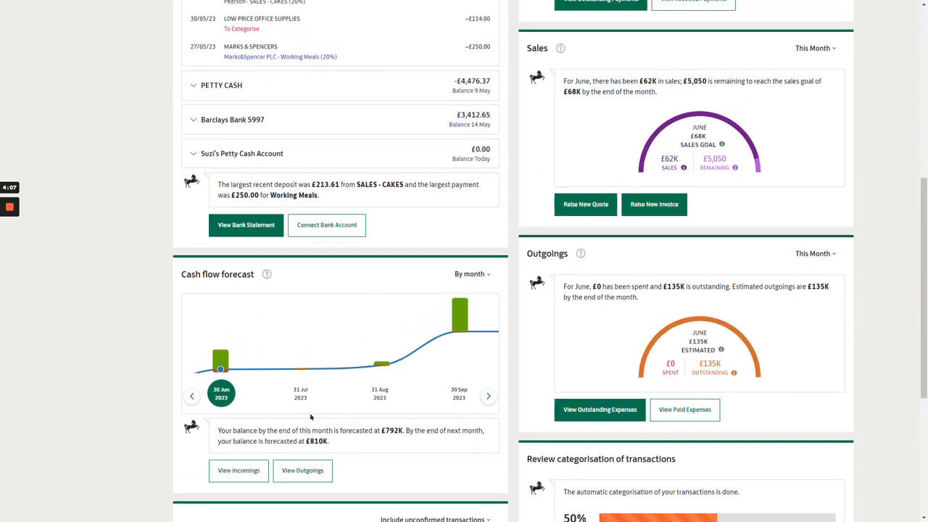
scroll(310, 416, up, 8)
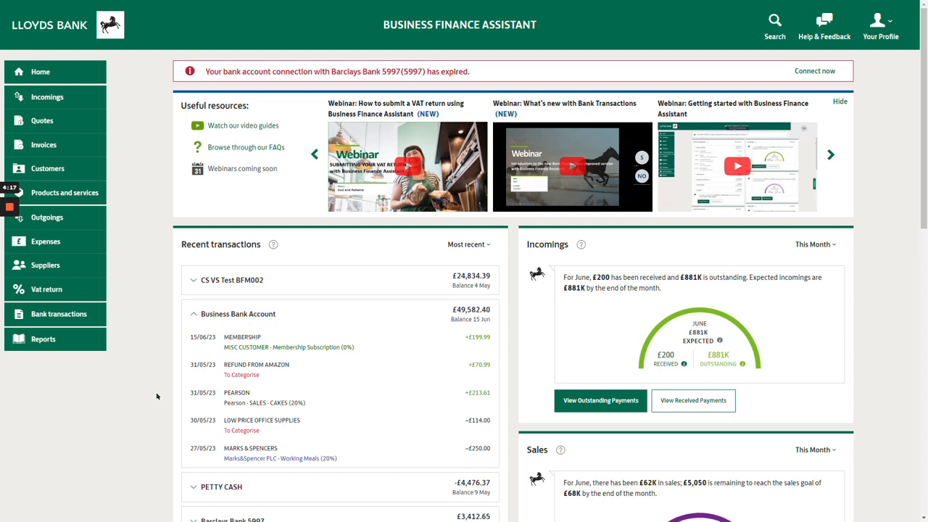
- Open the Expenses page and look through the list of recorded expenses
click(73, 247)
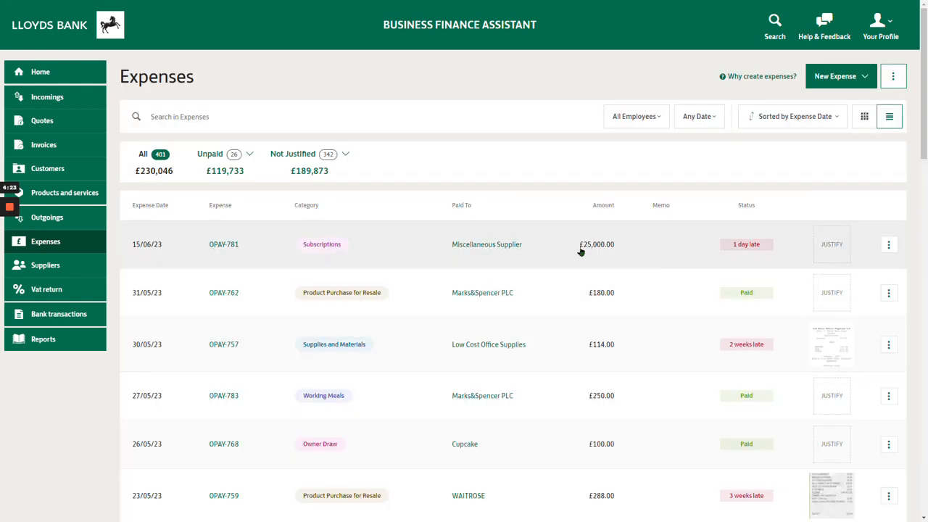
scroll(457, 265, down, 2)
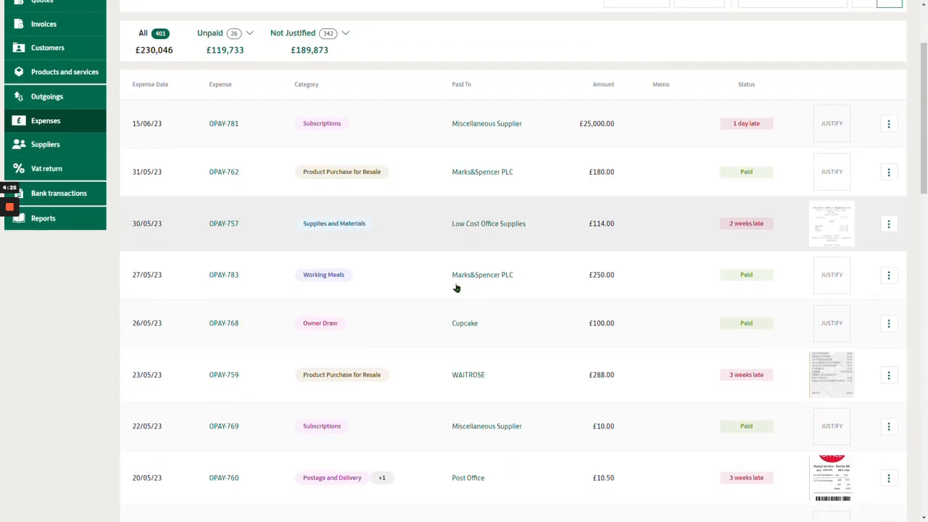
scroll(456, 287, up, 2)
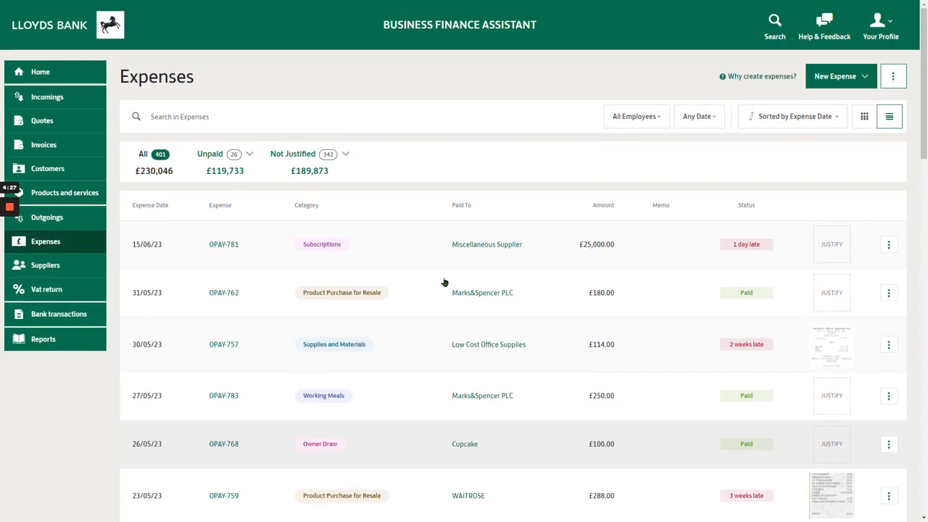
- Return to the Home dashboard and expand Business Bank Account under Recent transactions
click(41, 75)
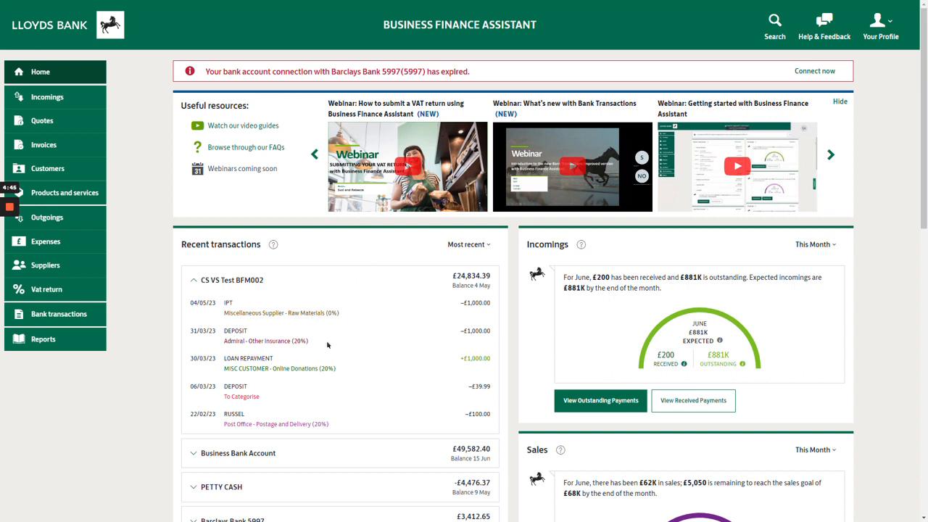
scroll(288, 387, down, 1)
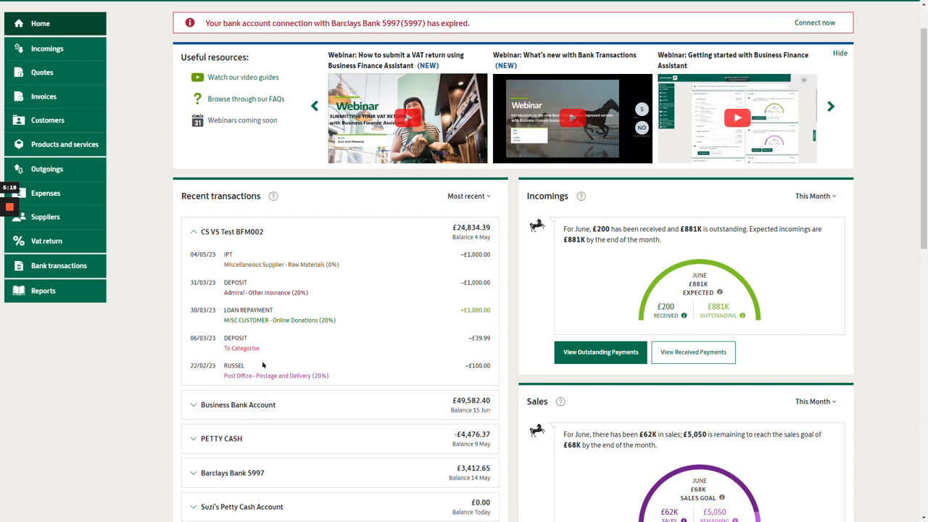
scroll(263, 365, down, 1)
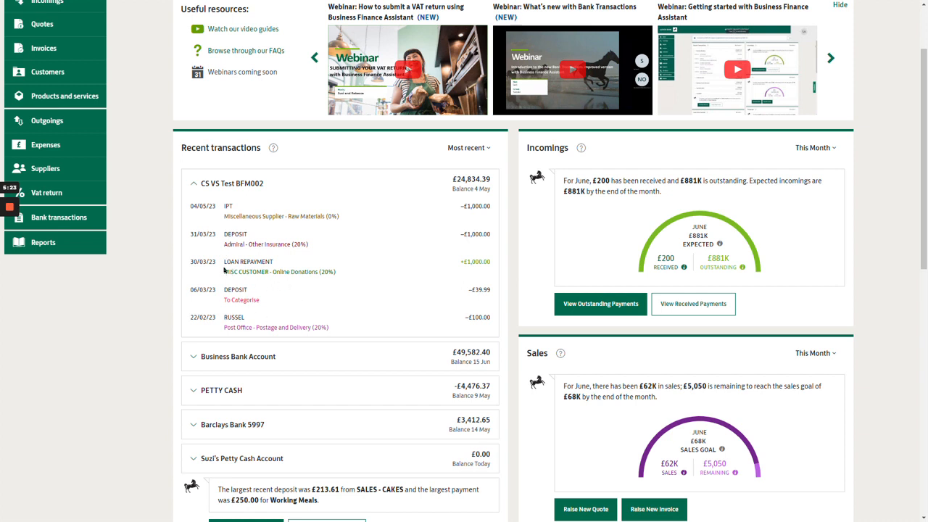
click(239, 356)
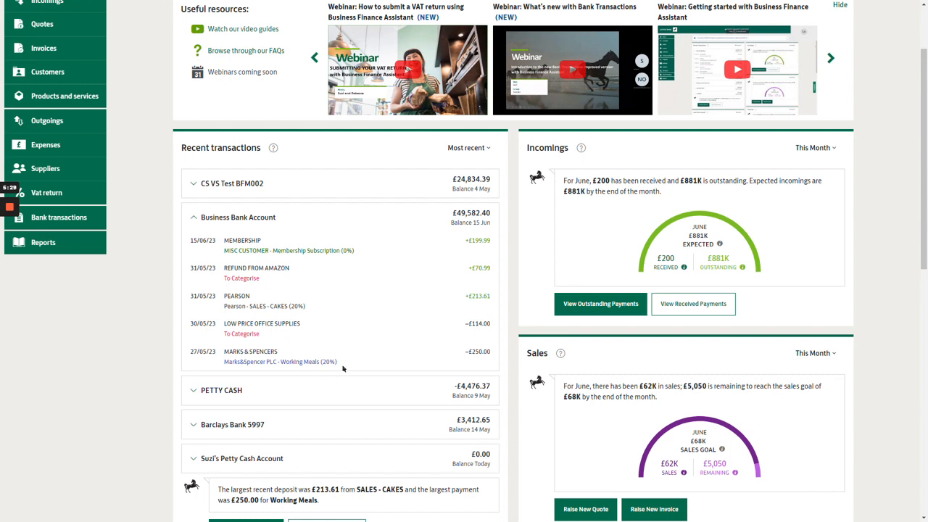
scroll(367, 317, up, 1)
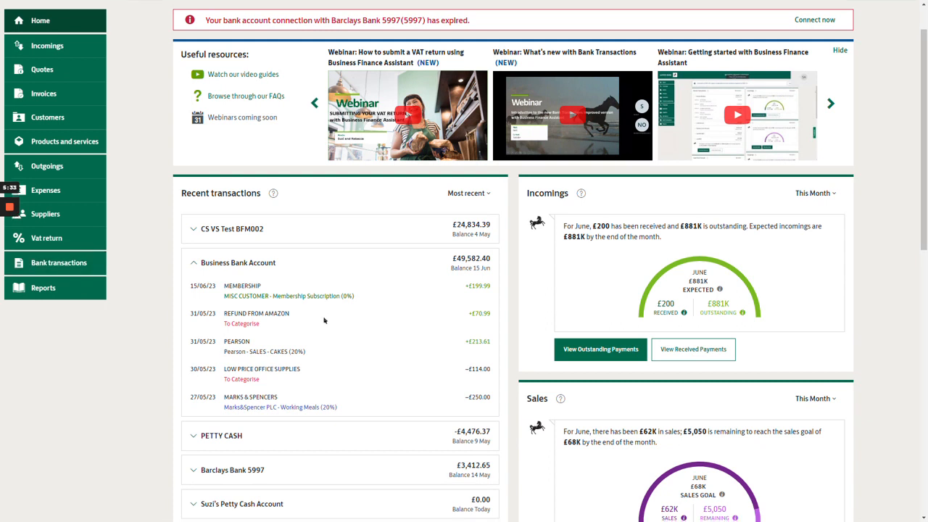
scroll(145, 347, down, 2)
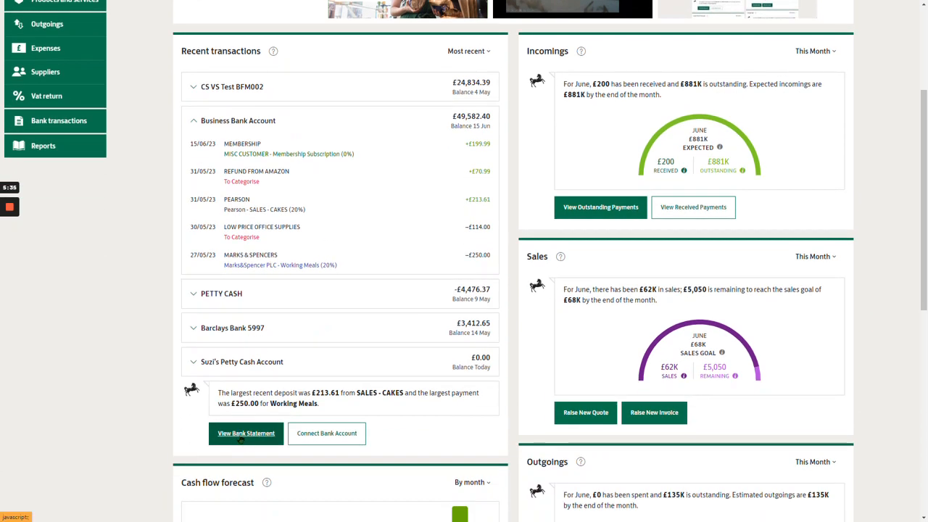
- Open the bank statement for Business Bank Account and show the March 2023 transactions that need review
click(241, 435)
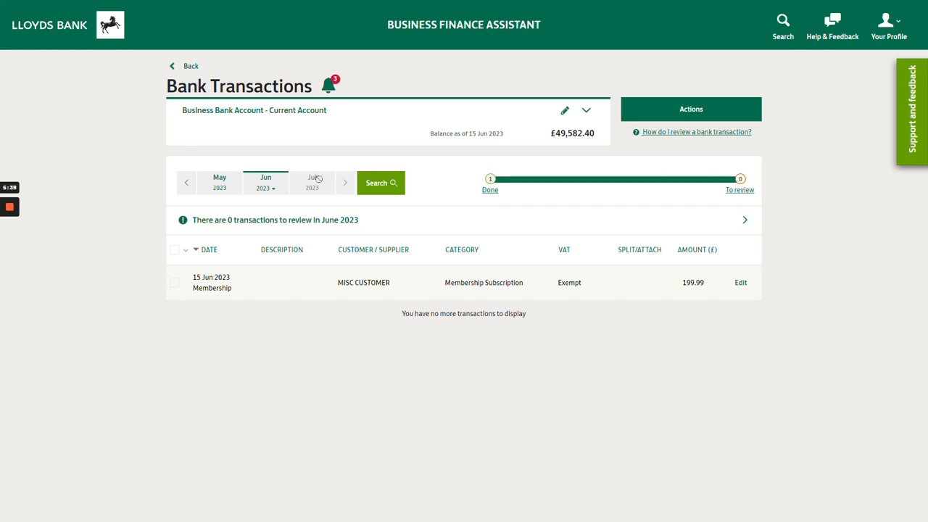
click(333, 89)
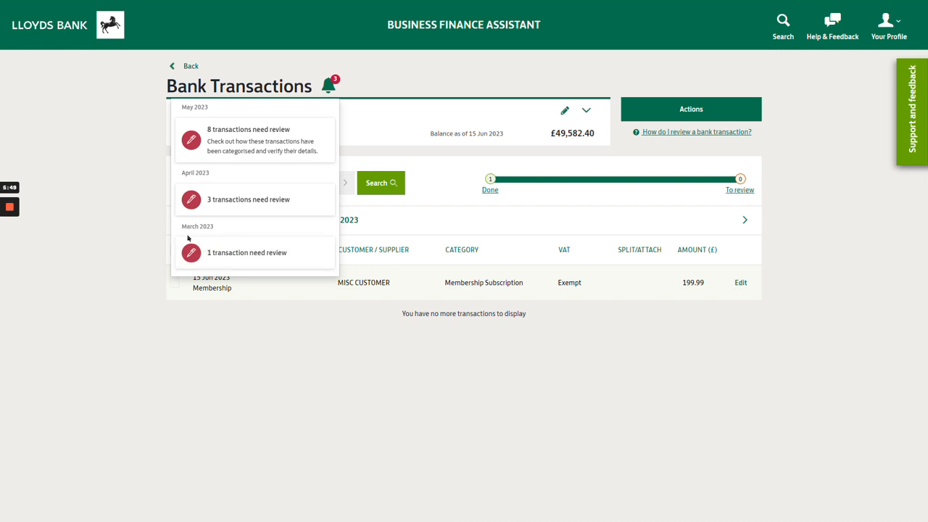
click(248, 254)
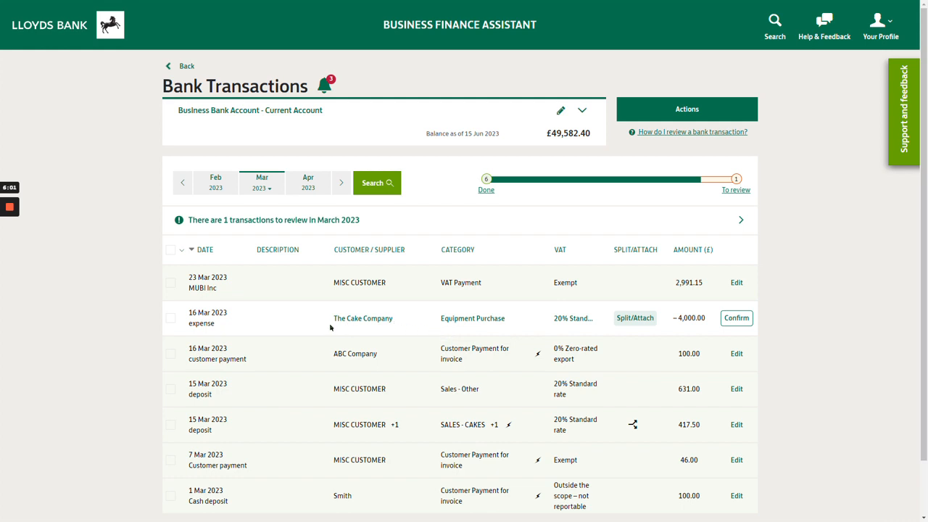
- Clear the supplier, category and VAT details of the 16 Mar 2023 expense transaction
click(171, 319)
click(695, 116)
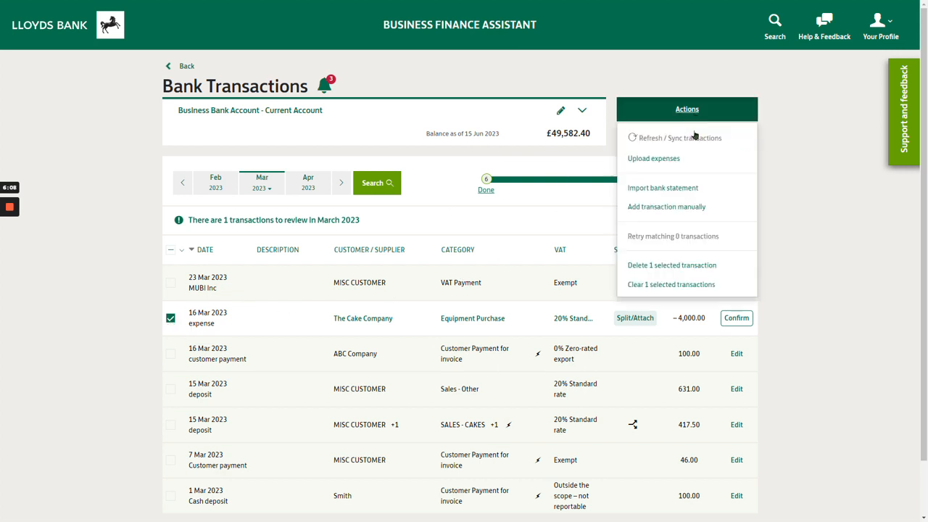
click(690, 285)
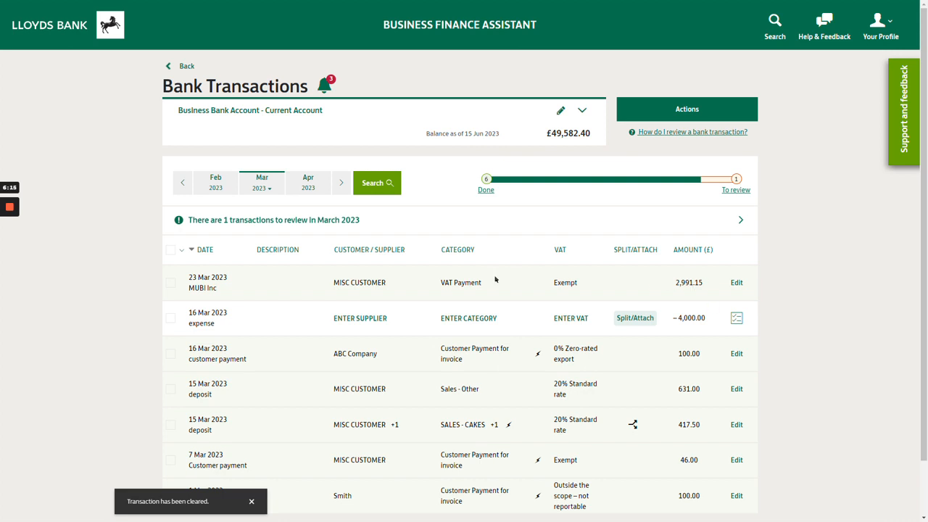
- Assign The Cake Company to the 16 Mar 2023 expense and set its category to Product Purchase for Resale
click(358, 323)
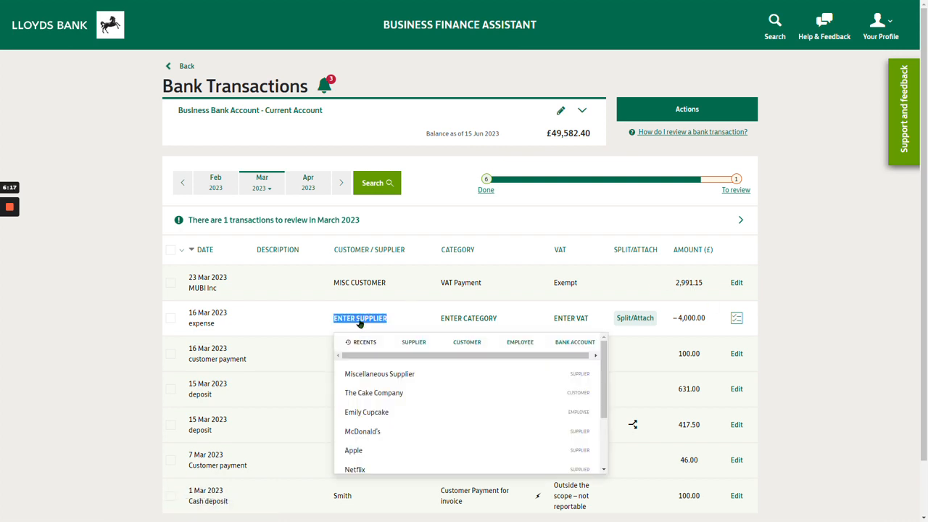
click(377, 394)
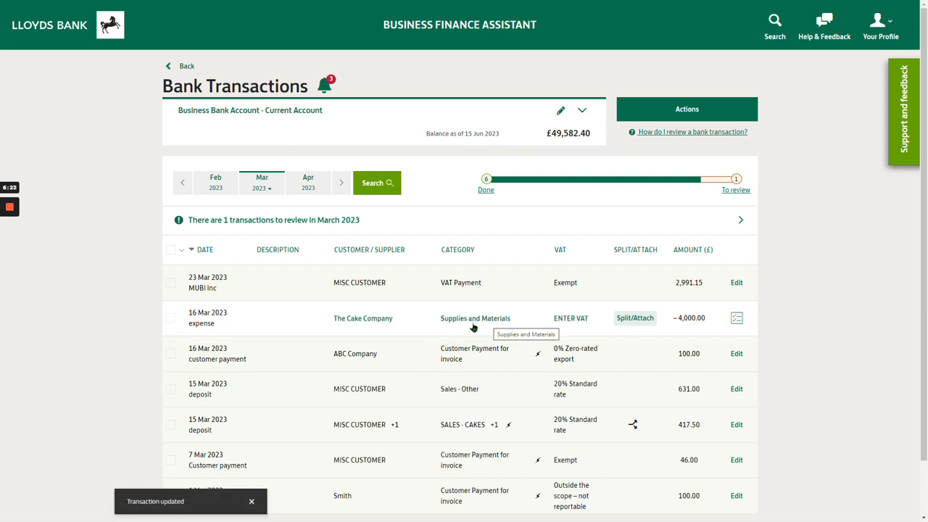
click(474, 321)
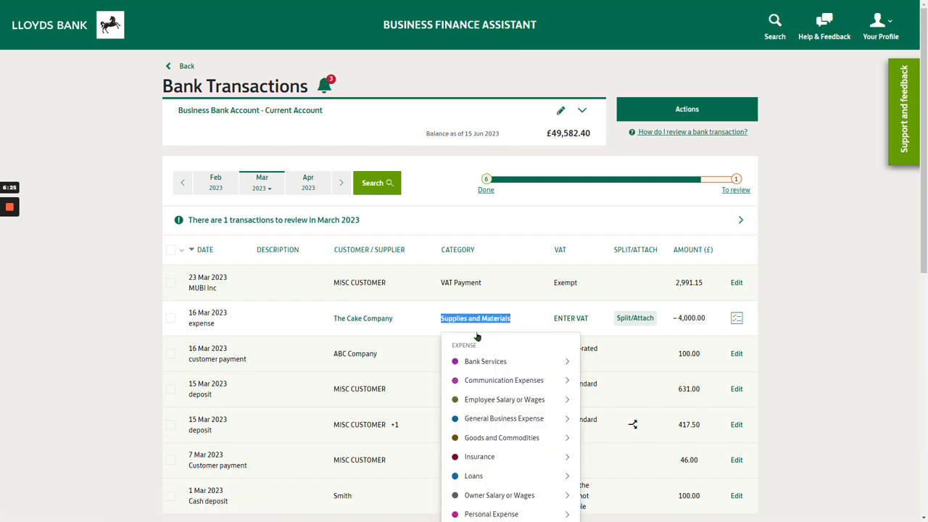
mouse_move(497, 427)
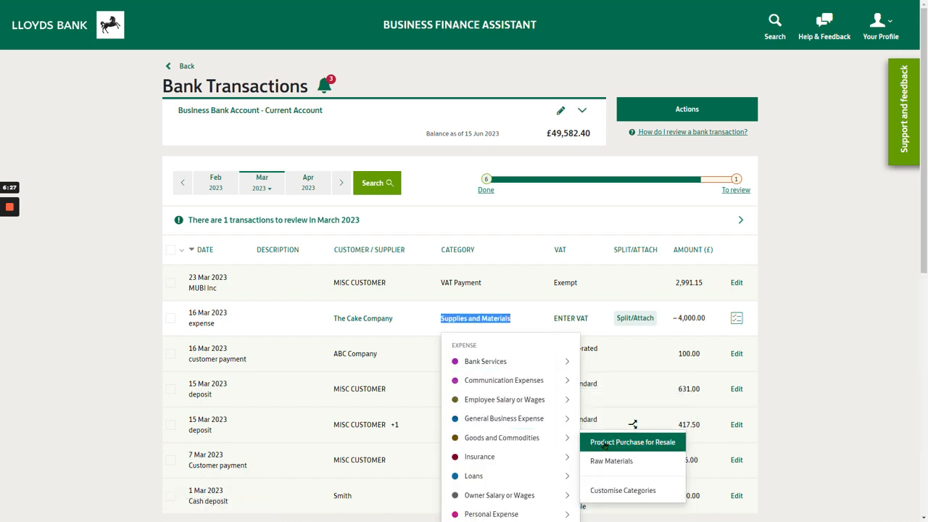
click(611, 444)
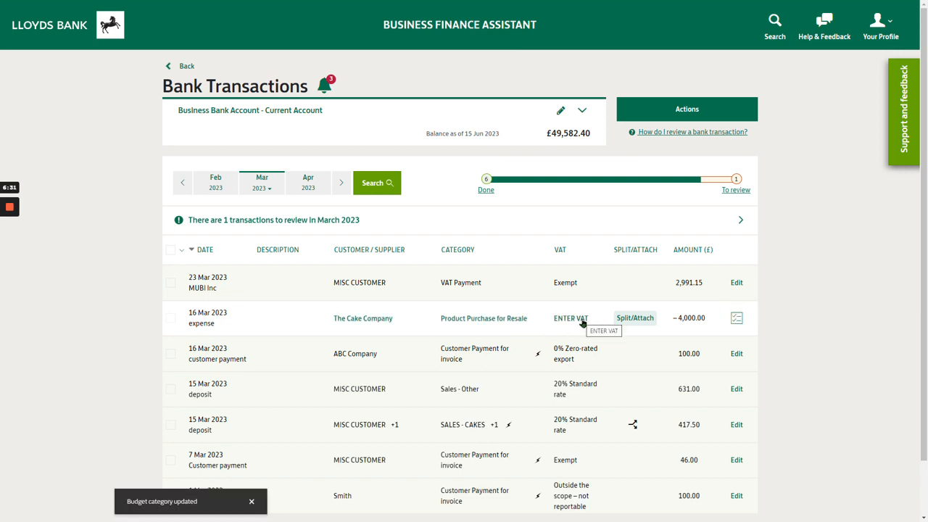
- Set the VAT of the 16 Mar 2023 expense to 20% Standard rate, then reopen the transaction for editing and confirm it
click(581, 320)
scroll(605, 461, down, 2)
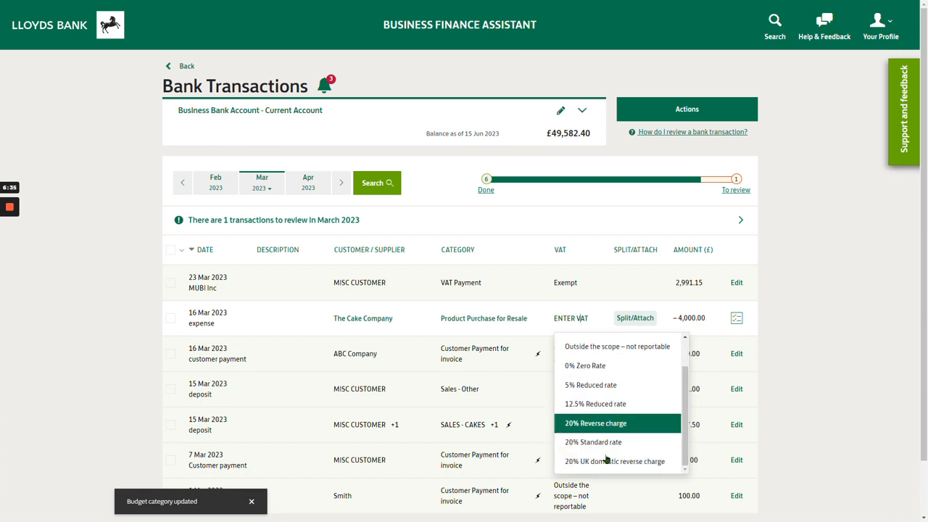
click(606, 440)
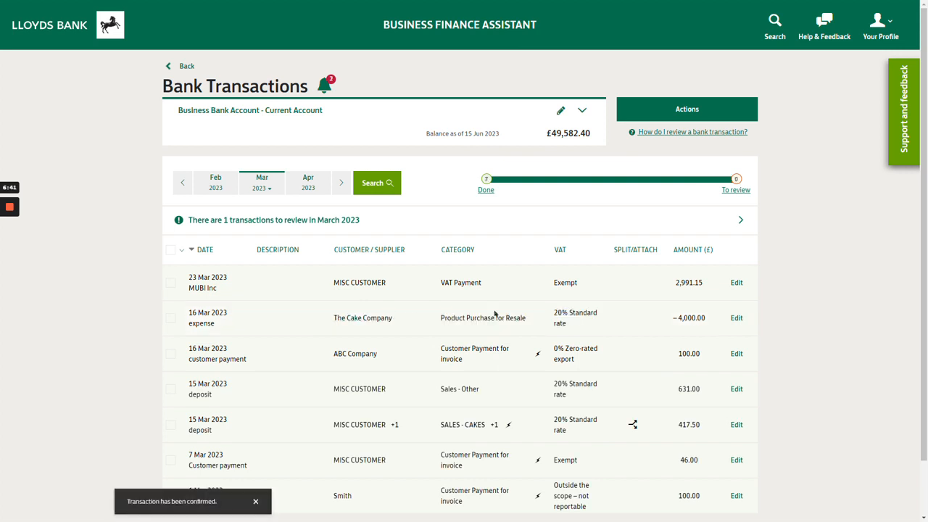
click(736, 319)
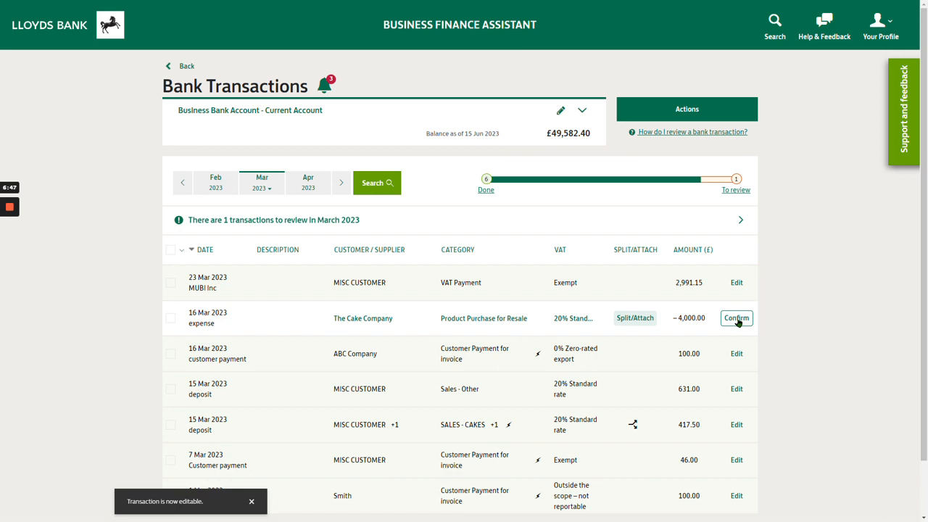
click(736, 320)
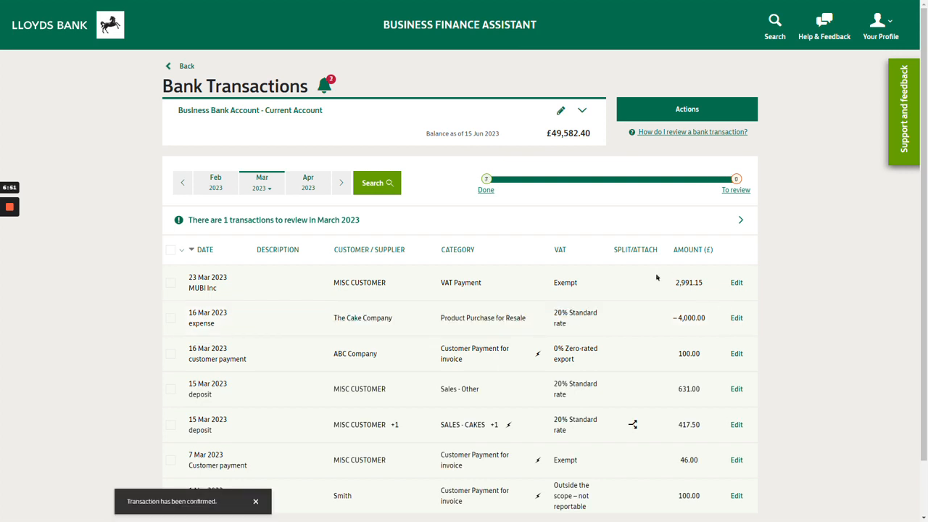
- Open the April 2023 transactions that need review from the notifications
click(326, 87)
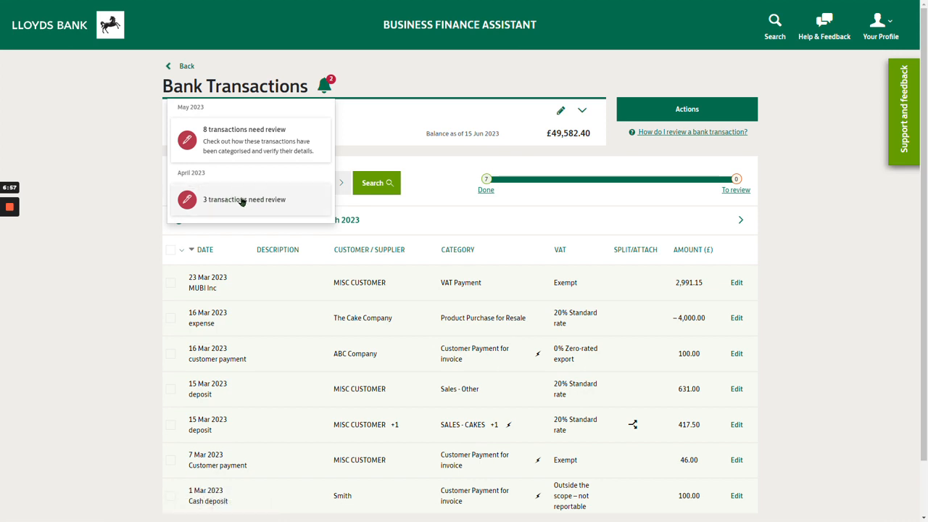
click(242, 200)
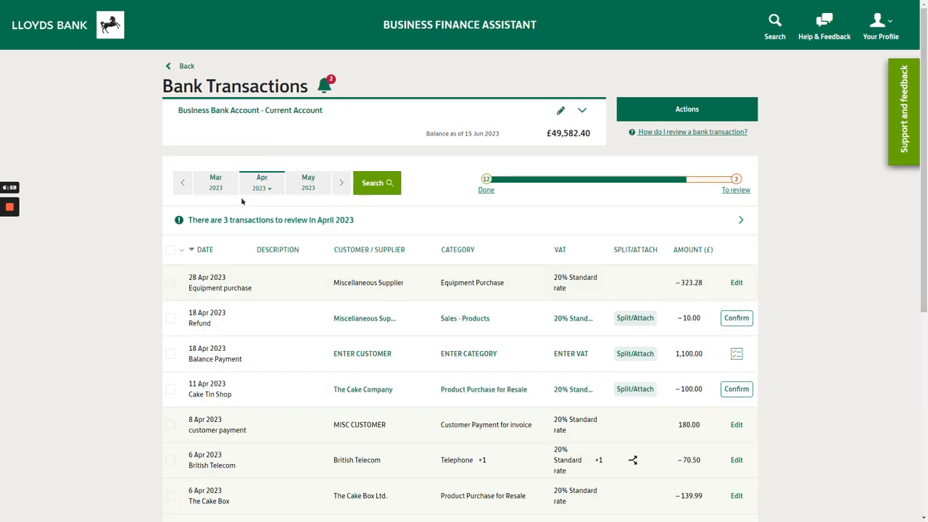
scroll(389, 358, down, 1)
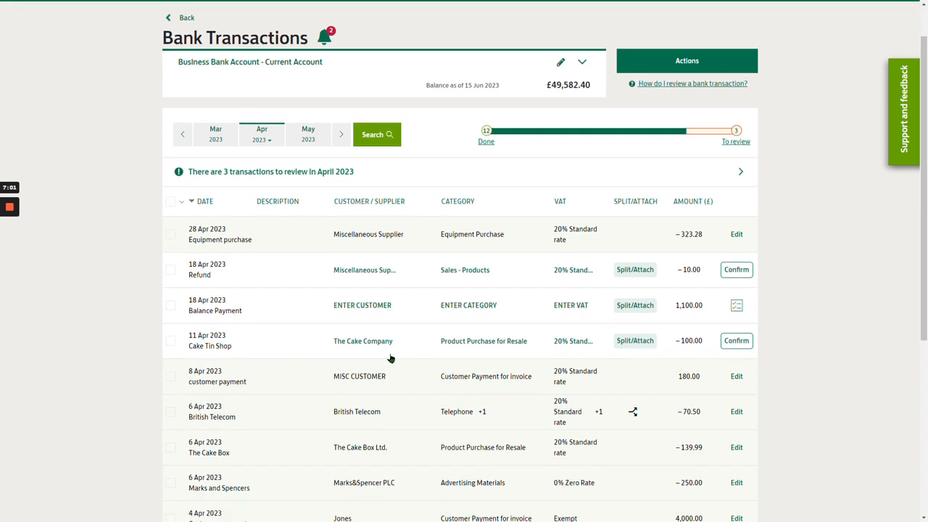
scroll(390, 358, down, 1)
- Make the 6 Apr 2023 British Telecom transaction editable and clear its supplier, category and VAT details
click(734, 361)
click(171, 363)
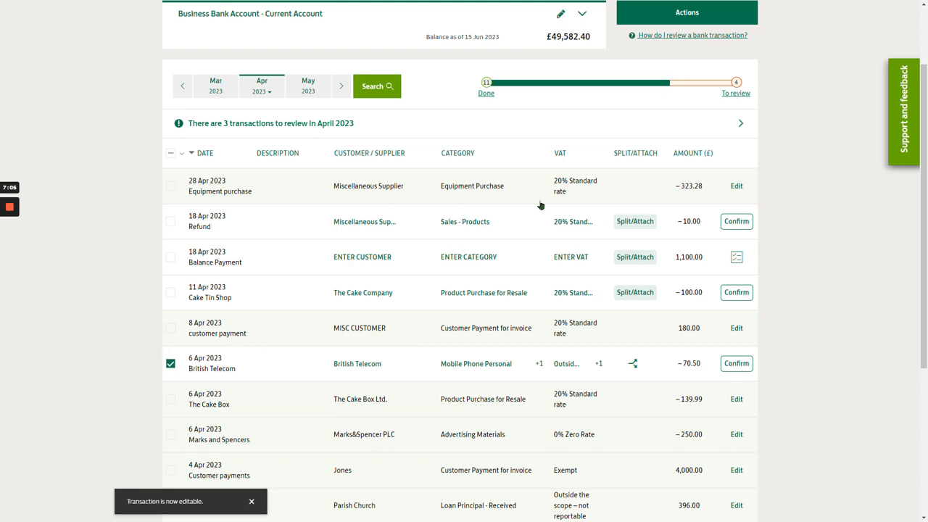
click(672, 18)
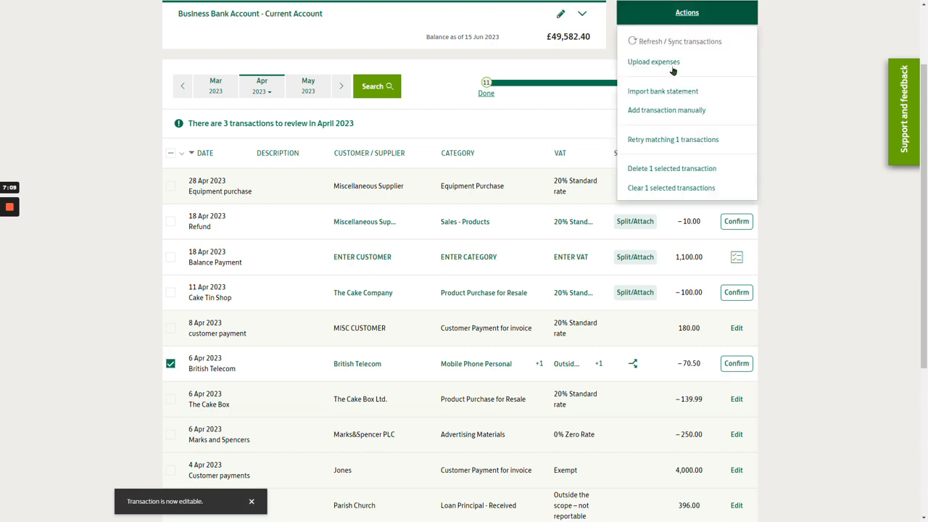
click(668, 187)
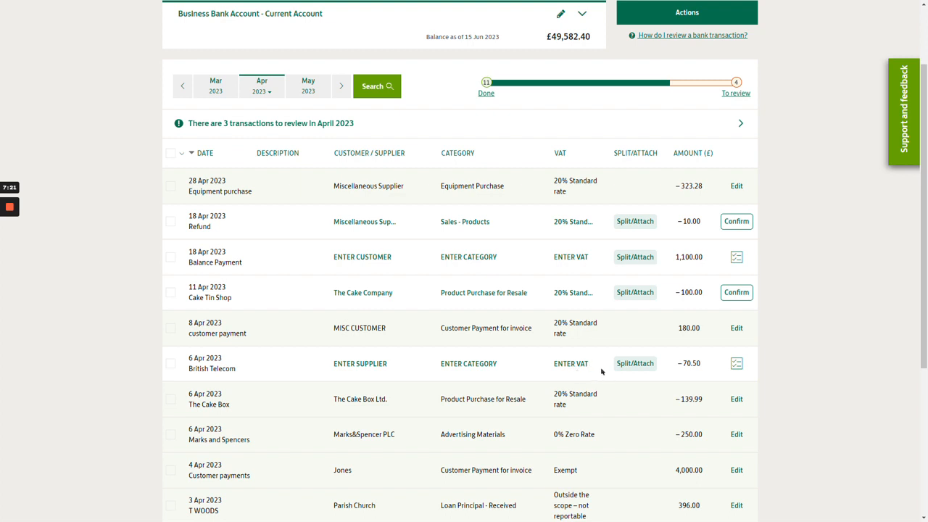
- Open the split and attach details of the 6 Apr 2023 transaction and assign British Telecom as its supplier
click(642, 368)
scroll(643, 385, down, 4)
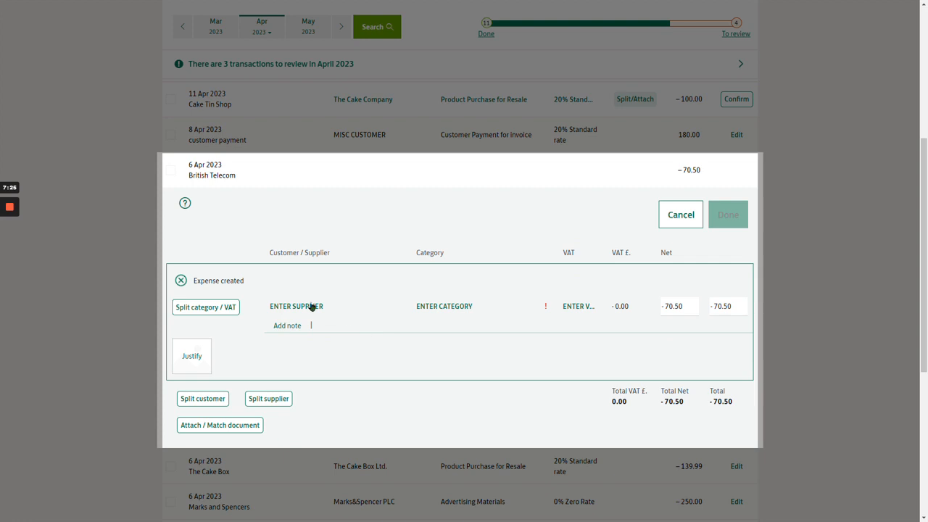
click(307, 305)
text(brit)
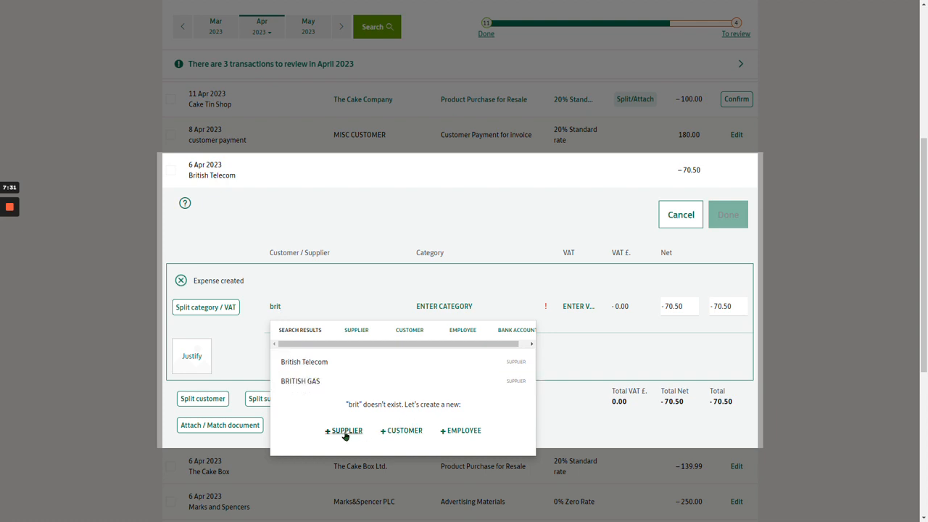
click(321, 368)
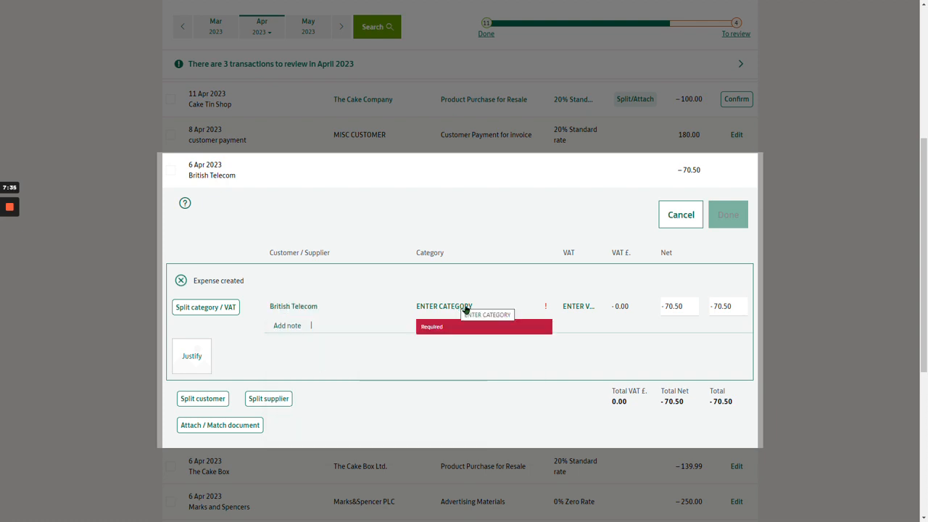
- Set the British Telecom expense's category to Telephone and its VAT to 20% Standard rate
click(466, 307)
text(tele)
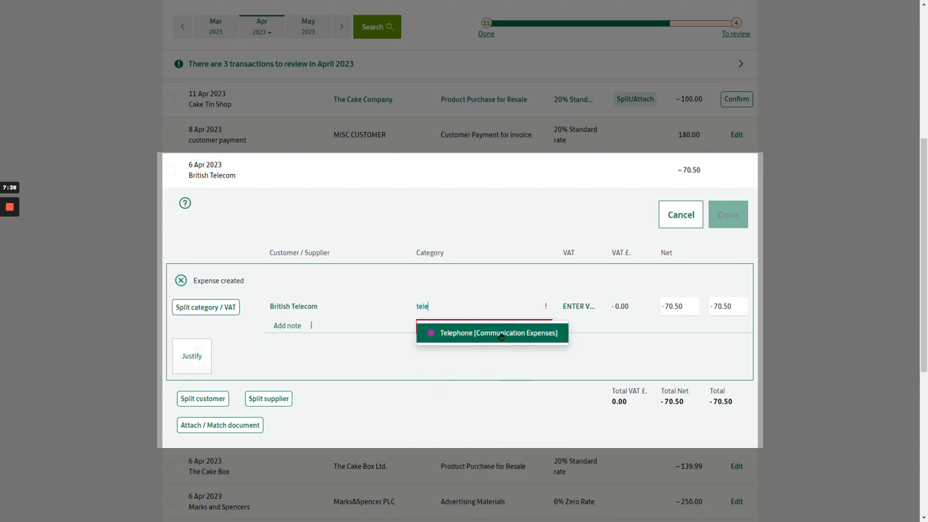
click(500, 336)
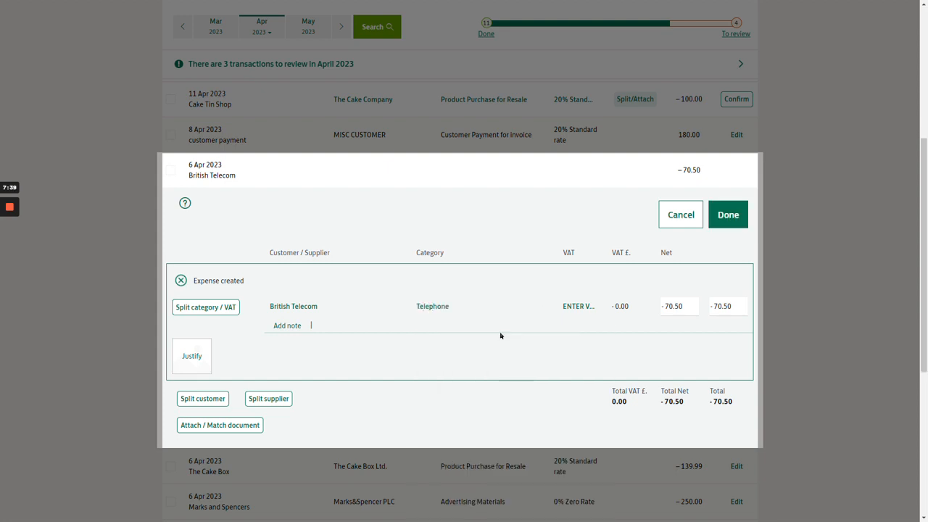
click(576, 308)
scroll(616, 444, down, 1)
click(616, 442)
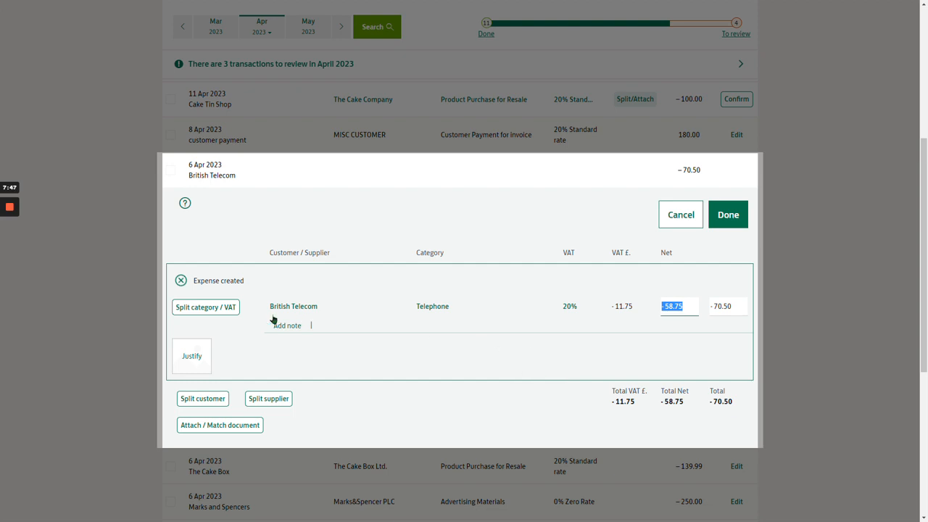
- Add a second category and VAT line to the British Telecom expense and browse the Utilities categories for it
click(206, 308)
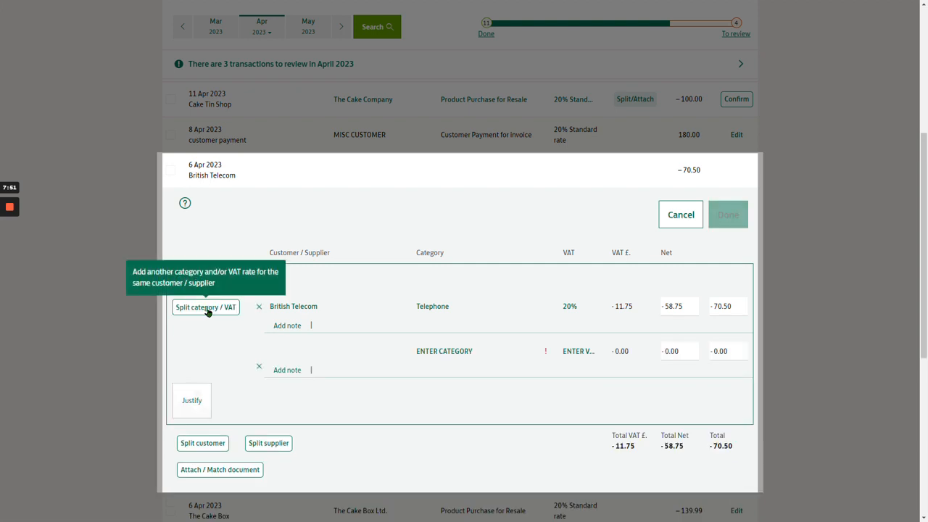
click(450, 352)
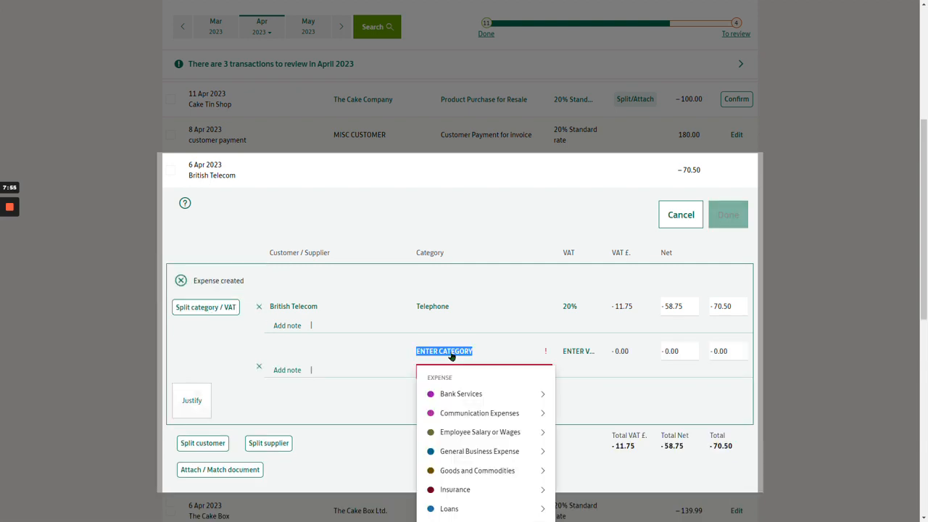
scroll(464, 395, down, 1)
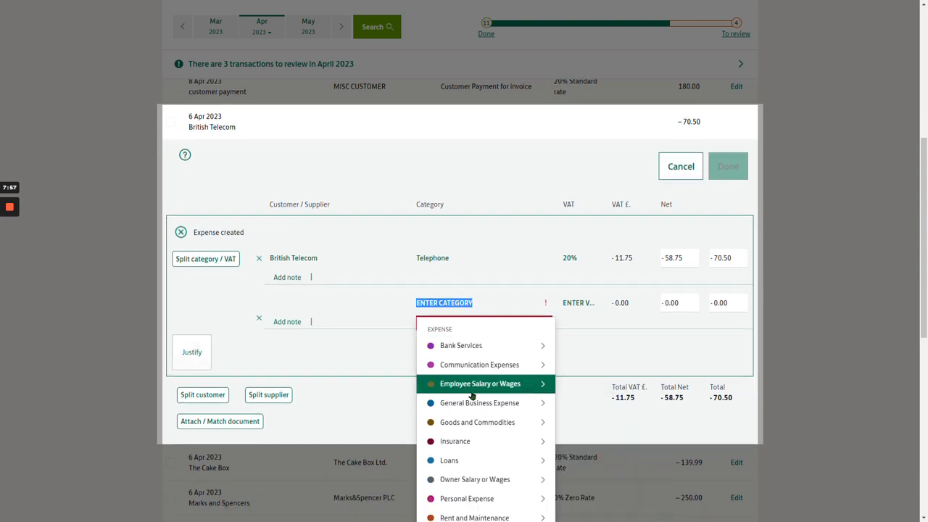
mouse_move(474, 404)
scroll(475, 404, down, 3)
mouse_move(475, 426)
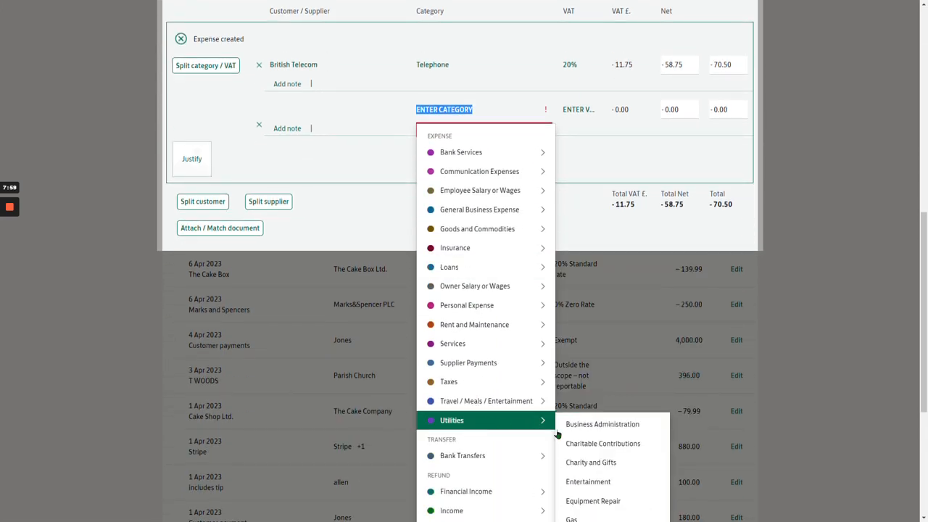
scroll(616, 449, down, 2)
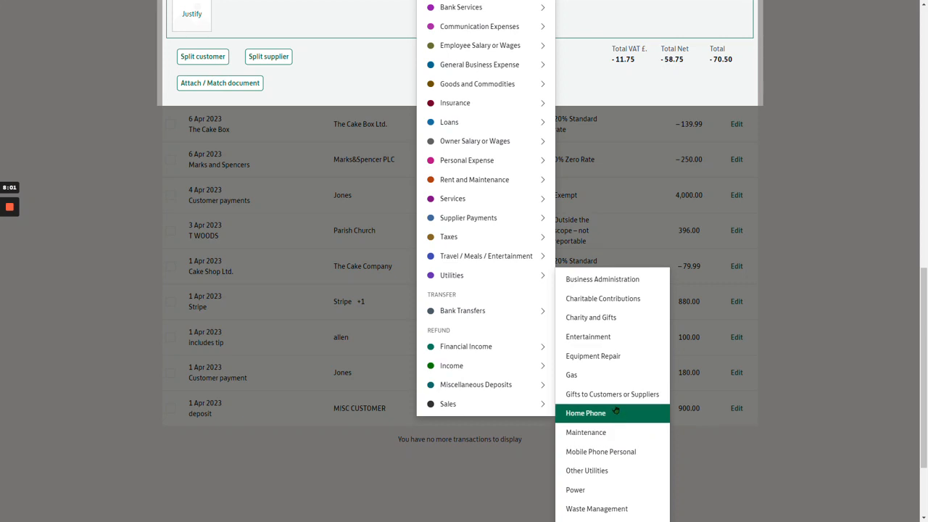
scroll(619, 416, down, 1)
scroll(631, 416, down, 1)
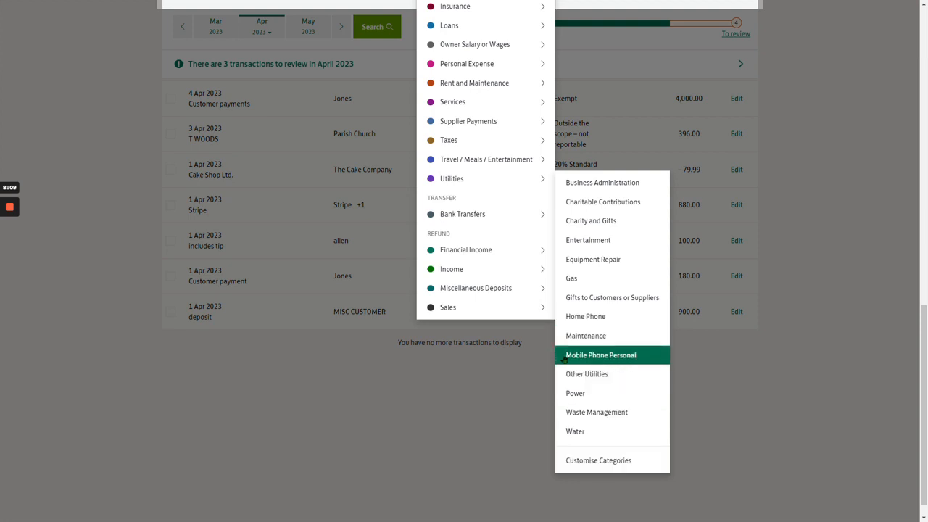
- Create a custom expense category under Utilities, named as the owner's new category, and close the category customisation
click(605, 460)
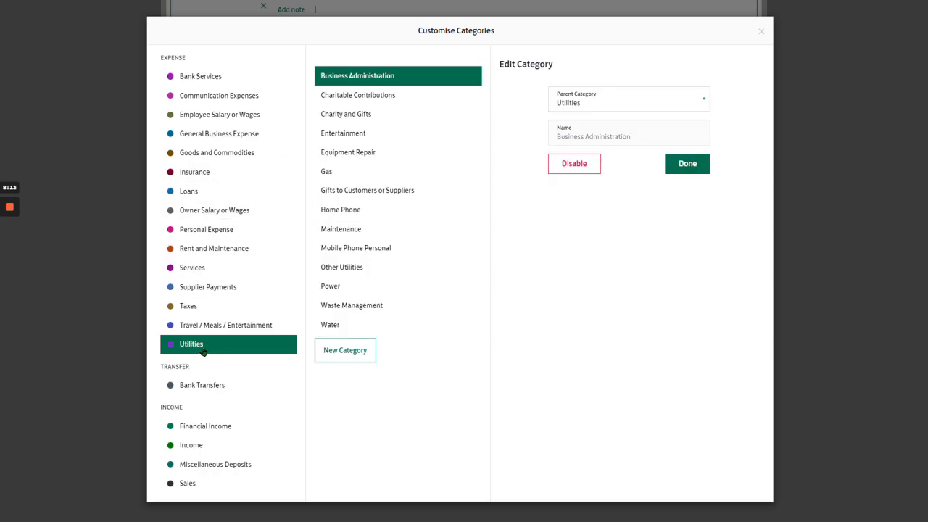
click(345, 358)
click(575, 131)
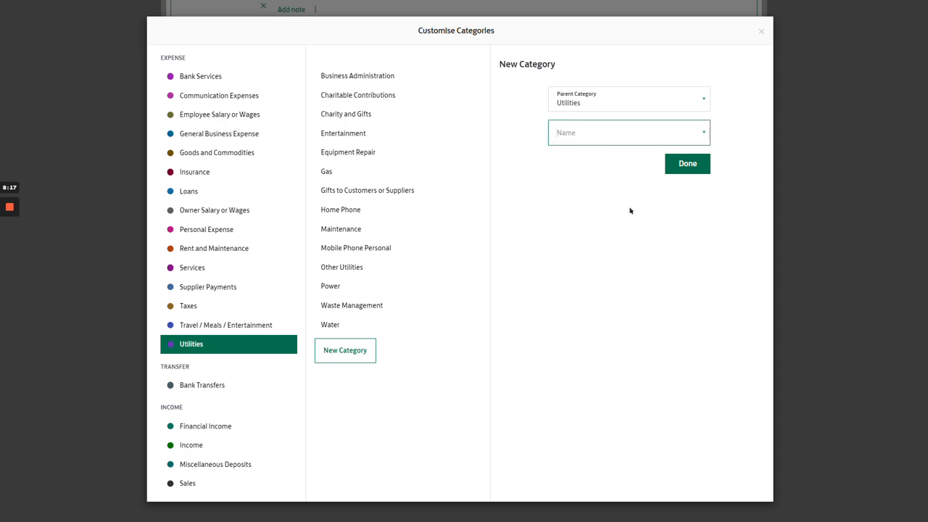
text(suzi's new category)
click(684, 167)
click(359, 341)
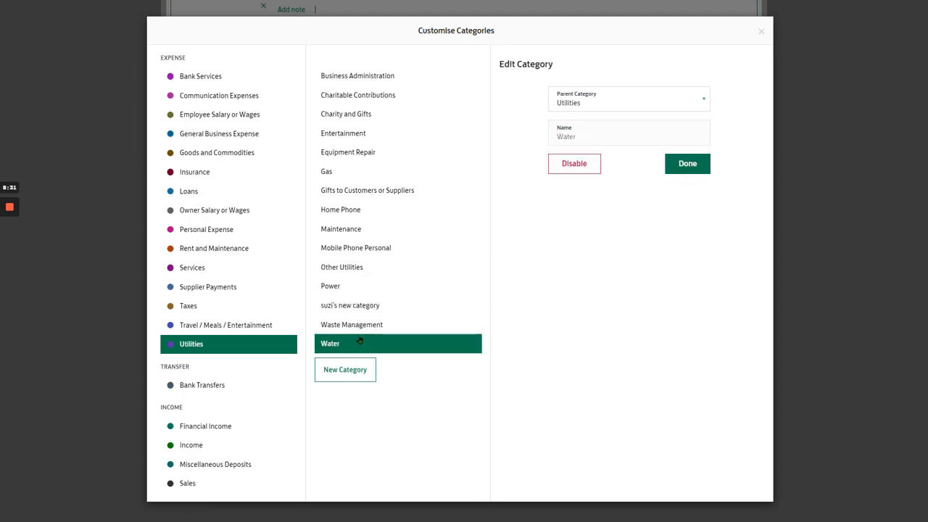
click(760, 32)
- Set the second split line to Mobile Phone Personal with VAT Outside the scope – not reportable
scroll(518, 298, up, 3)
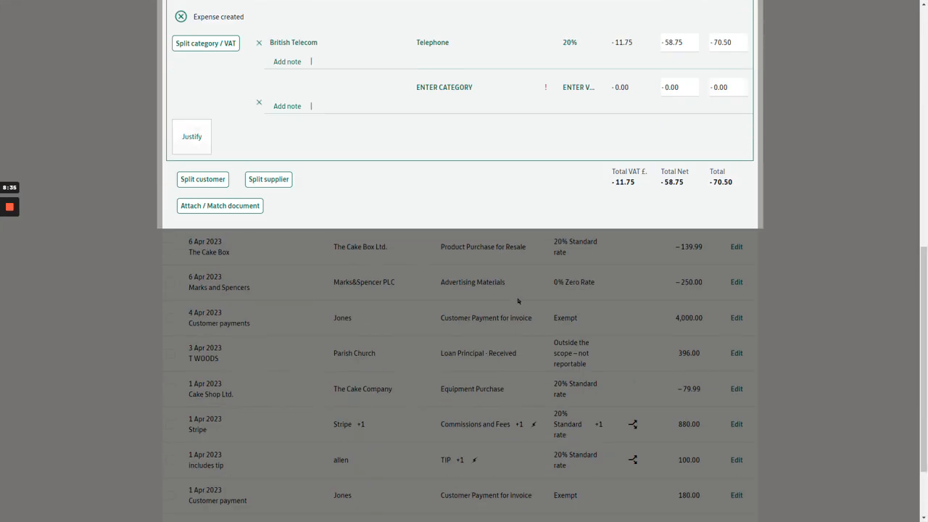
click(449, 234)
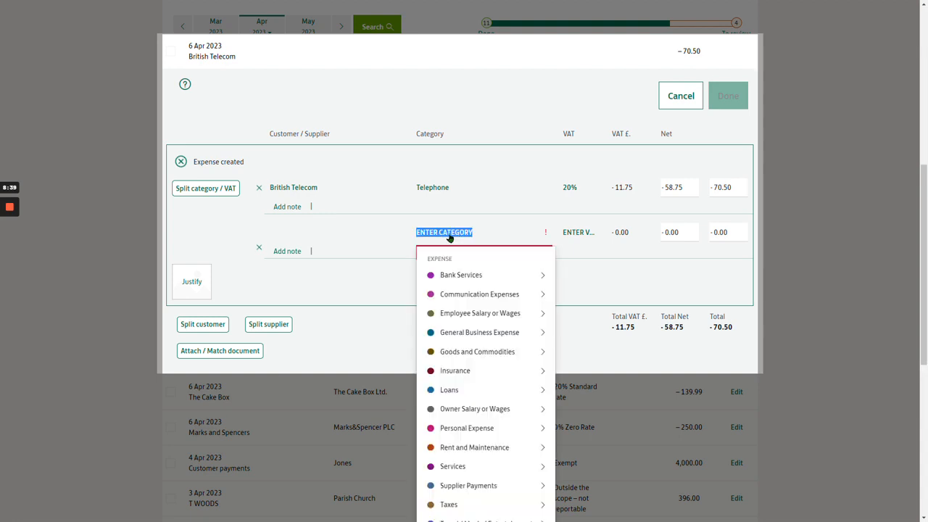
text(mob)
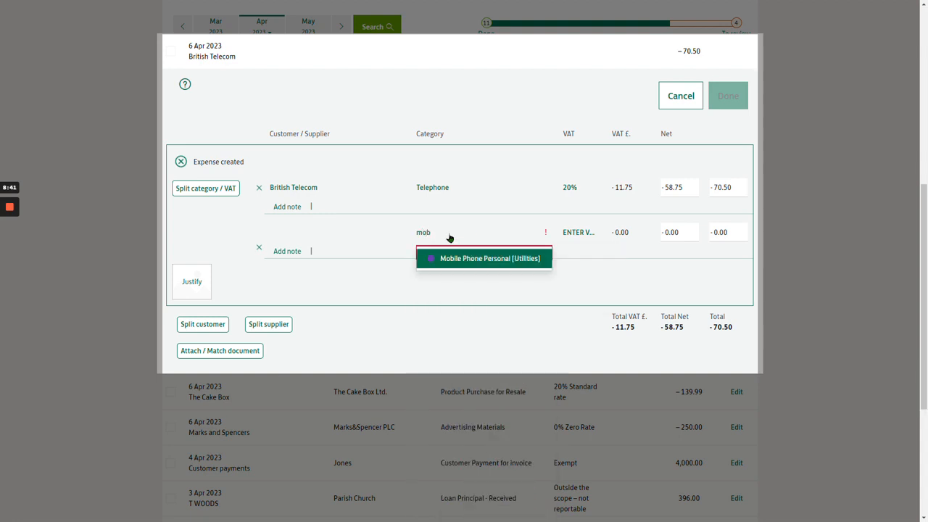
click(482, 264)
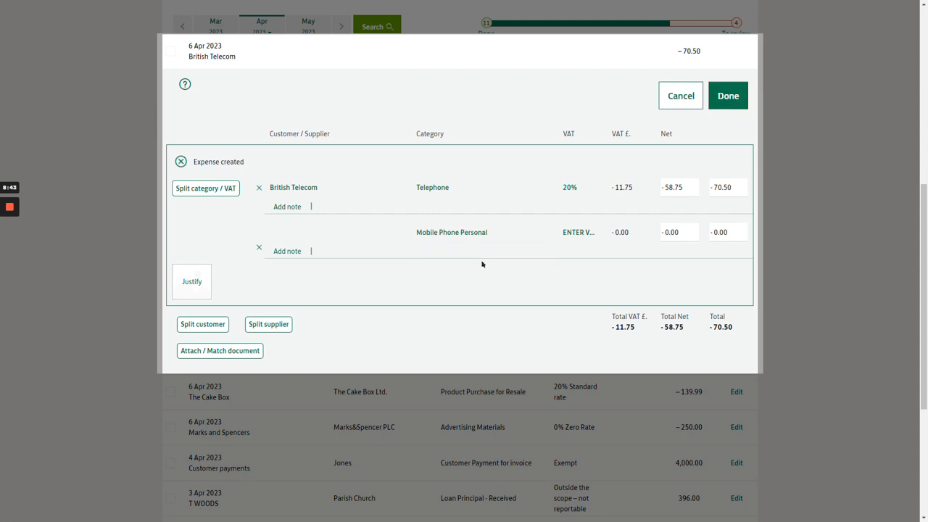
click(582, 233)
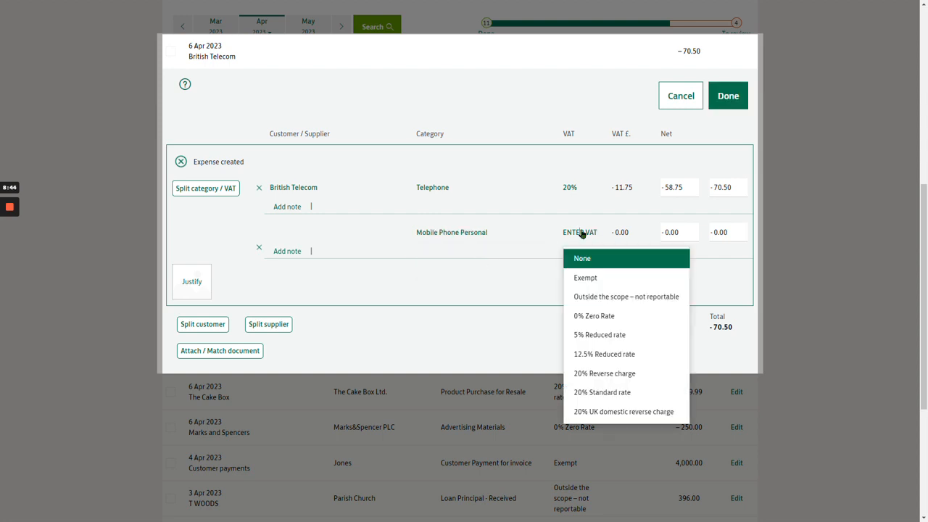
click(613, 297)
- Divide the British Telecom expense equally by setting the total of both the Mobile Phone Personal and Telephone lines to 35.25
click(734, 241)
text(3)
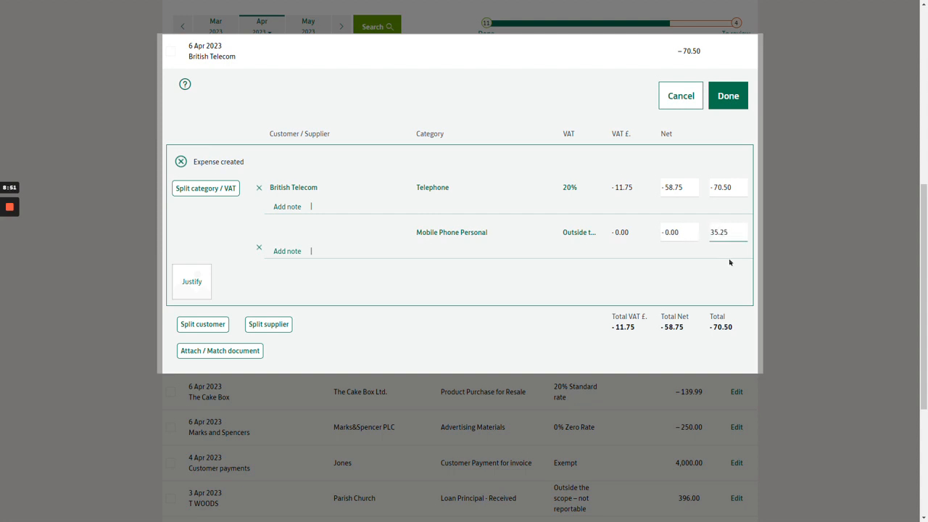
text(5.25)
key(Tab)
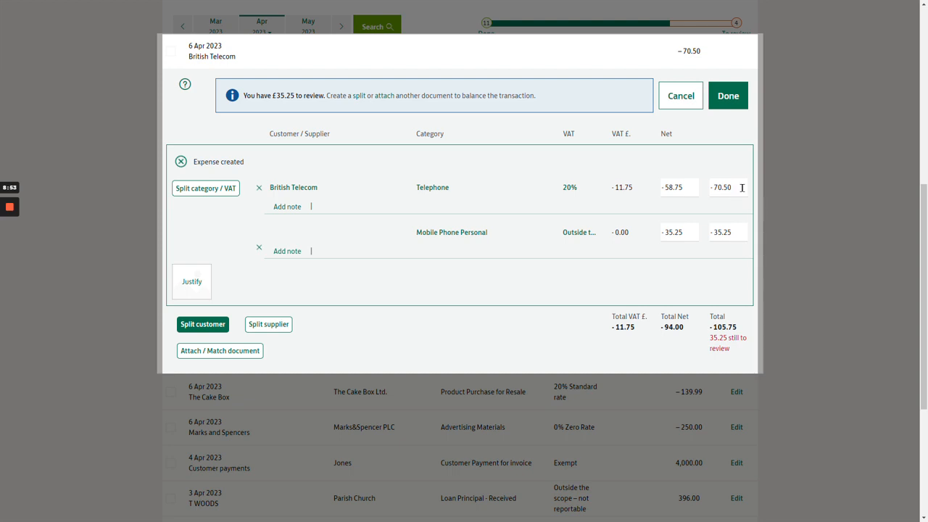
click(734, 190)
text(35.25)
click(716, 164)
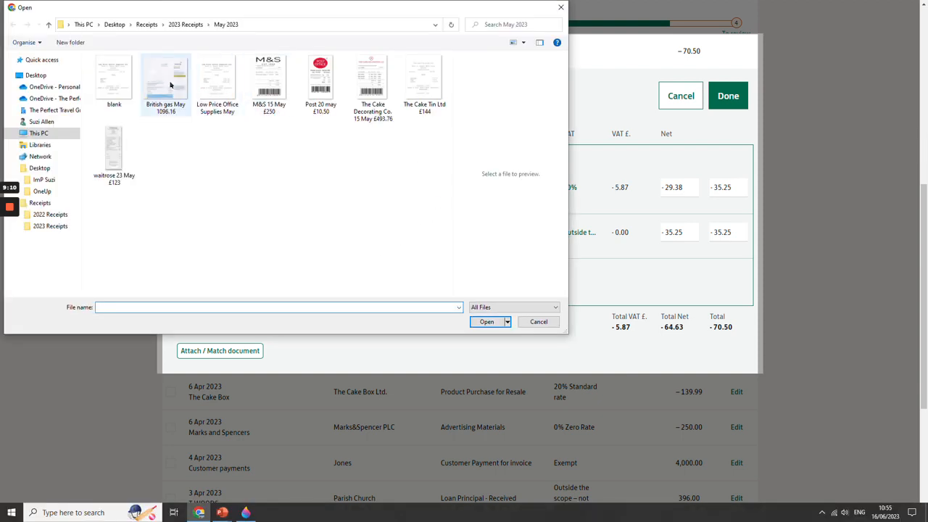
- Attach the receipt file British gas May 1096.16 to the British Telecom expense and save the split
double_click(171, 84)
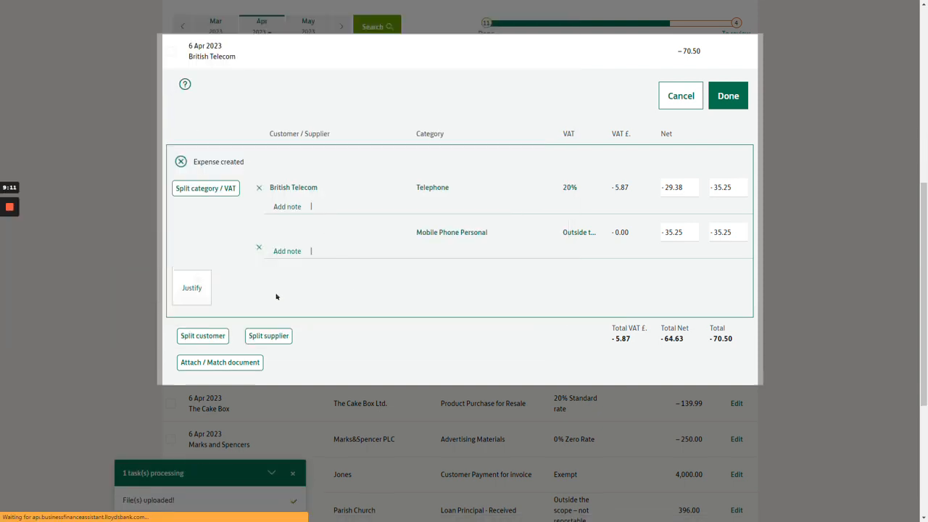
click(728, 97)
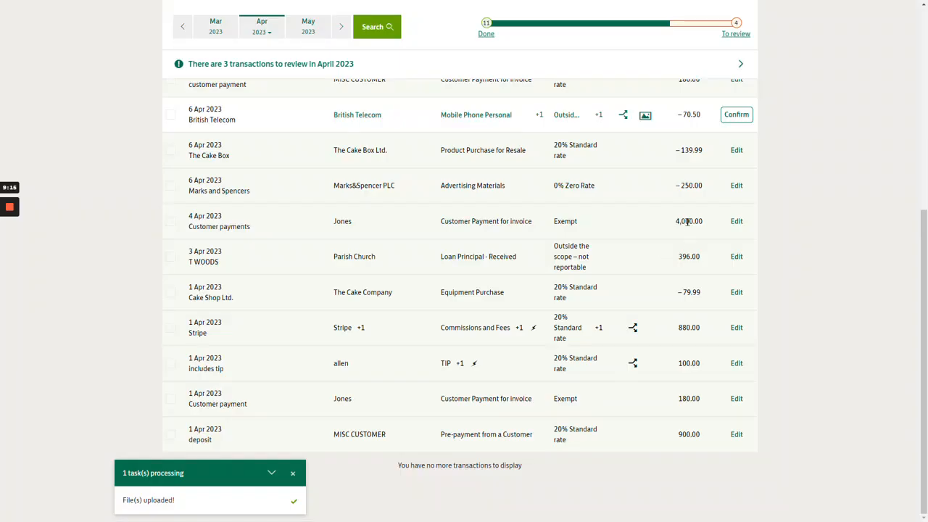
- Confirm the April British Telecom expense, the 18 April Refund and the 11 April Cake Tin Shop expense
scroll(667, 269, up, 3)
click(736, 259)
scroll(705, 277, up, 1)
scroll(631, 263, up, 1)
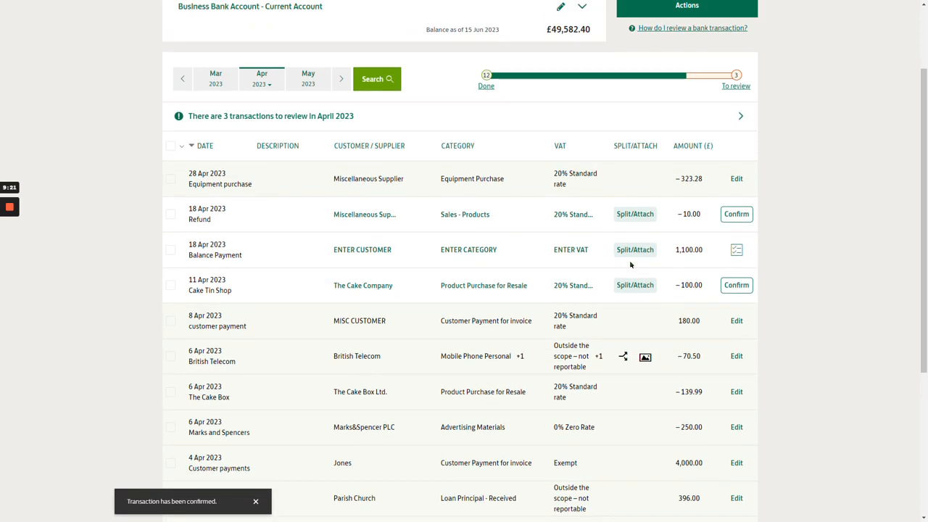
click(736, 214)
click(736, 287)
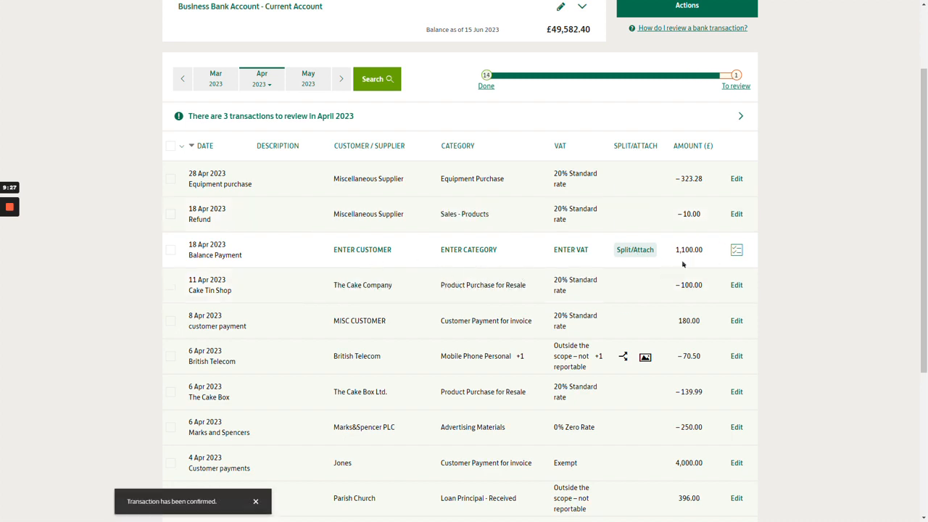
- Retry automatic matching for the uncategorised April transaction
scroll(696, 259, up, 3)
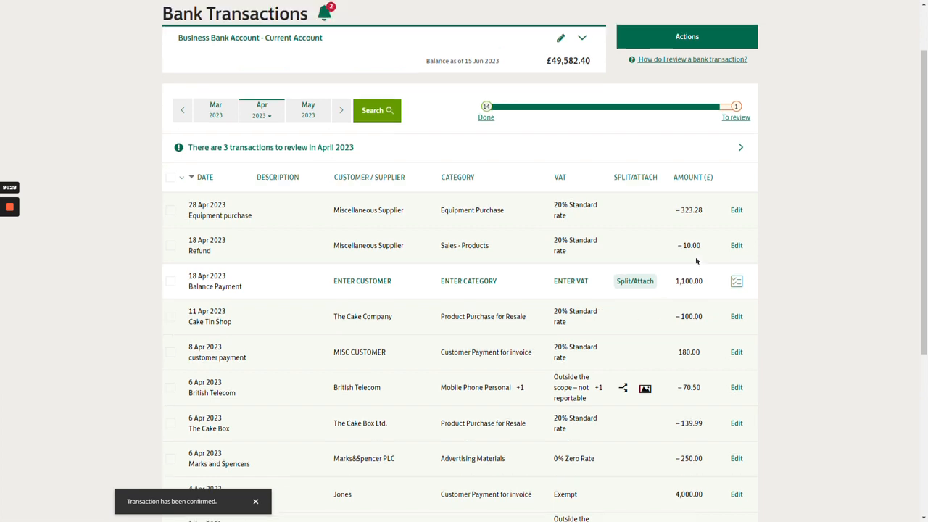
click(690, 108)
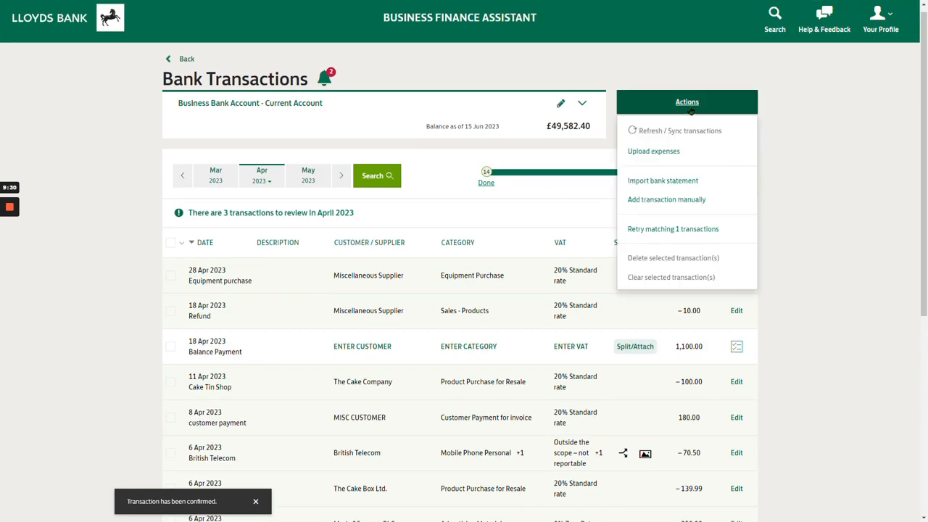
click(673, 232)
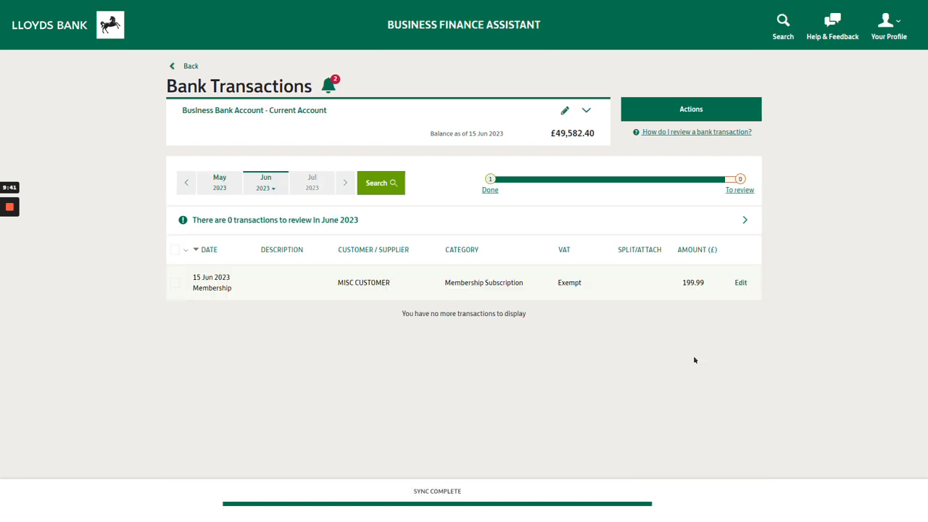
- Go to the April transaction flagged for review, set the 18 April Balance Payment's VAT to 20% Standard rate and confirm it
click(335, 90)
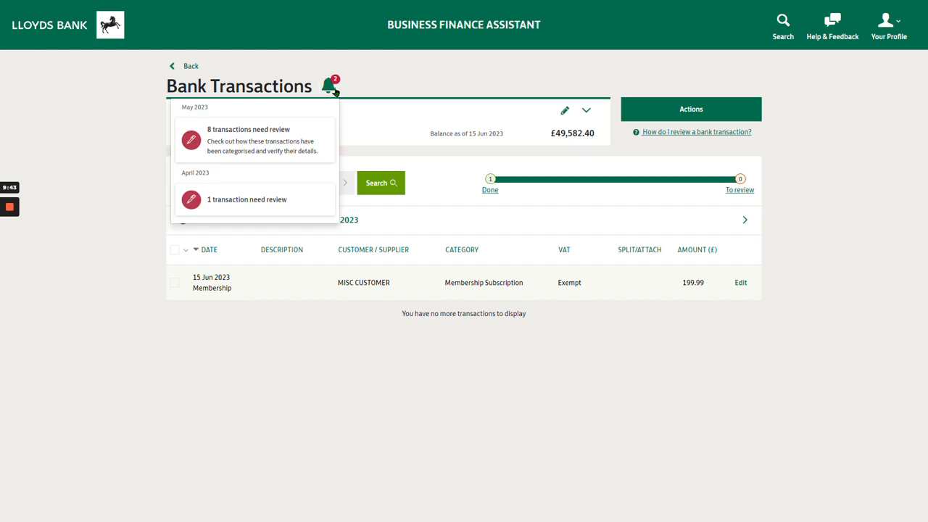
click(285, 191)
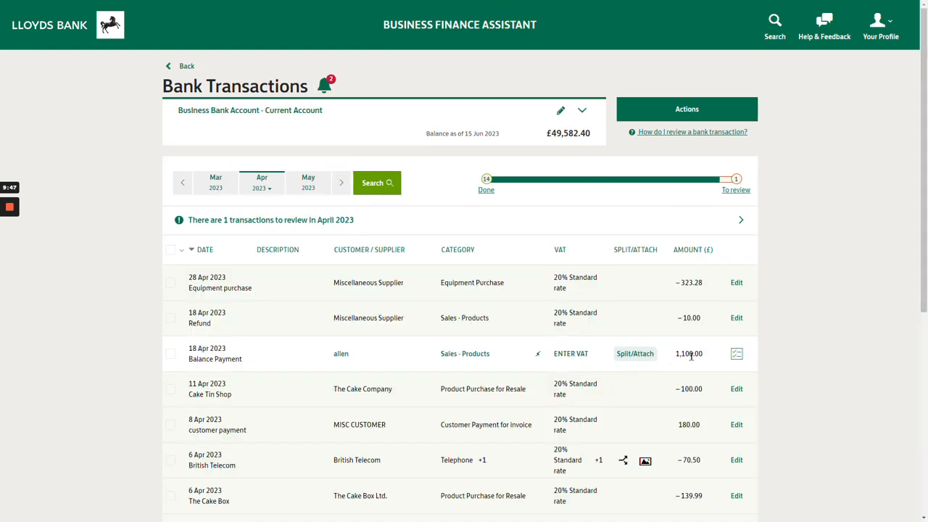
click(573, 354)
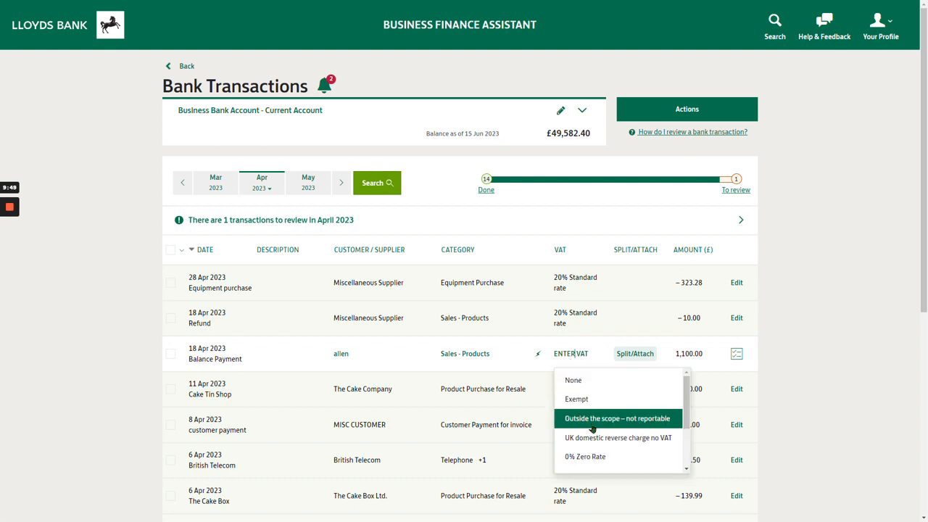
scroll(604, 453, down, 2)
click(613, 458)
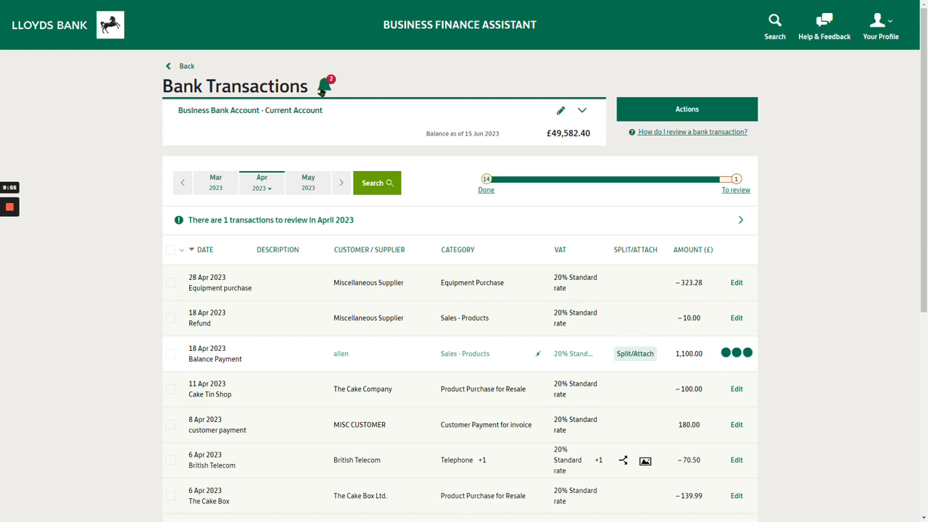
click(735, 354)
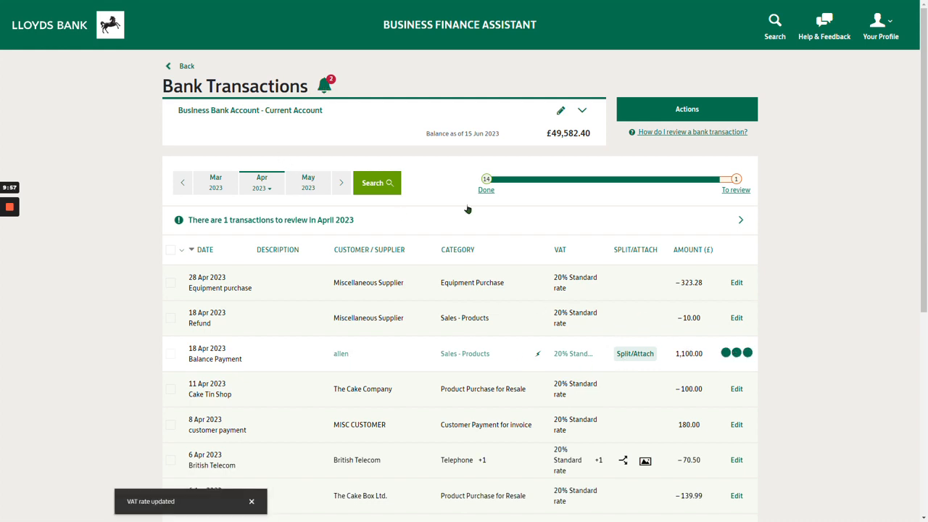
- Open the May 2023 transactions needing review and check the automatically populated category on The Cake Decorating Company expense
click(324, 85)
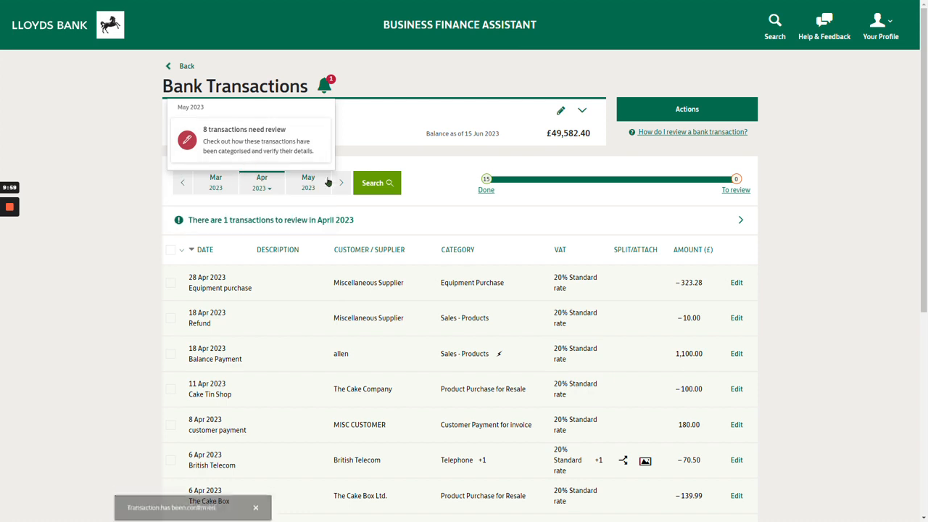
click(274, 146)
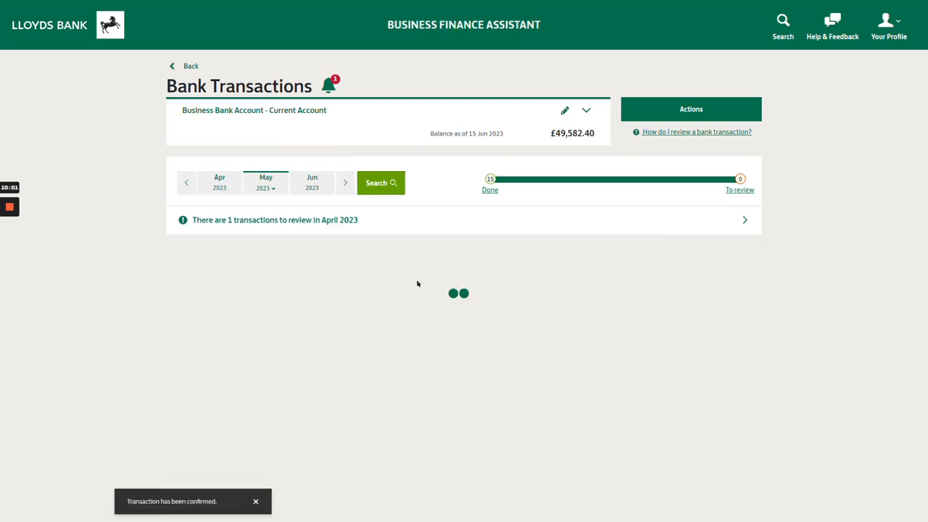
scroll(551, 341, down, 5)
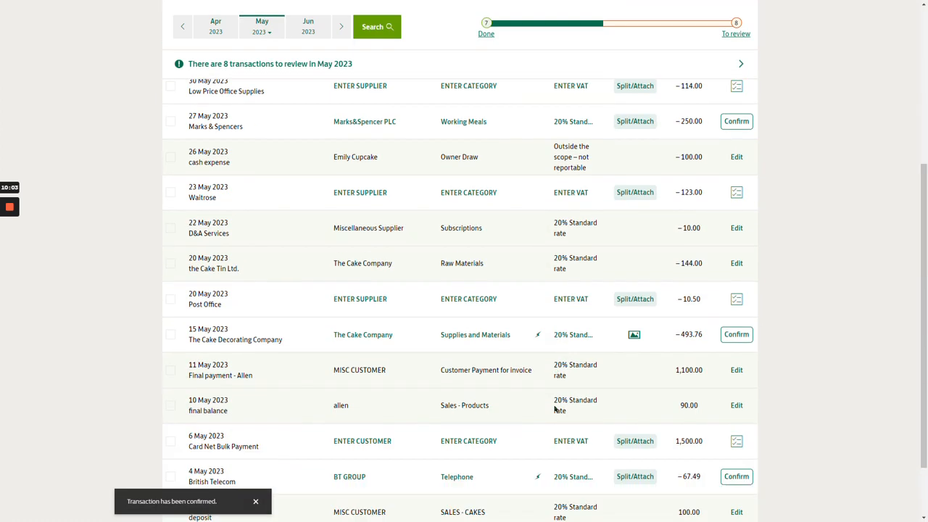
mouse_move(538, 268)
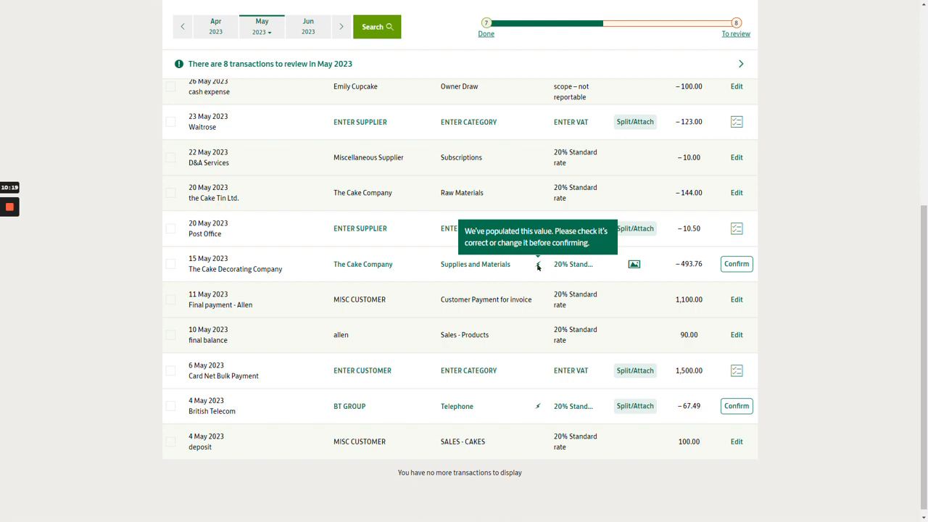
scroll(472, 290, up, 2)
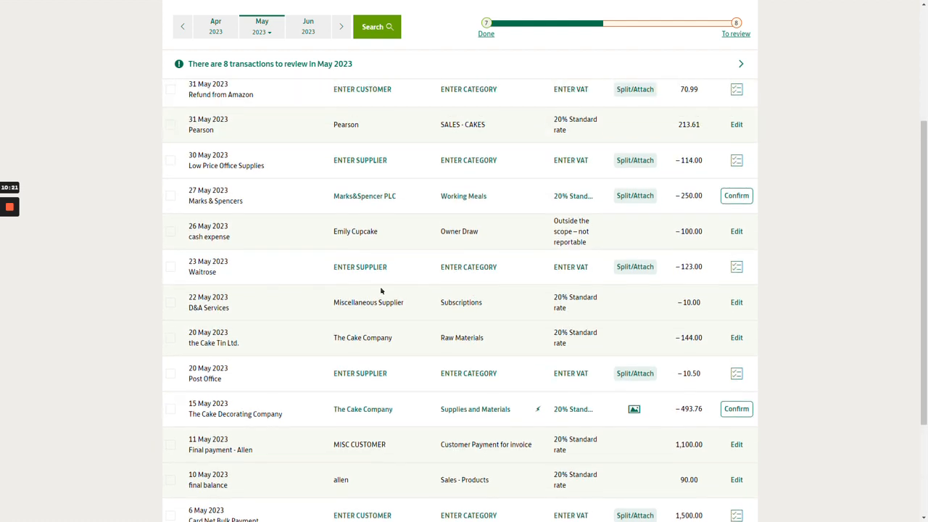
scroll(290, 273, up, 1)
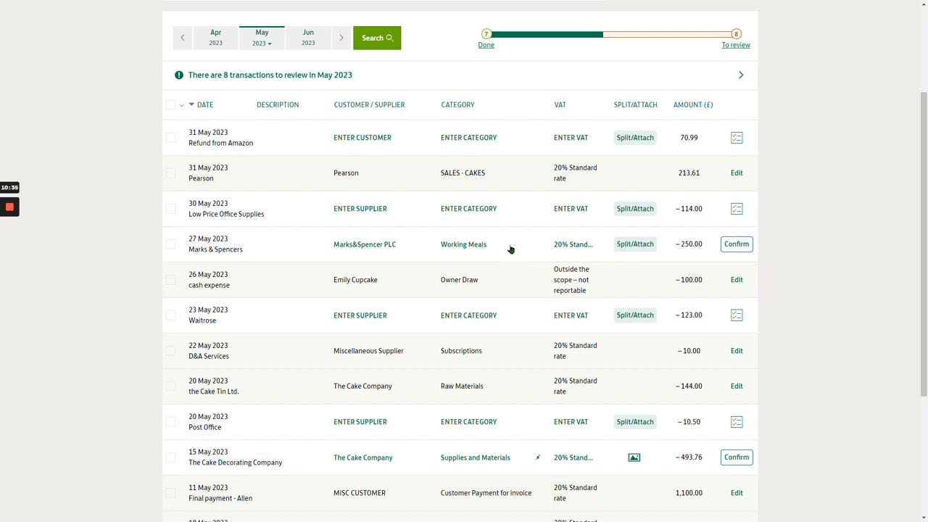
- Clear the supplier, category and VAT details of the 27 May Marks & Spencers transaction
click(171, 244)
scroll(289, 265, up, 2)
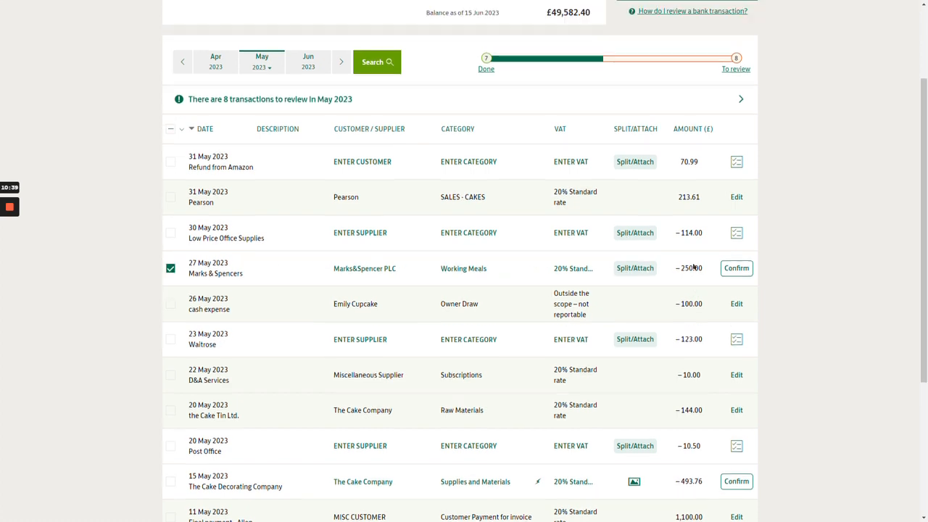
click(718, 63)
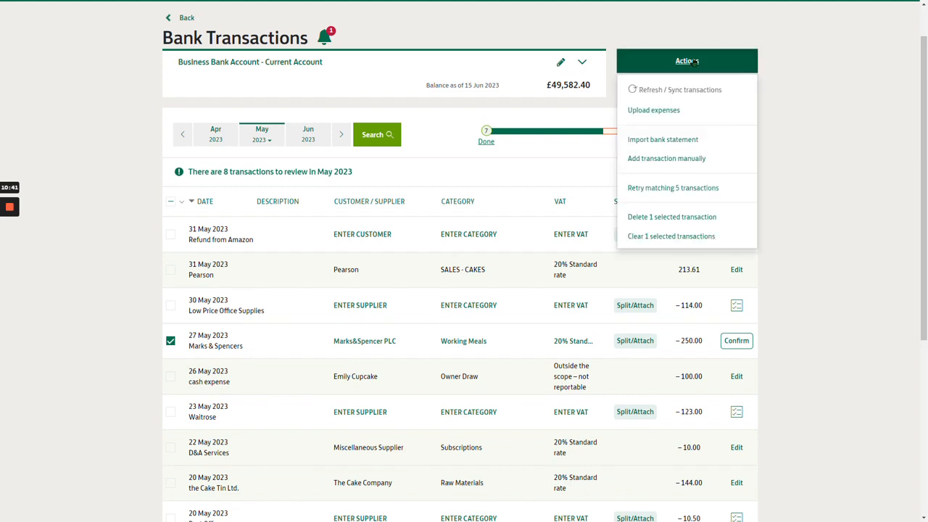
click(671, 238)
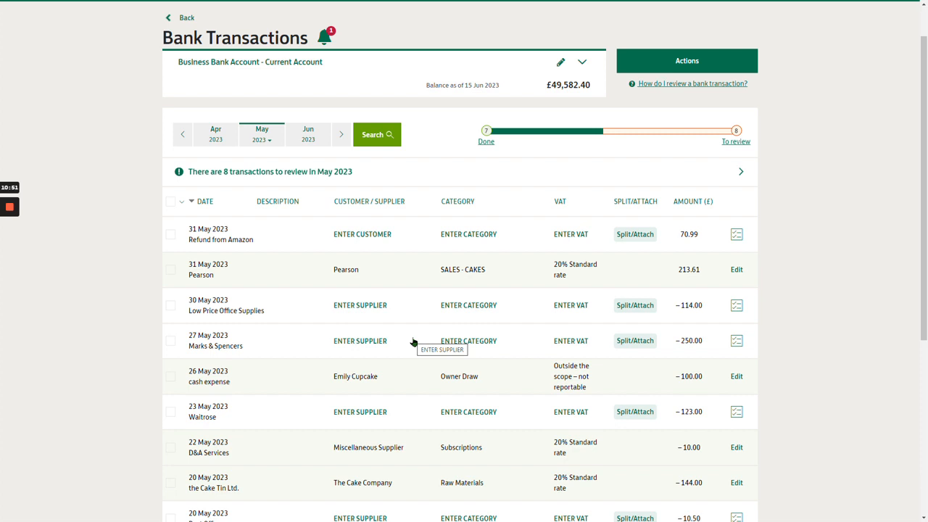
- Assign supplier Marks&Spencer PLC and 20% Standard rate VAT to the 27 May Marks & Spencers expense, and confirm it
click(358, 344)
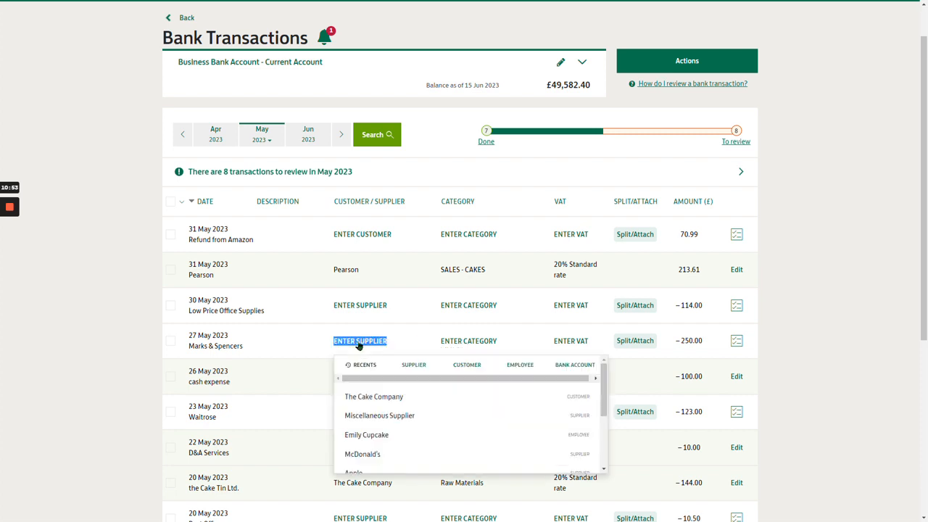
text(mark)
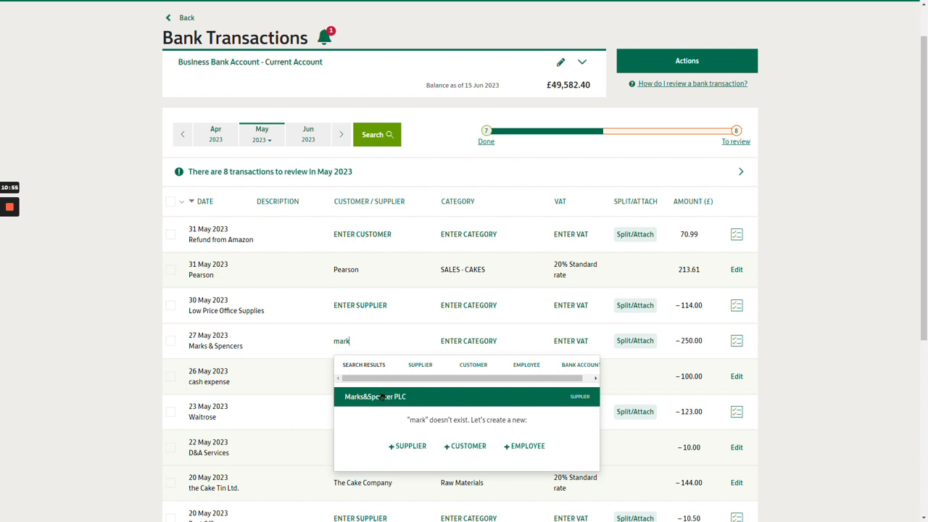
click(382, 397)
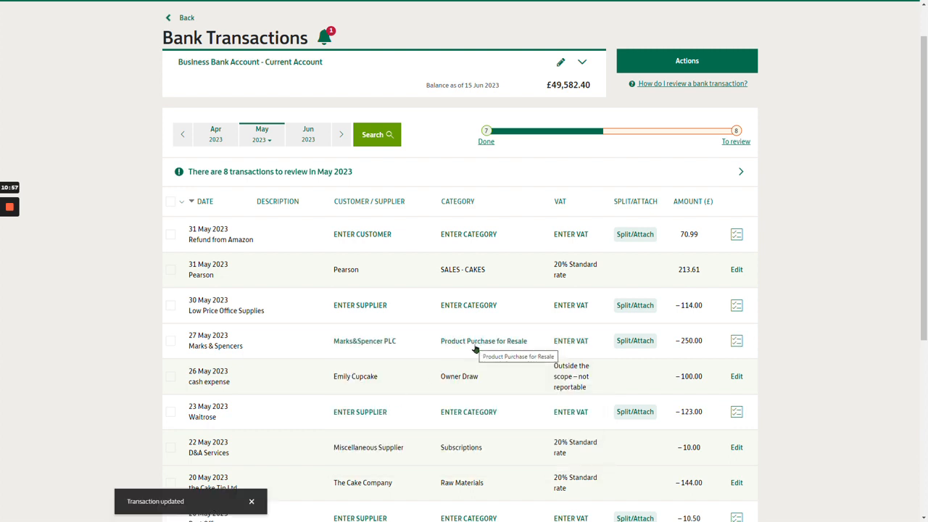
click(475, 345)
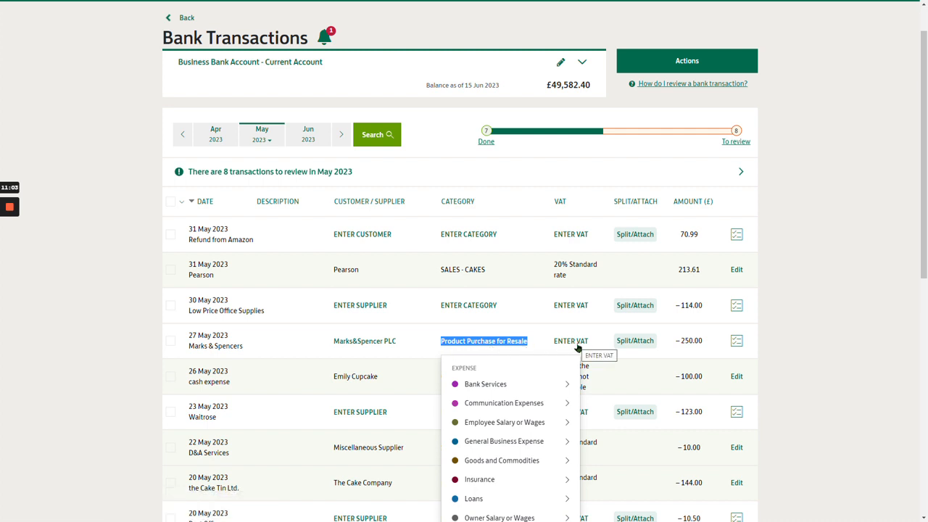
click(577, 346)
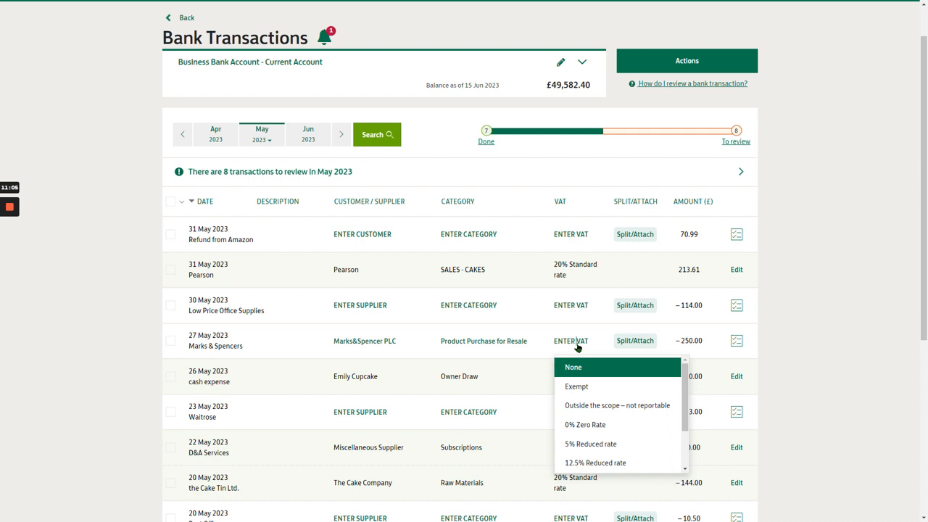
scroll(616, 442, down, 2)
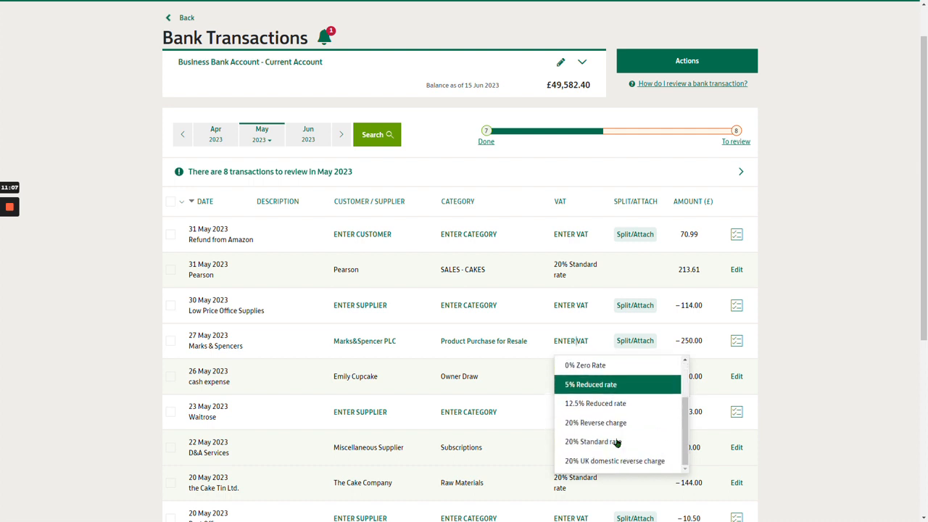
click(619, 442)
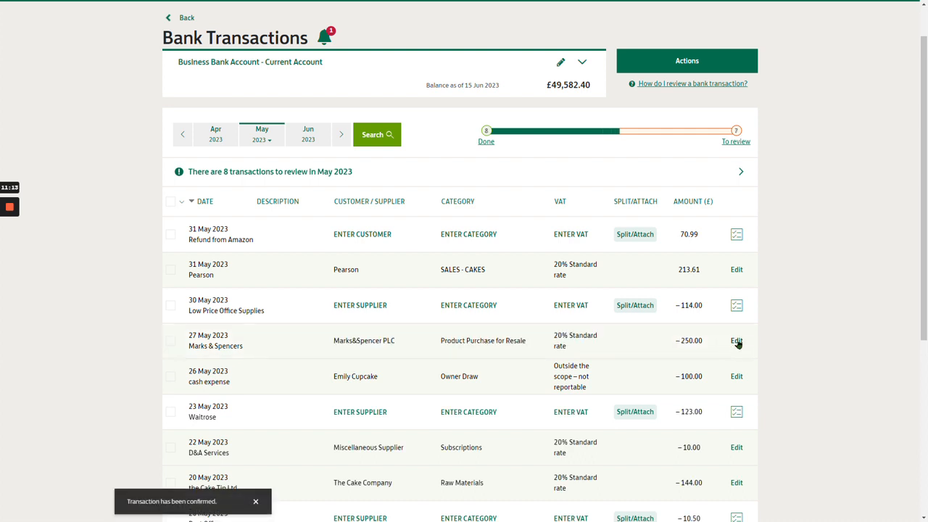
- Reopen the 27 May Marks & Spencers expense, attach the receipt file M&S 15 May £250 as evidence, and confirm the transaction again
click(736, 341)
click(635, 341)
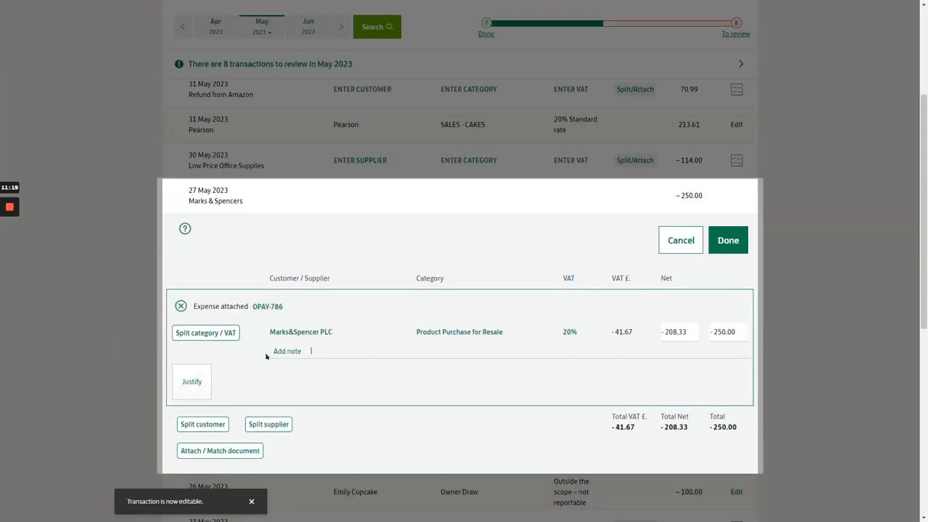
click(192, 381)
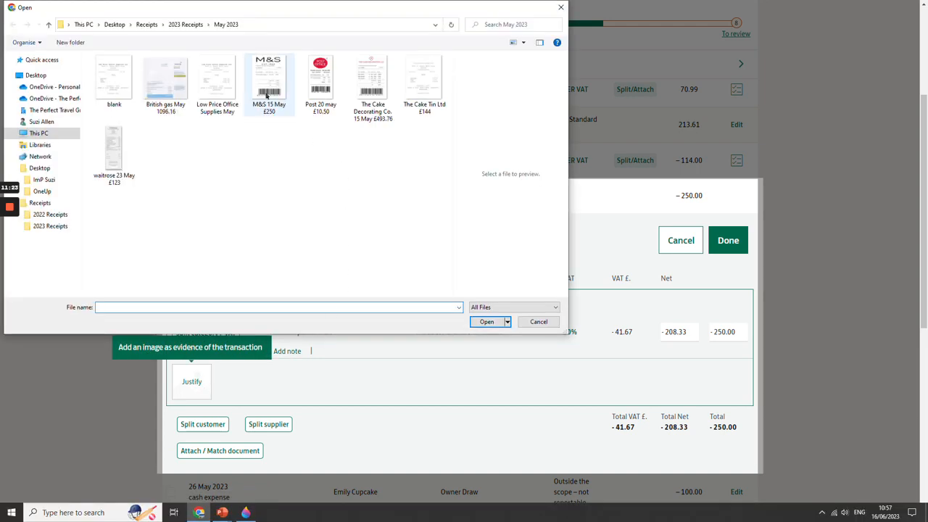
click(267, 88)
click(486, 322)
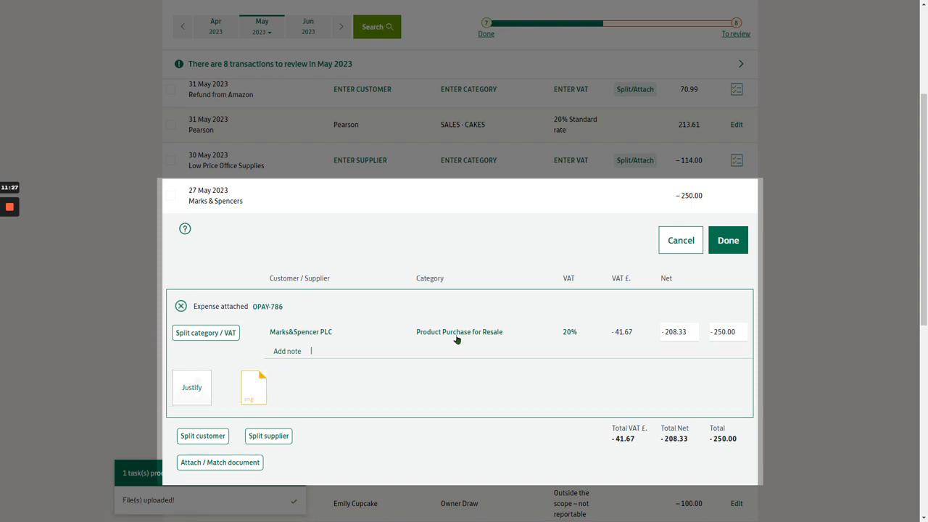
click(728, 243)
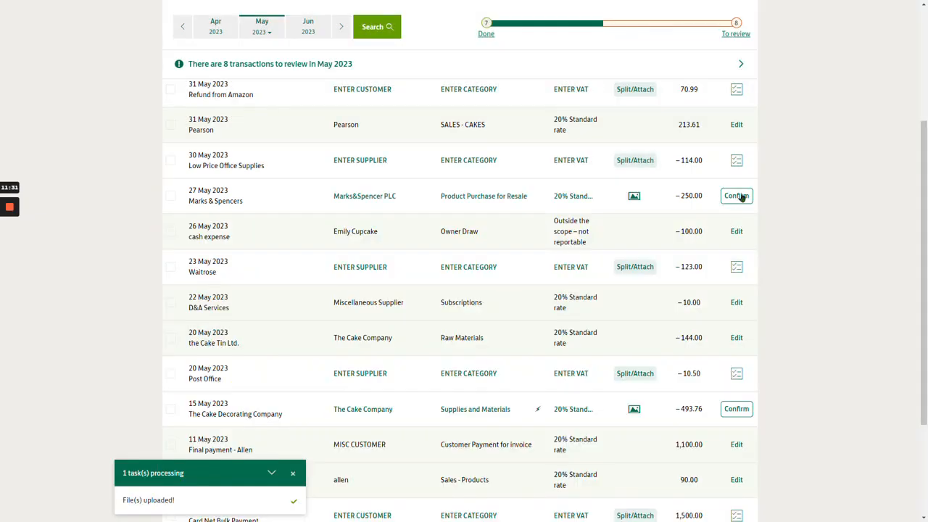
click(737, 196)
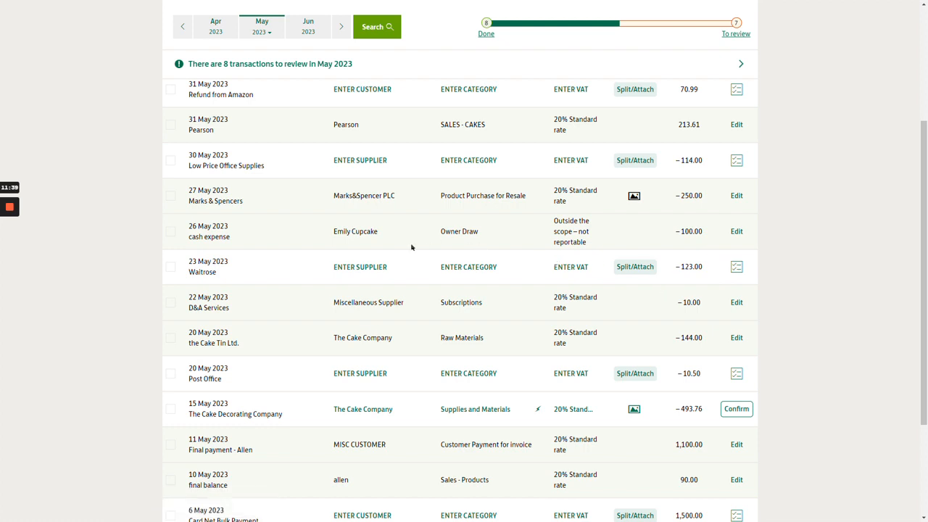
- Select all May 2023 transactions without VAT, leaving out the incoming Refund from Amazon and Card Net Bulk Payment
scroll(385, 247, up, 3)
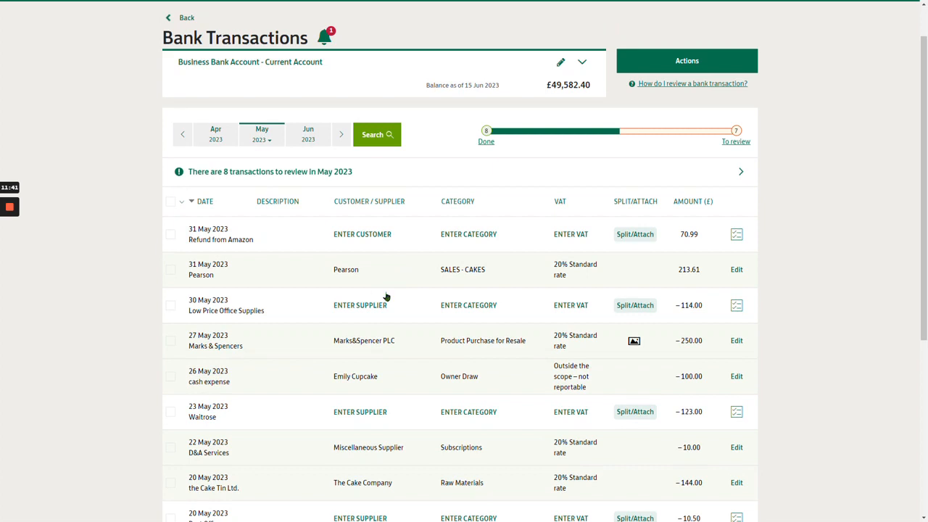
click(182, 203)
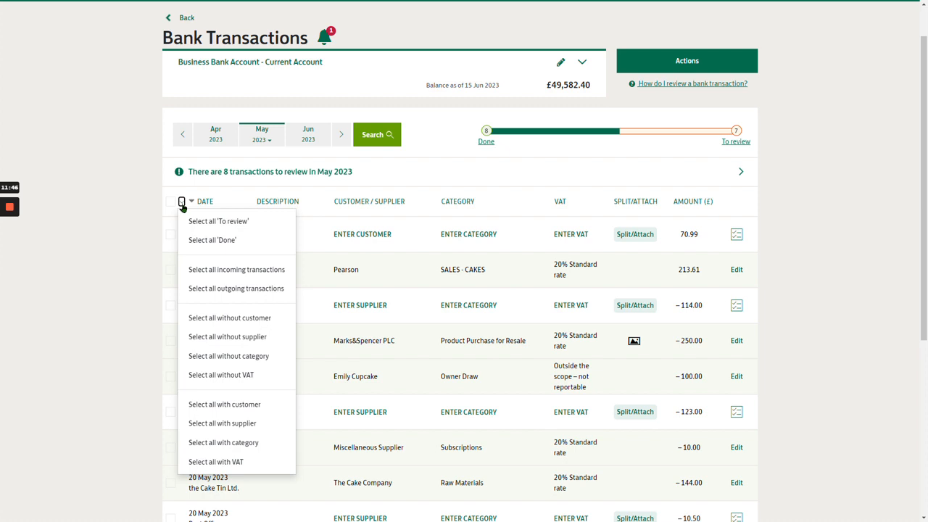
click(235, 377)
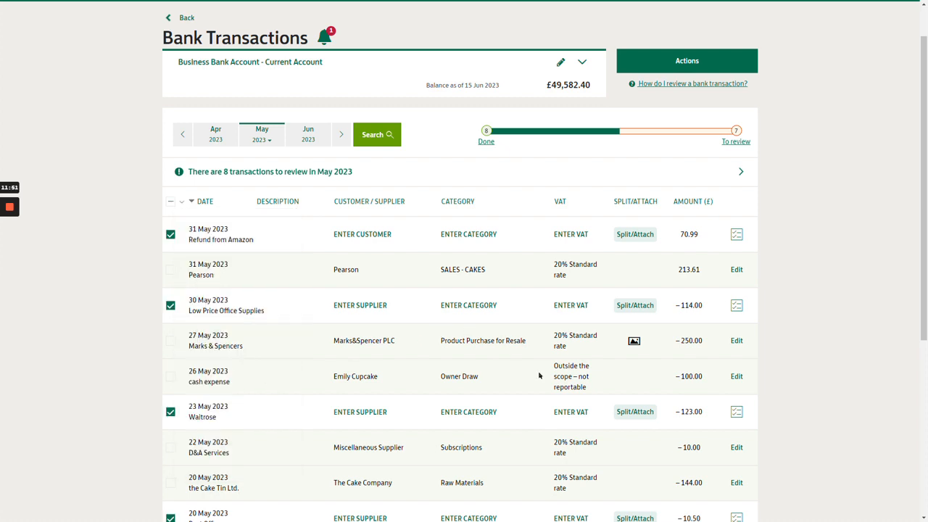
click(171, 239)
scroll(249, 332, down, 1)
scroll(248, 332, down, 1)
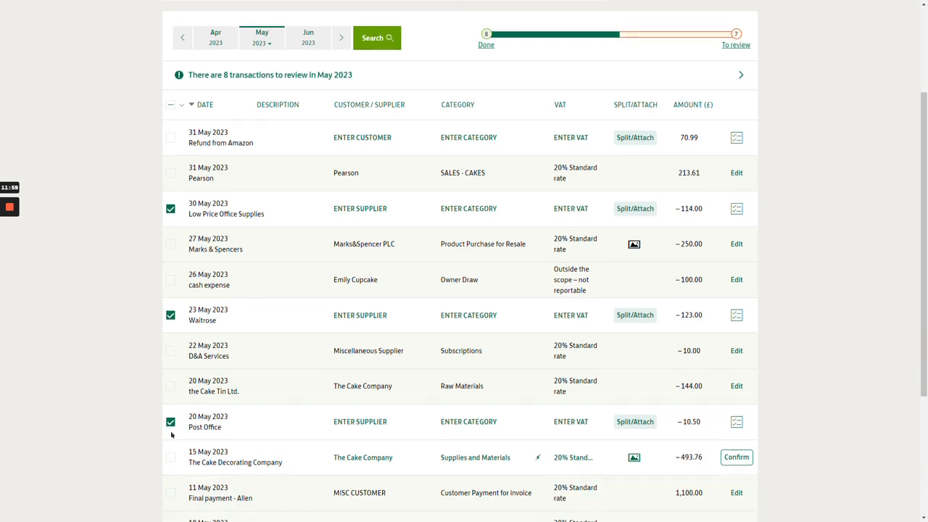
scroll(171, 434, down, 4)
scroll(587, 392, up, 5)
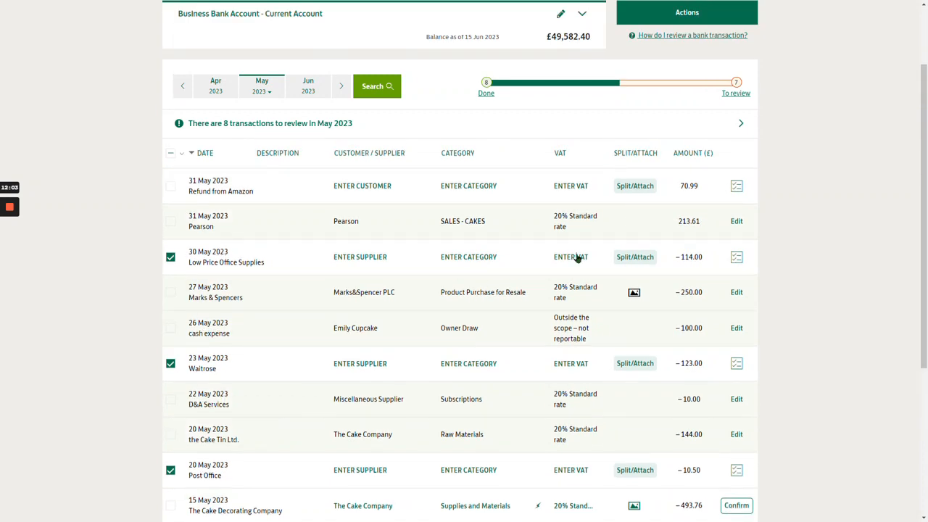
- Apply 20% Standard rate VAT to the selected Low Price Office Supplies, Waitrose and Post Office expenses together, and clear the selection
click(578, 257)
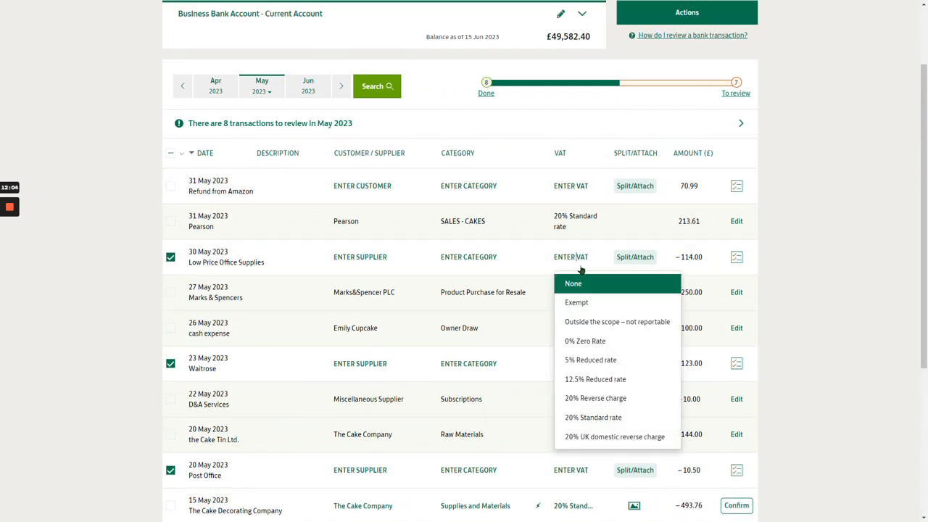
click(613, 420)
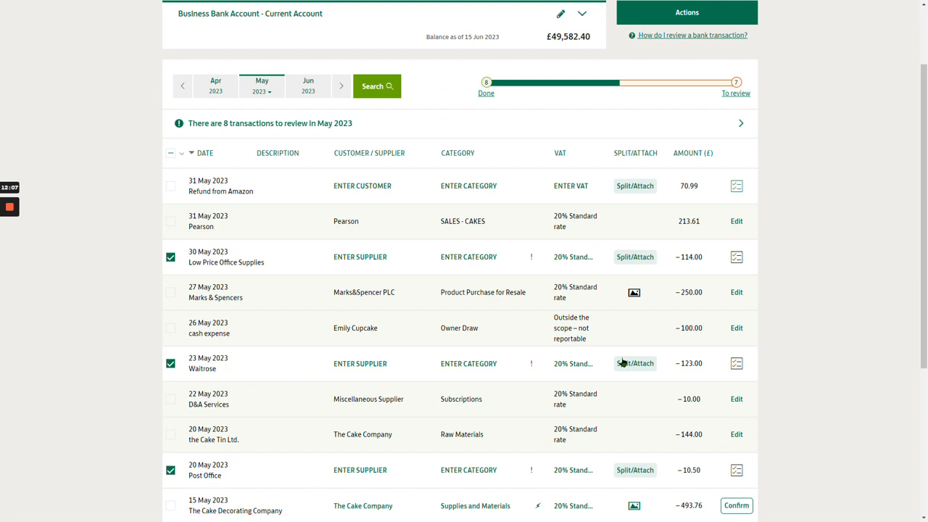
scroll(606, 360, down, 4)
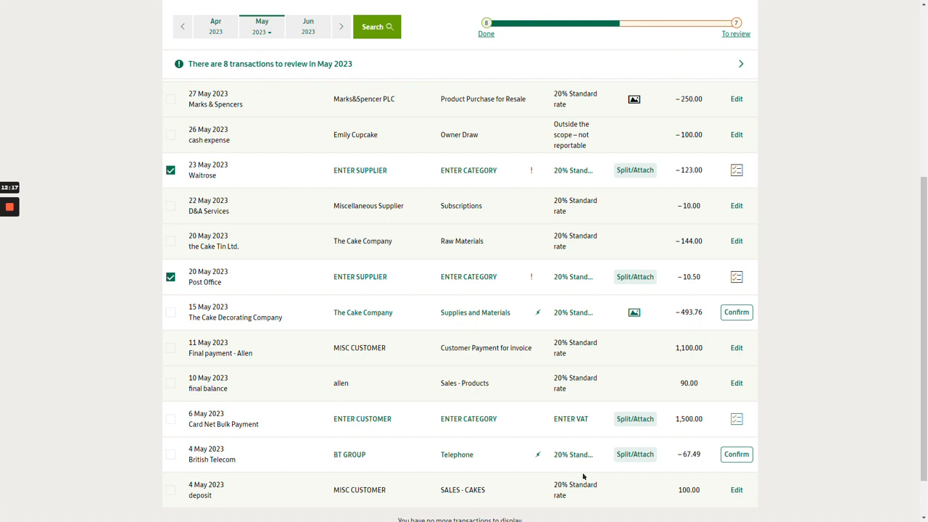
scroll(582, 474, up, 2)
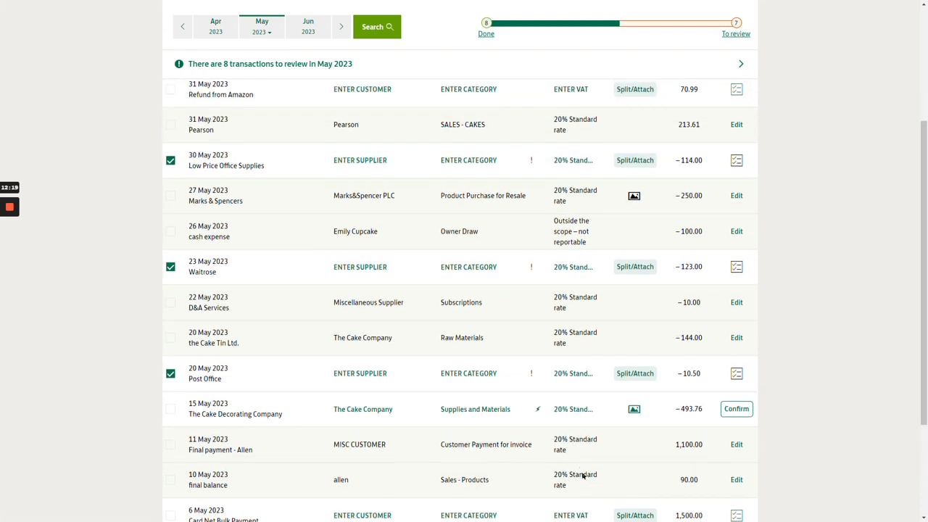
scroll(582, 471, up, 1)
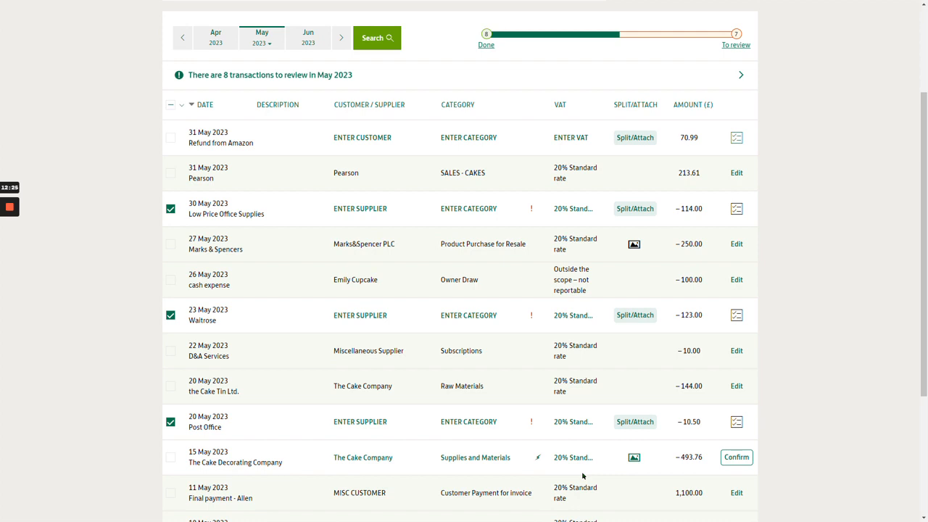
scroll(845, 404, up, 3)
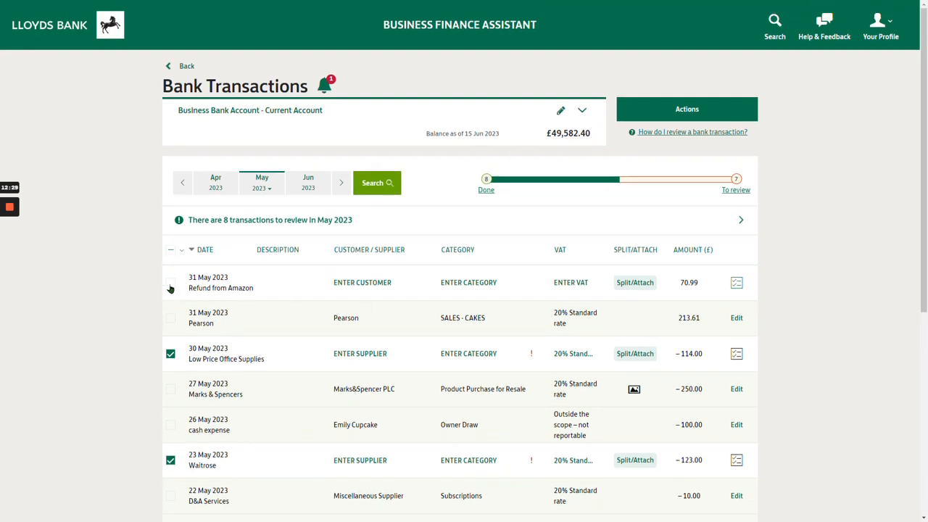
click(171, 251)
click(171, 251)
- Upload the Low Price Office Supplies May, Post 20 may £10.50, Cake Decorating Co. £493.76, Cake Tin Ltd £144 and waitrose 23 May £123 receipts as expenses
click(706, 115)
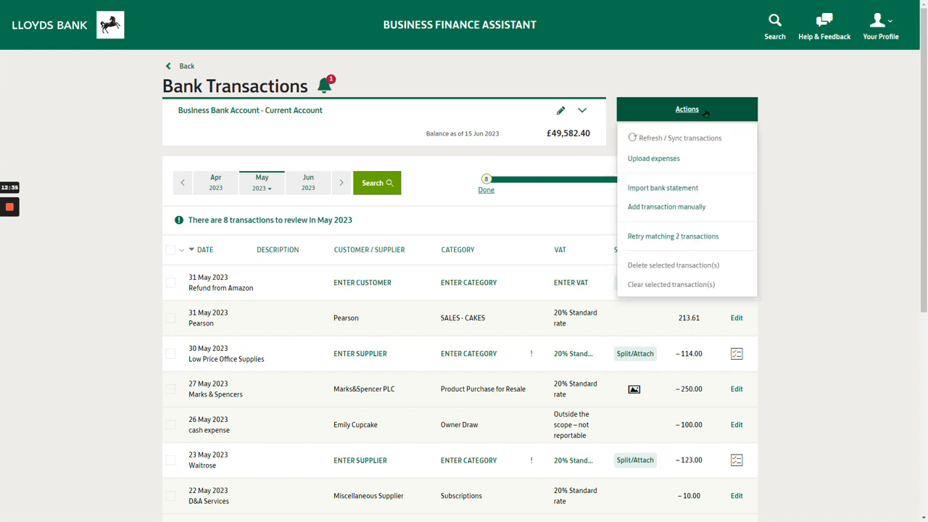
click(678, 160)
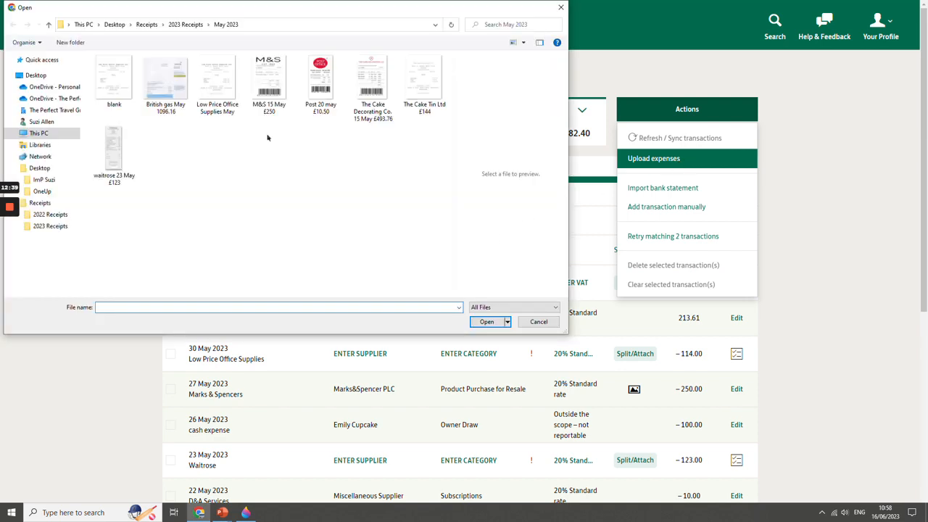
click(219, 86)
ctrl+click(318, 92)
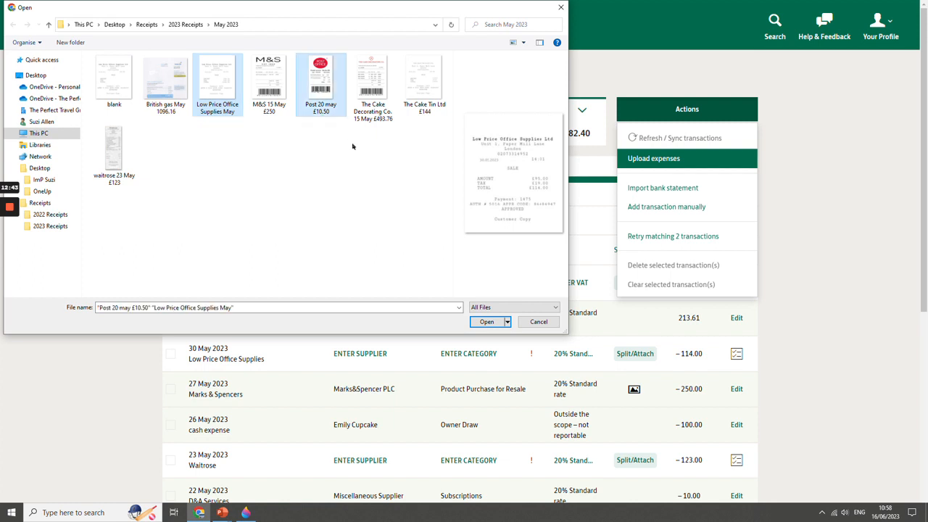
ctrl+click(371, 86)
ctrl+click(417, 93)
ctrl+click(120, 151)
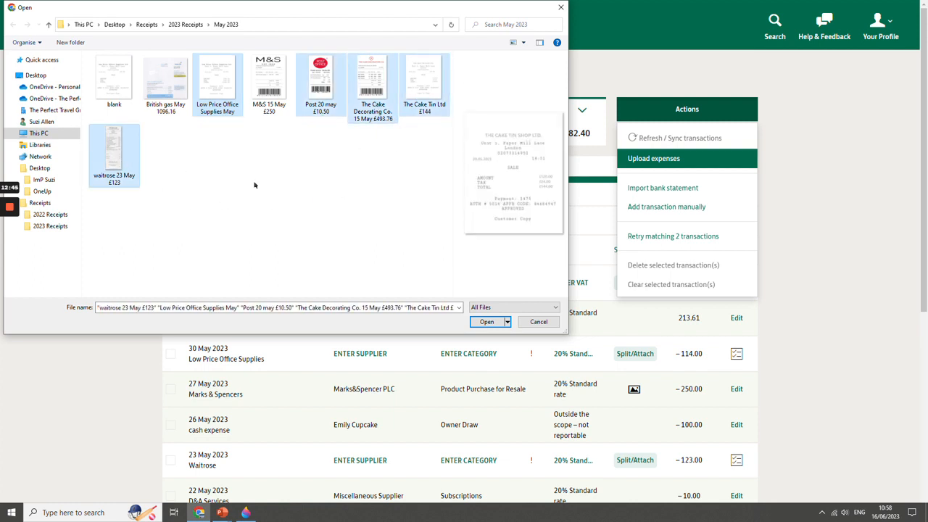
click(495, 323)
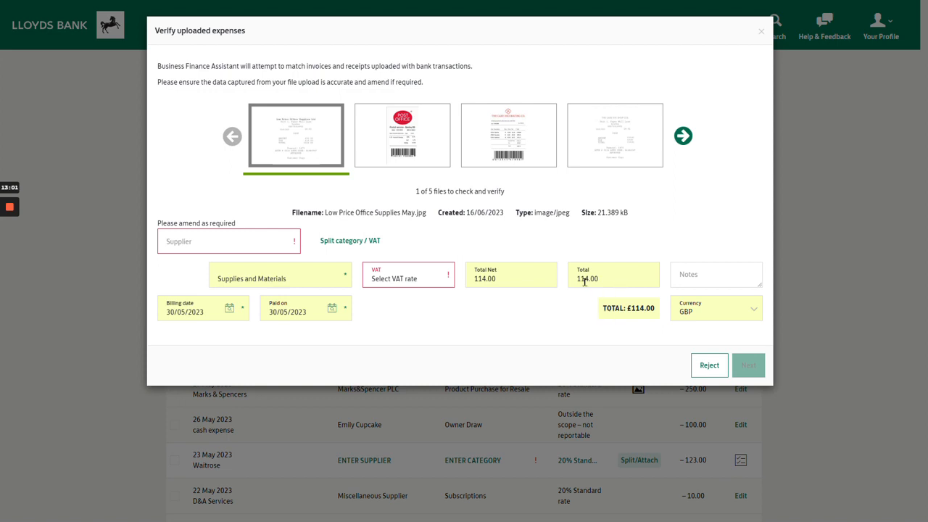
- Verify the uploaded Low Price Office Supplies May receipt with supplier Low Cost Office Supplies and 20% Standard rate VAT
click(233, 237)
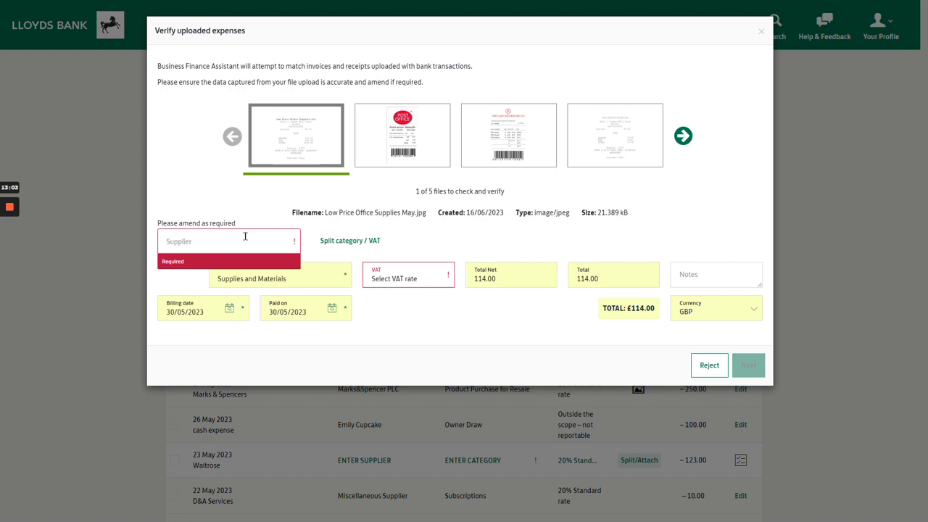
click(245, 237)
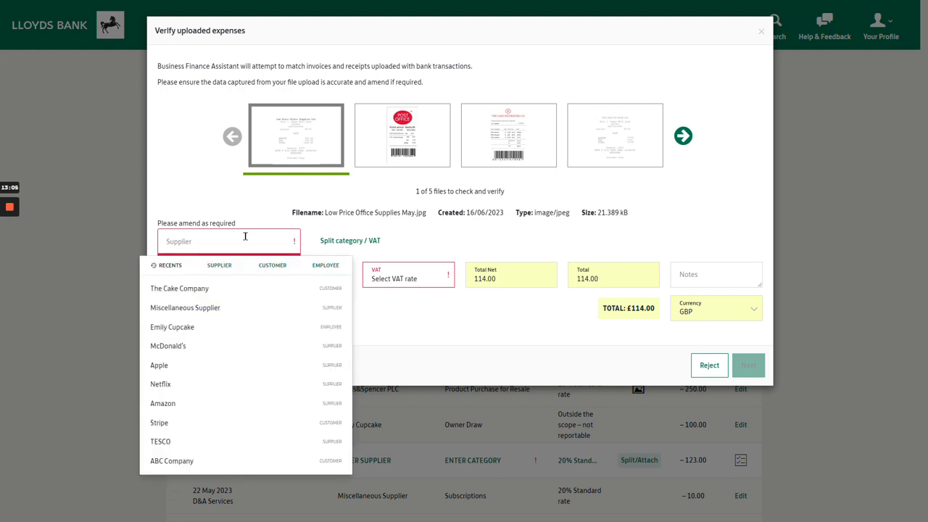
text(low)
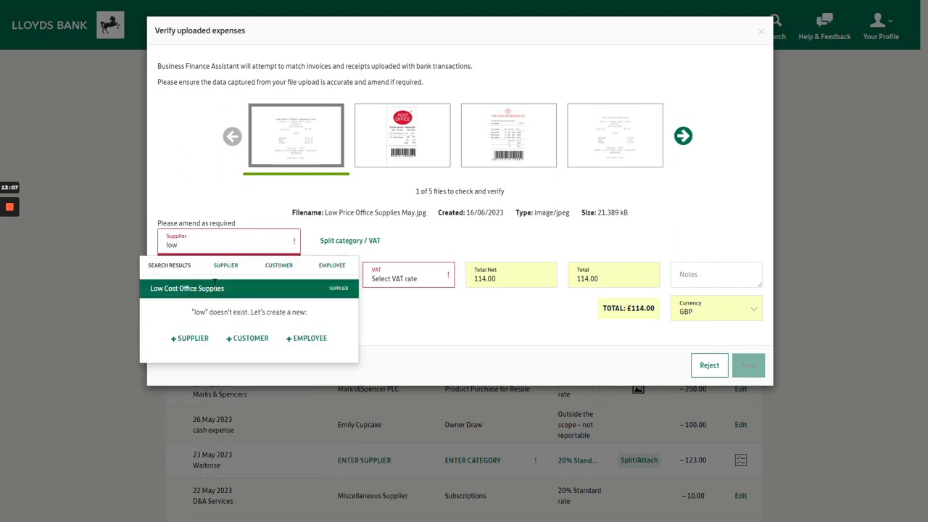
click(215, 287)
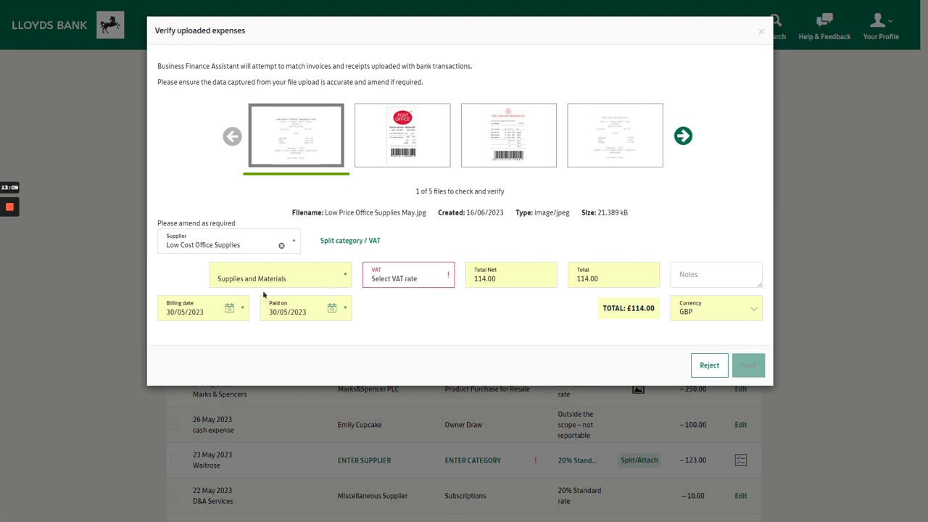
click(428, 279)
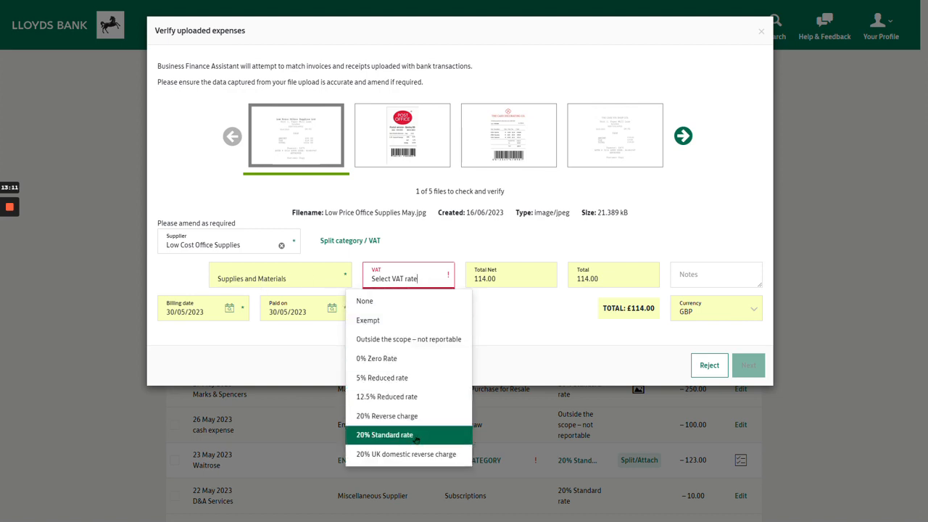
click(384, 434)
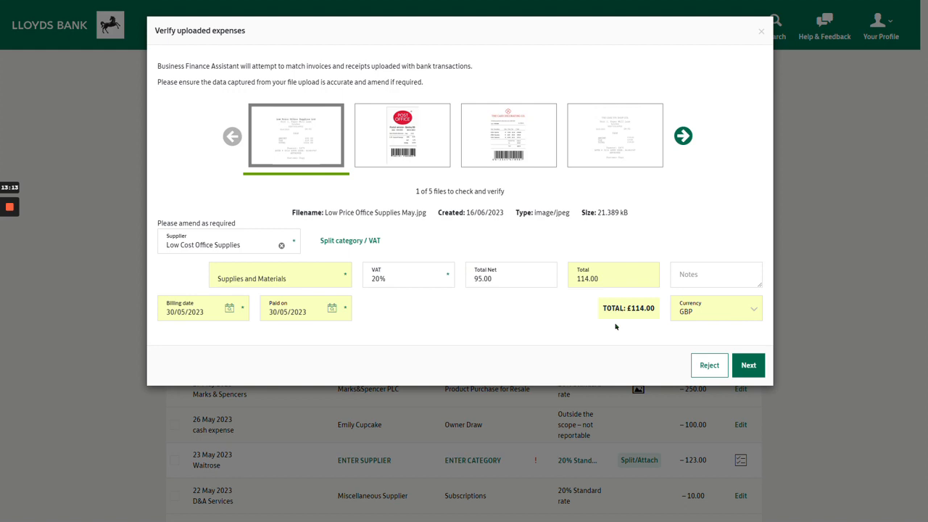
click(755, 370)
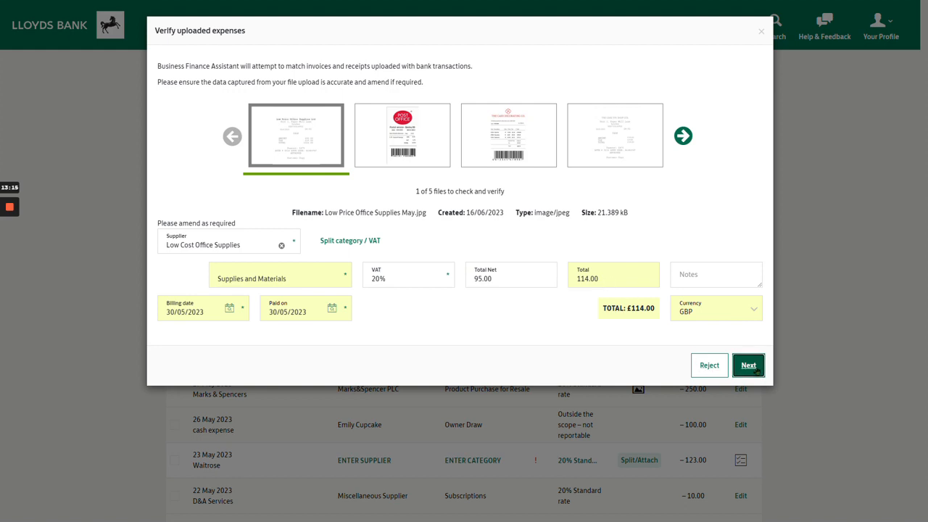
- Verify the Post 20 may £10.50 receipt with supplier Post Office, category Postage and Delivery, and 20% VAT
click(226, 235)
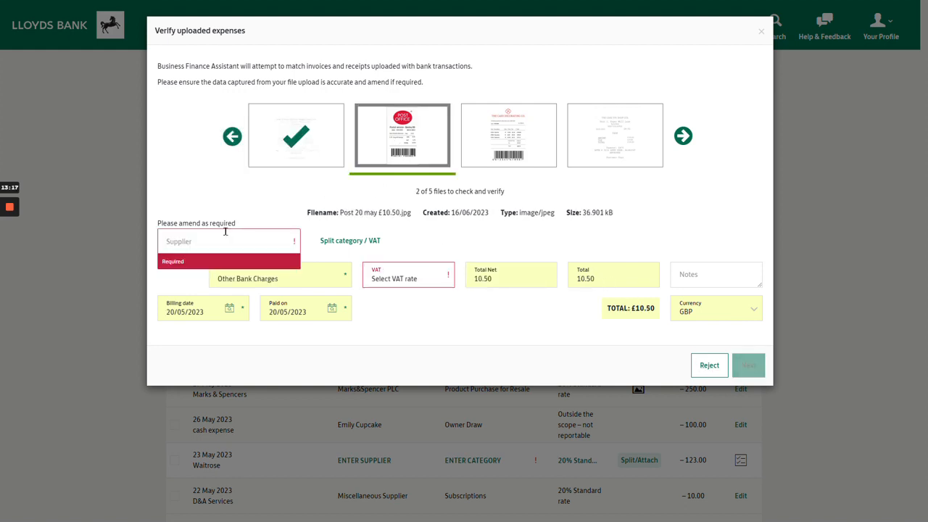
text(post)
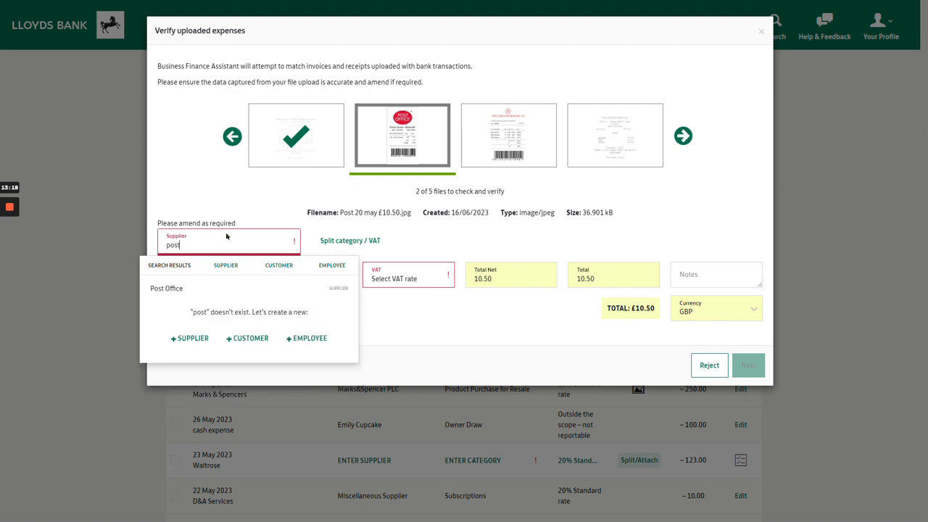
click(193, 291)
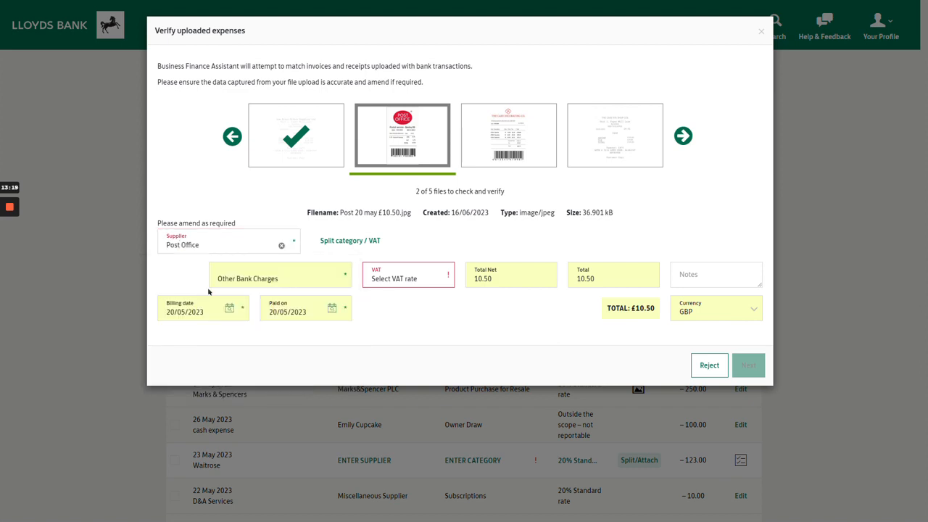
click(318, 278)
text(posta)
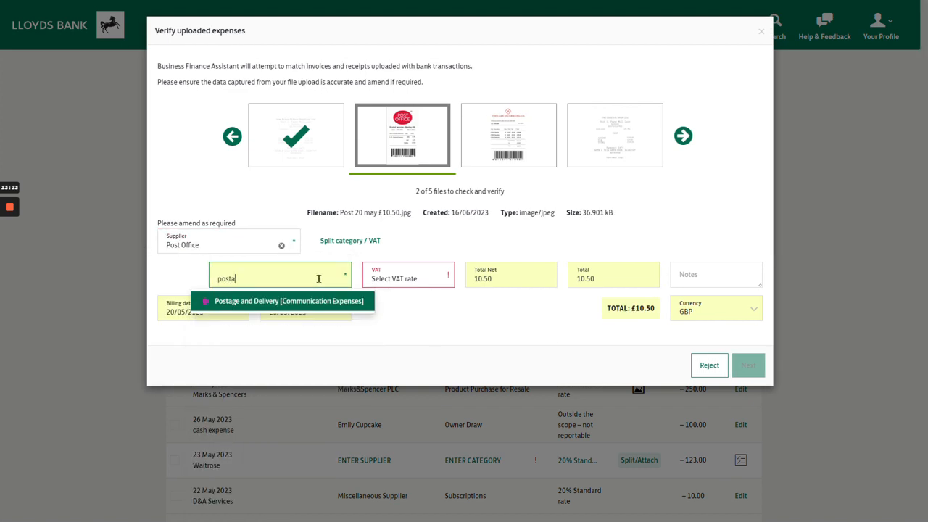
click(318, 301)
click(412, 279)
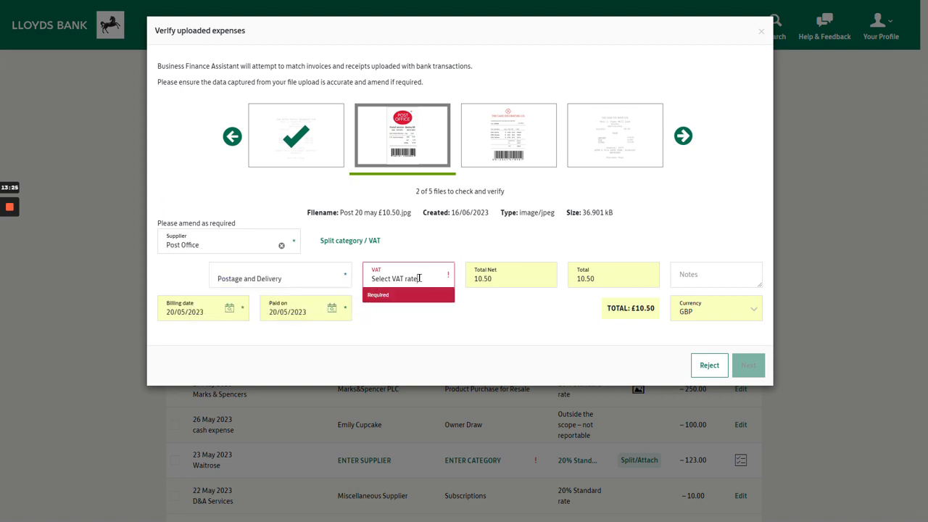
click(418, 440)
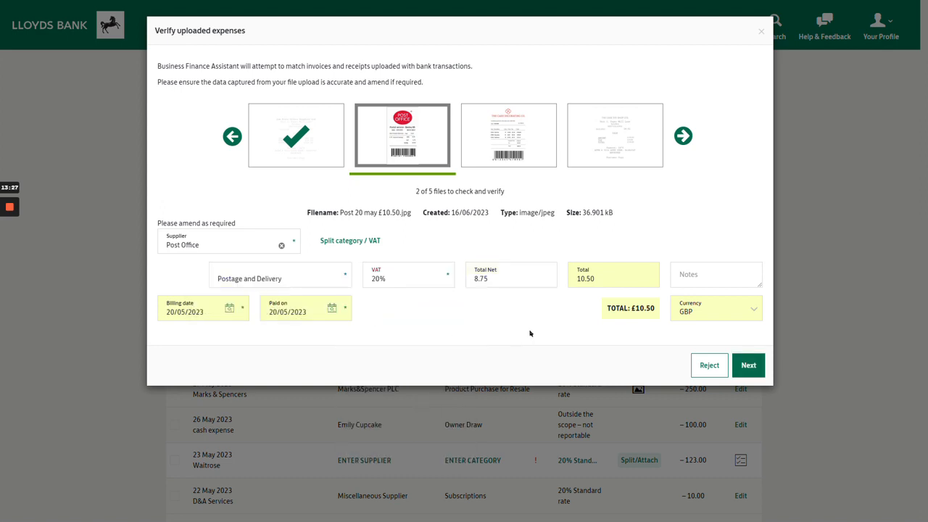
click(746, 366)
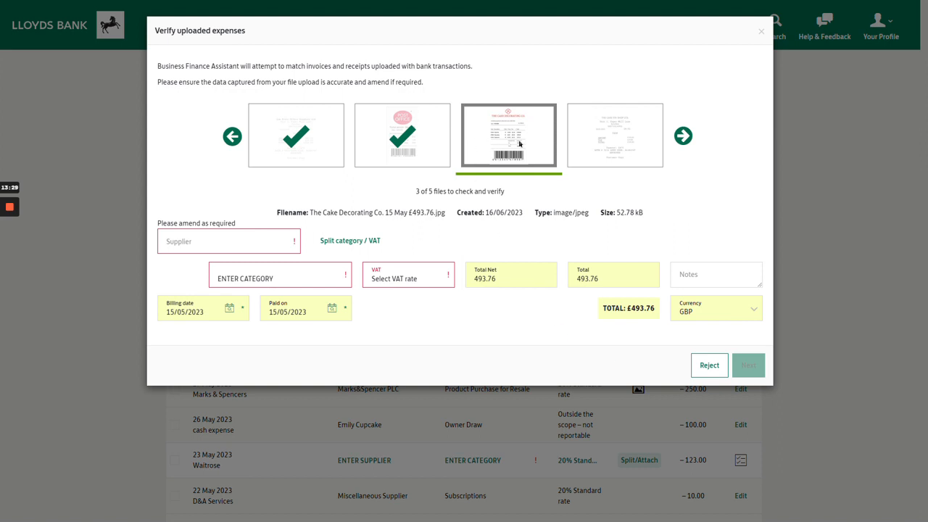
- Verify the Cake Decorating Co. 15 May £493.76 receipt with supplier The Cake Decorating Co., category Equipment Purchase, and 20% VAT
click(199, 243)
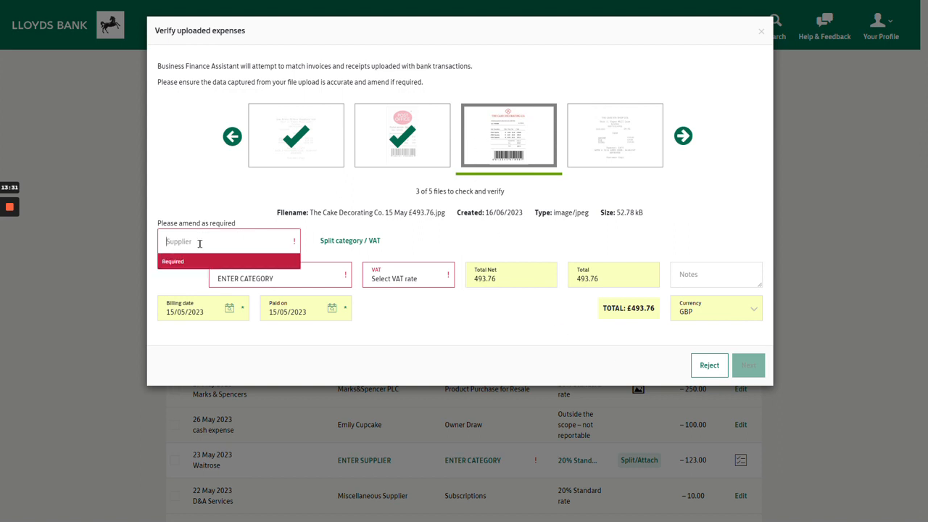
text(cake)
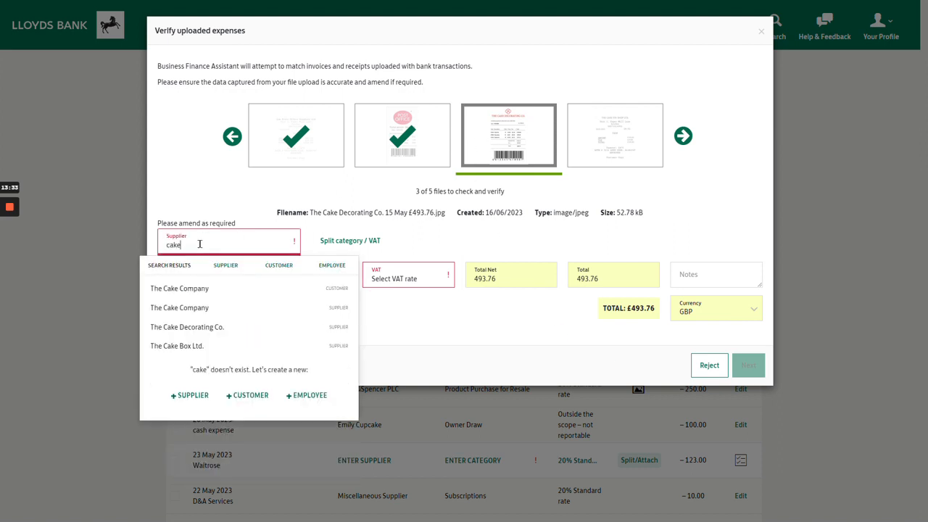
click(218, 327)
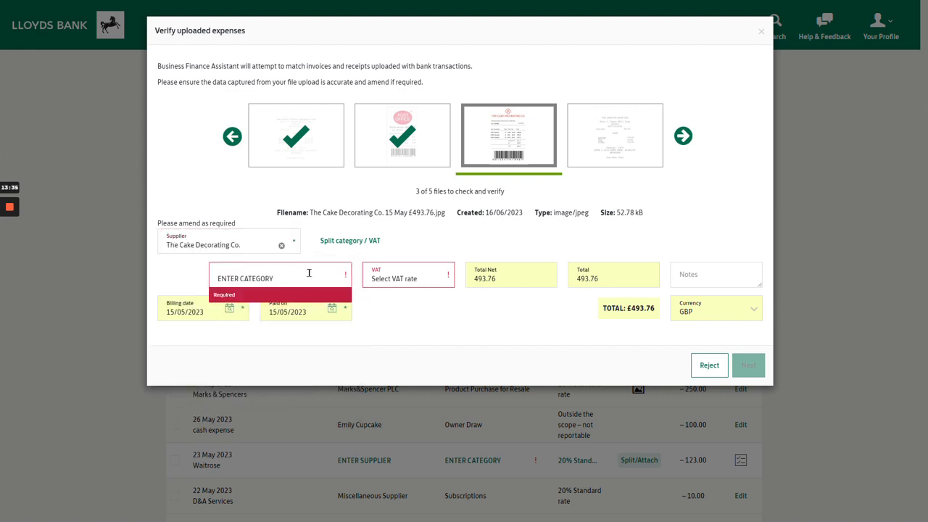
click(307, 273)
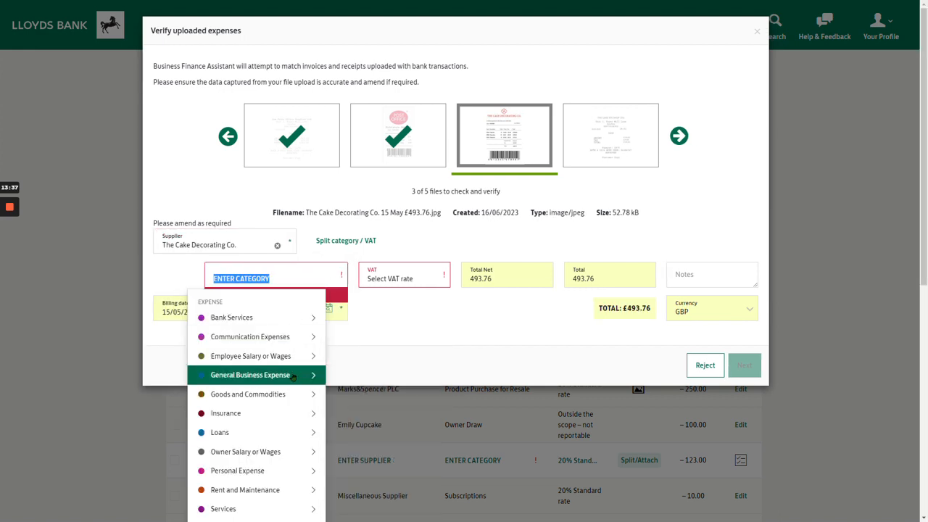
mouse_move(294, 384)
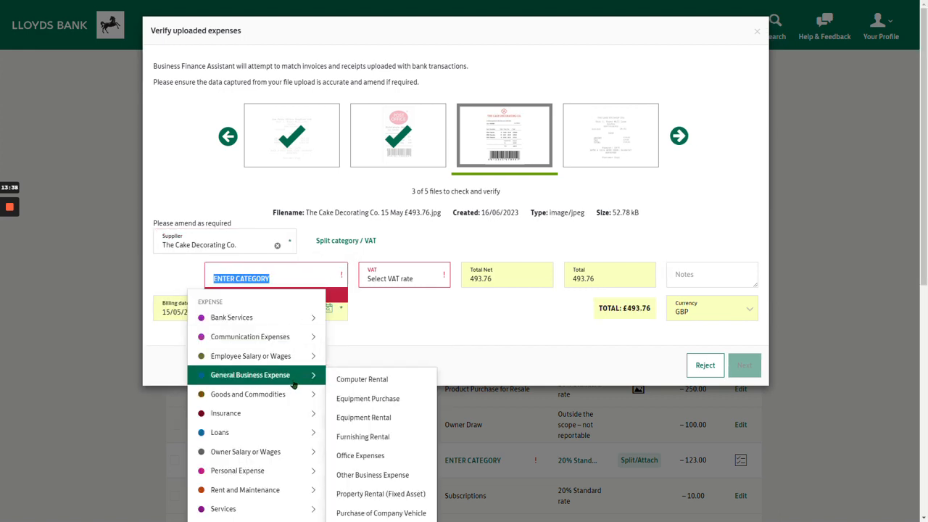
click(348, 398)
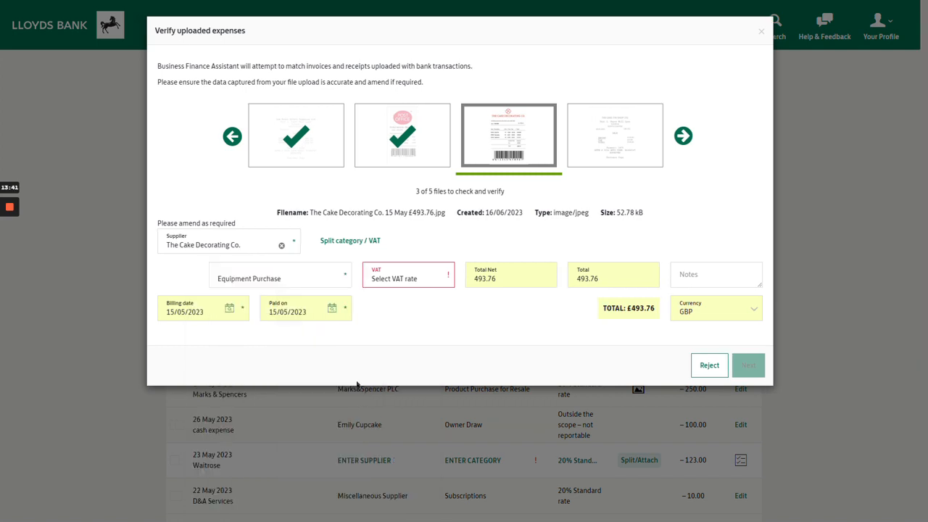
click(415, 274)
click(412, 433)
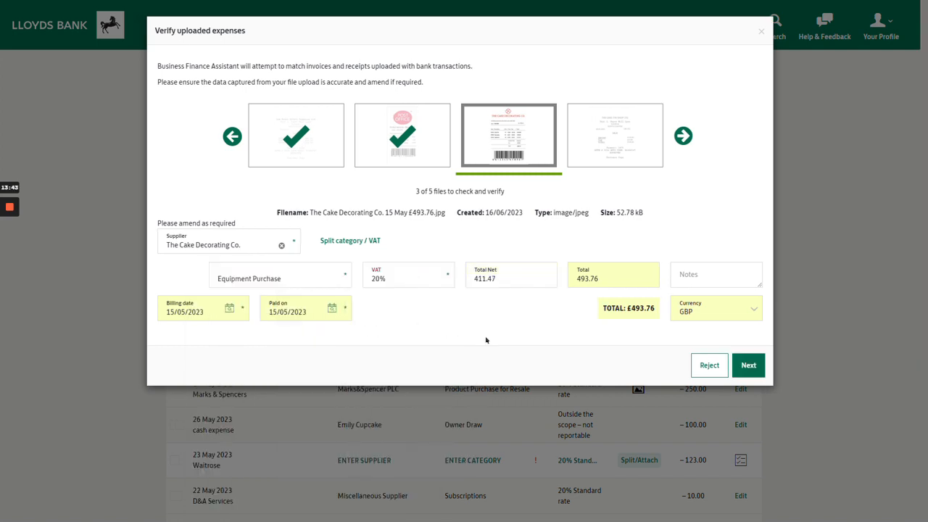
click(746, 366)
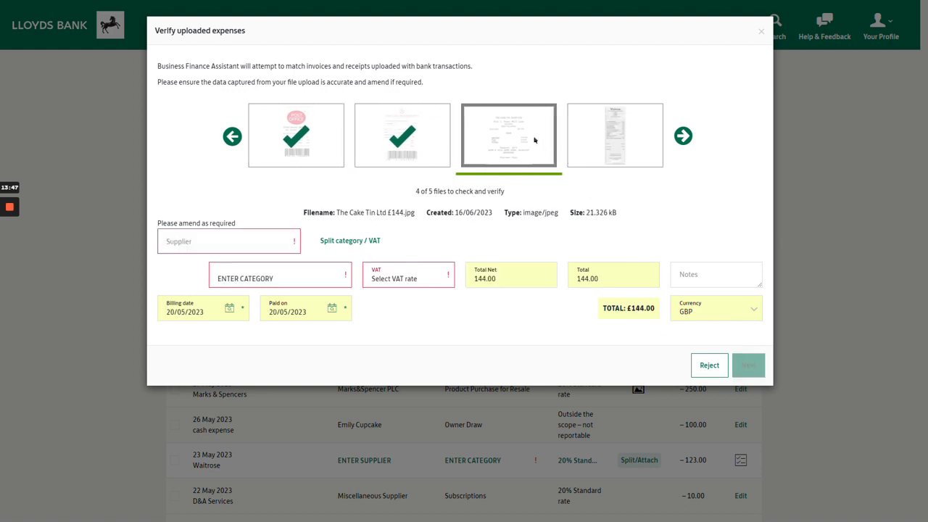
- Verify the Cake Tin Ltd £144 receipt with supplier The Cake Company, category Product Purchase for Resale, and 20% VAT
click(222, 245)
text(cake)
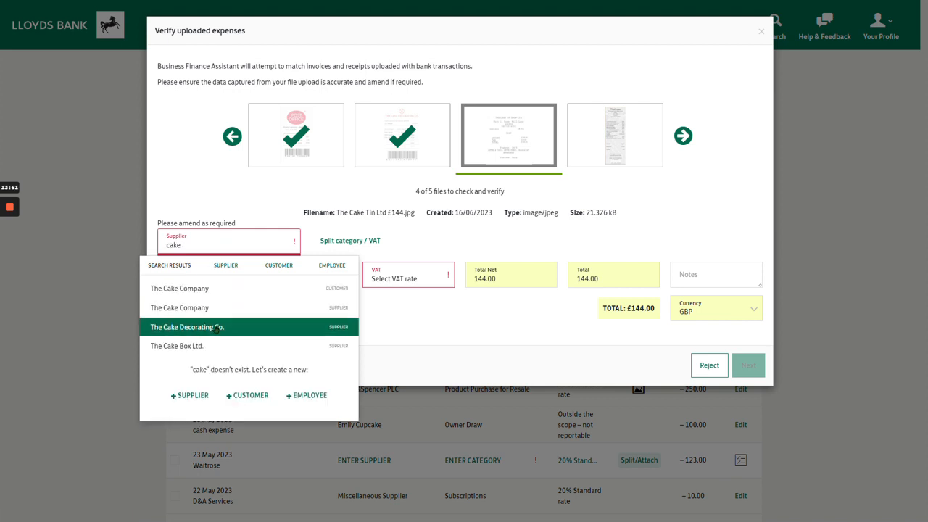
click(206, 307)
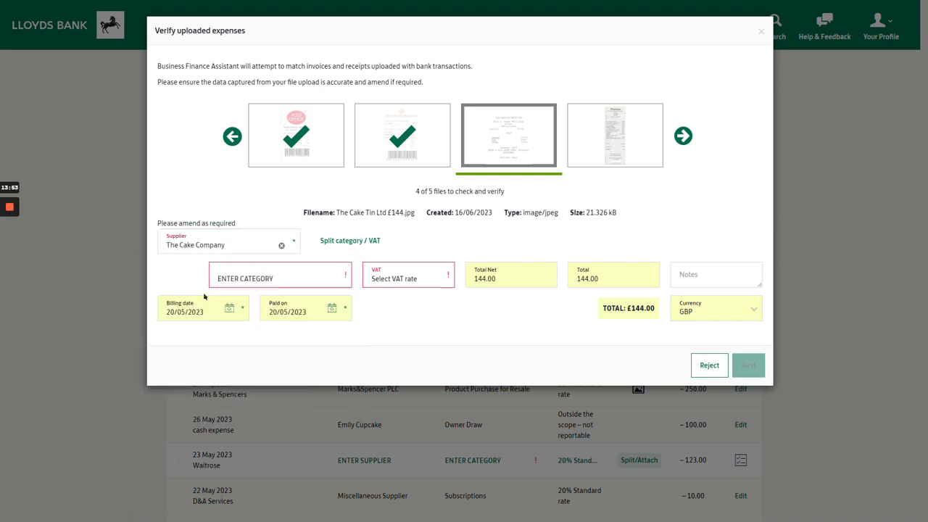
click(266, 277)
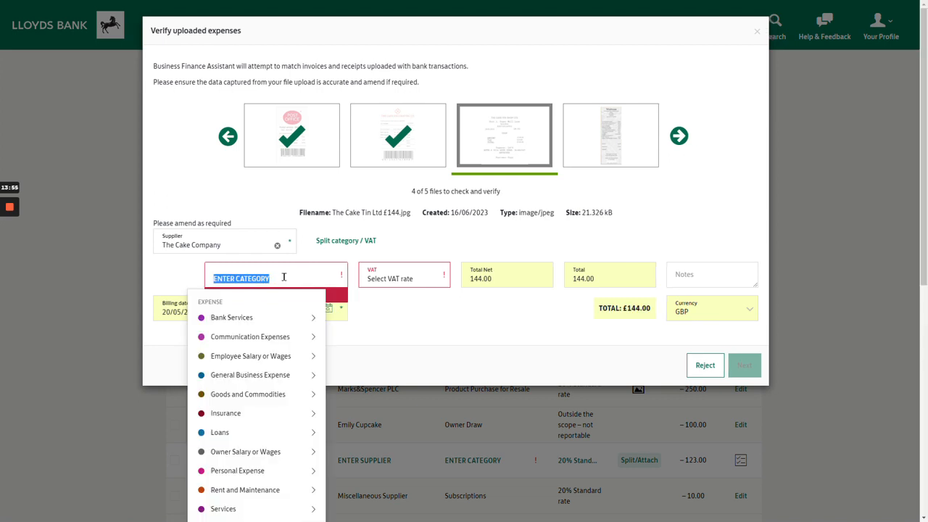
mouse_move(285, 394)
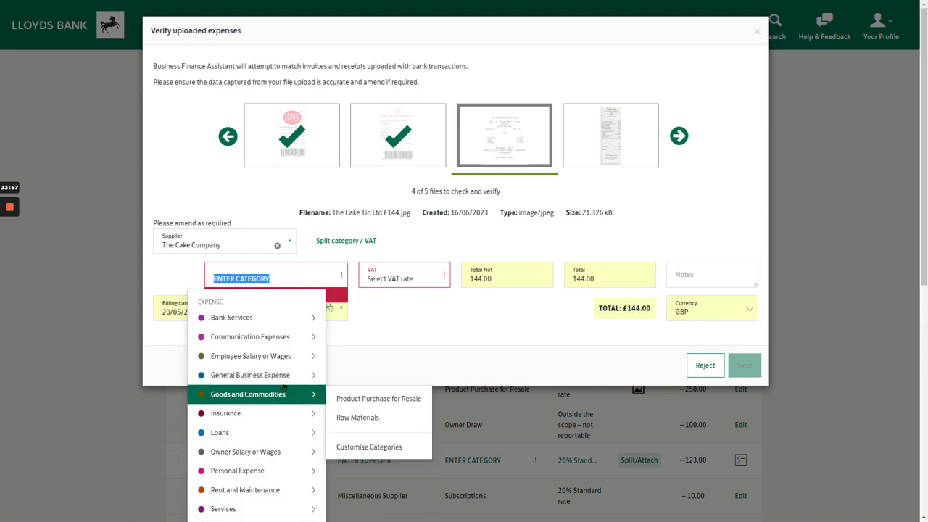
click(384, 399)
click(418, 274)
click(391, 434)
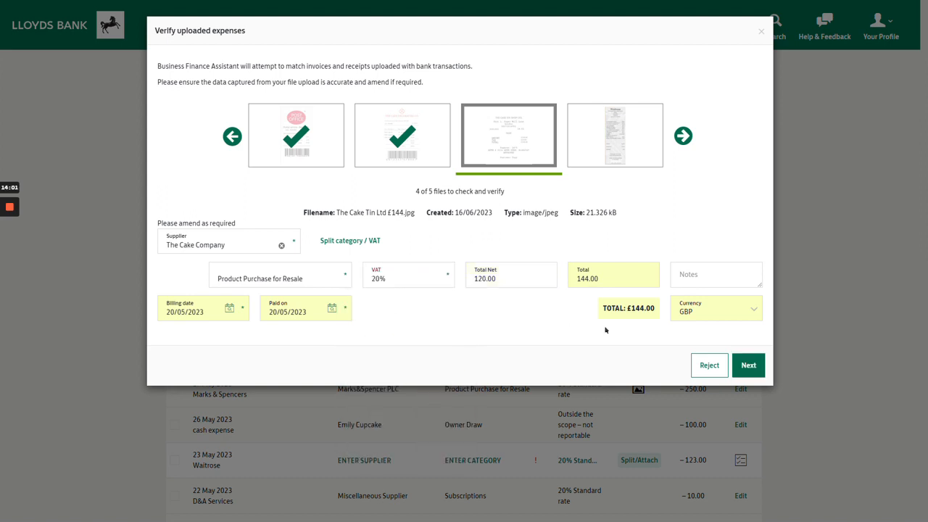
click(757, 373)
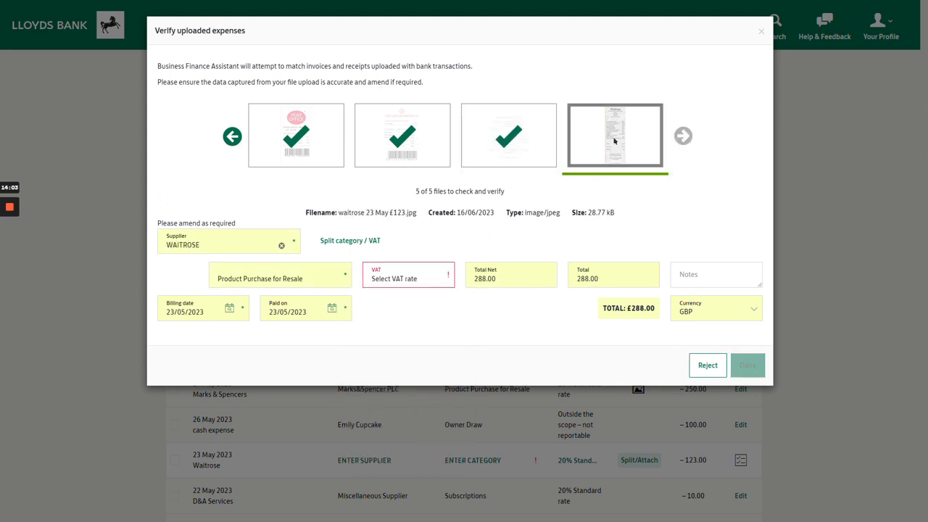
- Reject the uploaded waitrose 23 May £123 receipt and retry matching for the May 2023 bank transactions
click(704, 367)
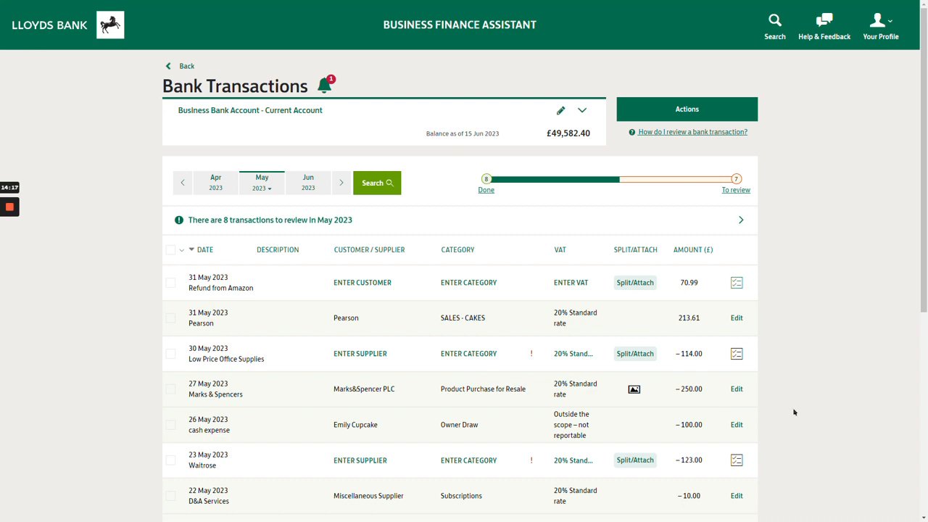
scroll(745, 455, down, 2)
scroll(658, 356, up, 2)
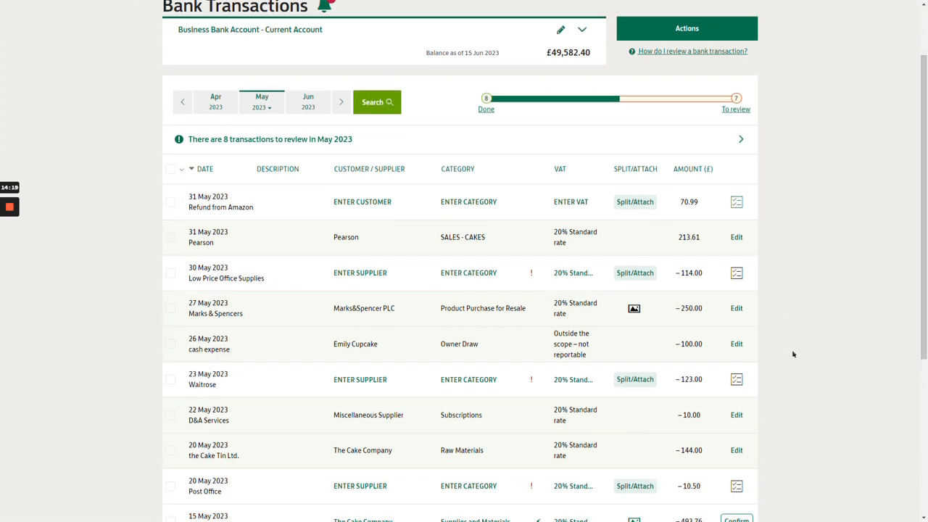
click(707, 118)
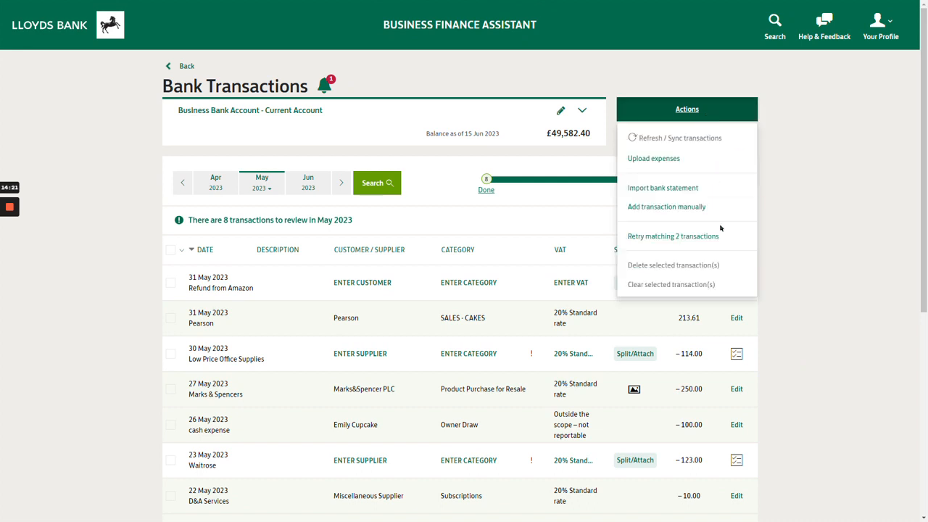
click(710, 245)
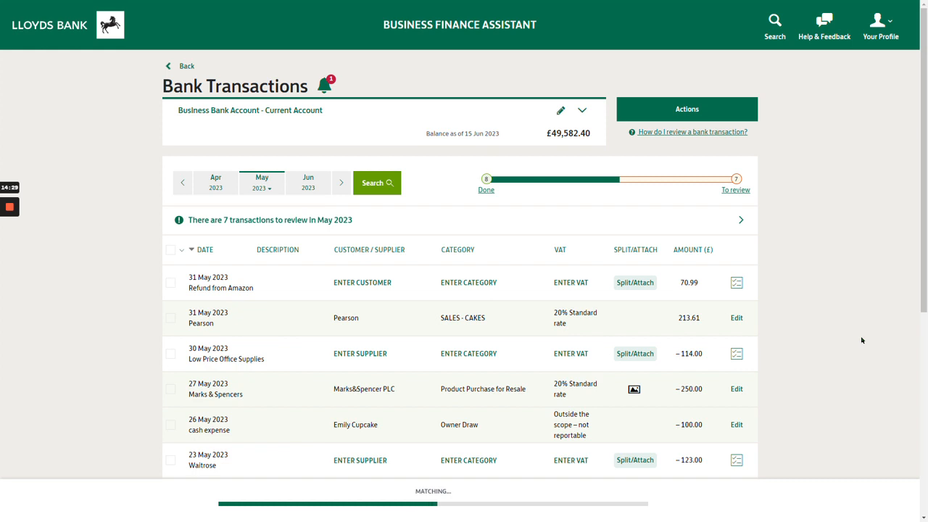
- Check the attached receipt and split details of the 15 May Cake Decorating Company transaction, and finish reviewing it
scroll(848, 310, down, 1)
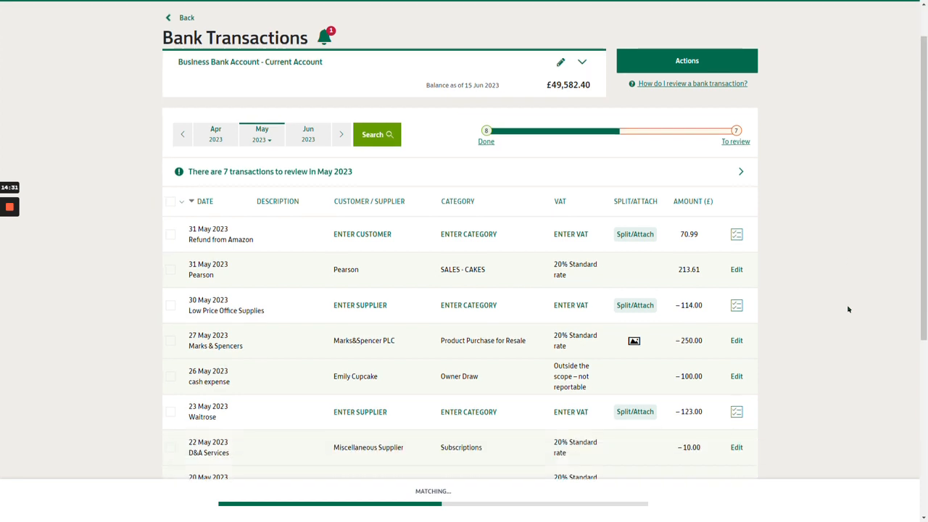
scroll(848, 310, down, 1)
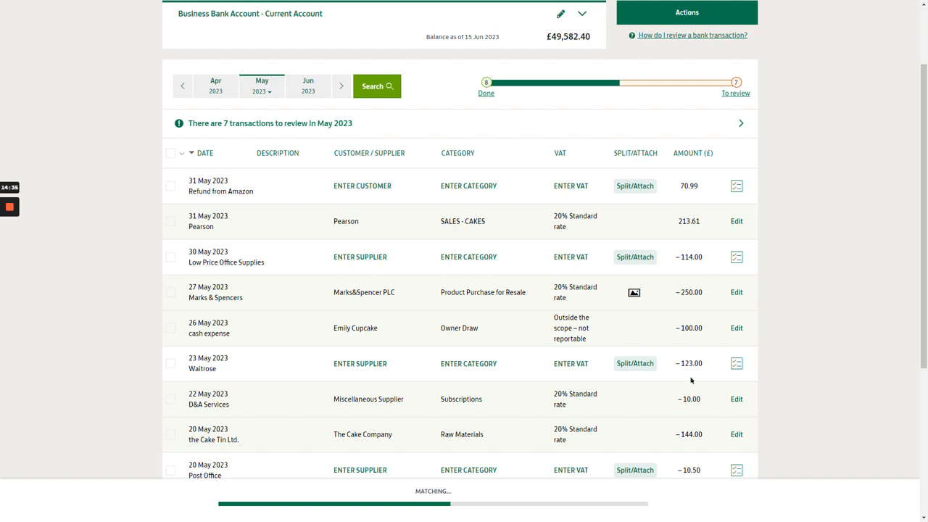
scroll(812, 416, down, 3)
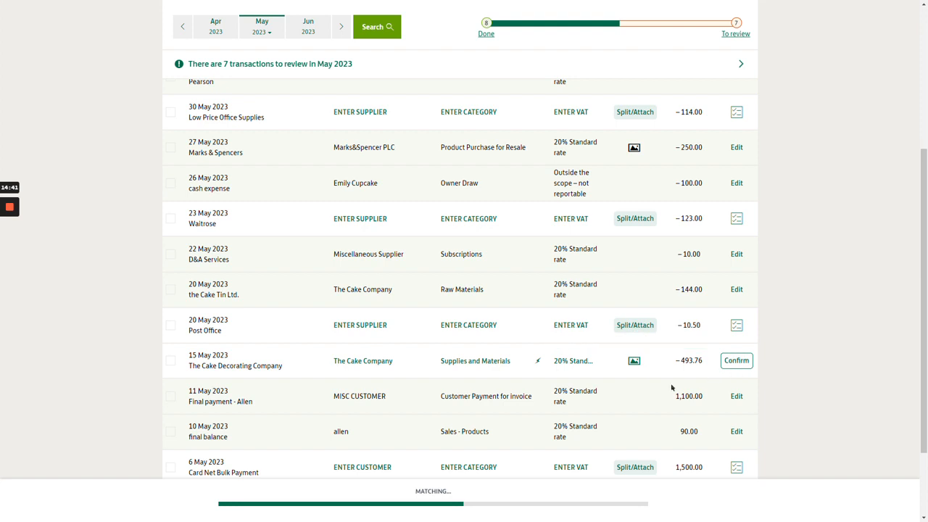
scroll(663, 392, down, 3)
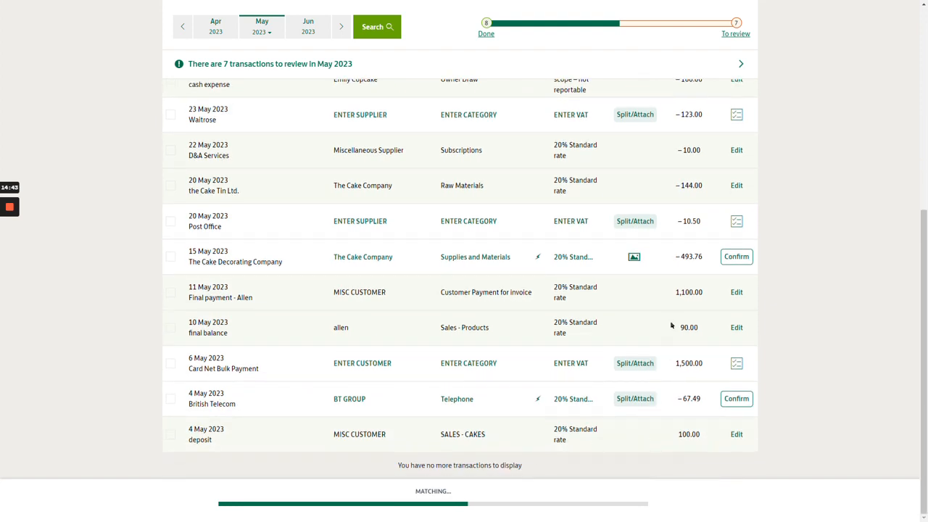
click(655, 257)
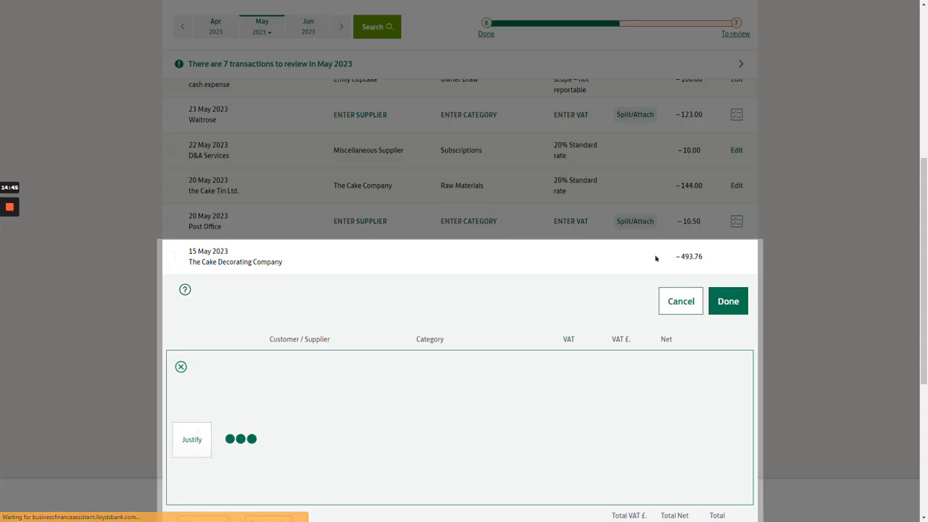
mouse_move(258, 447)
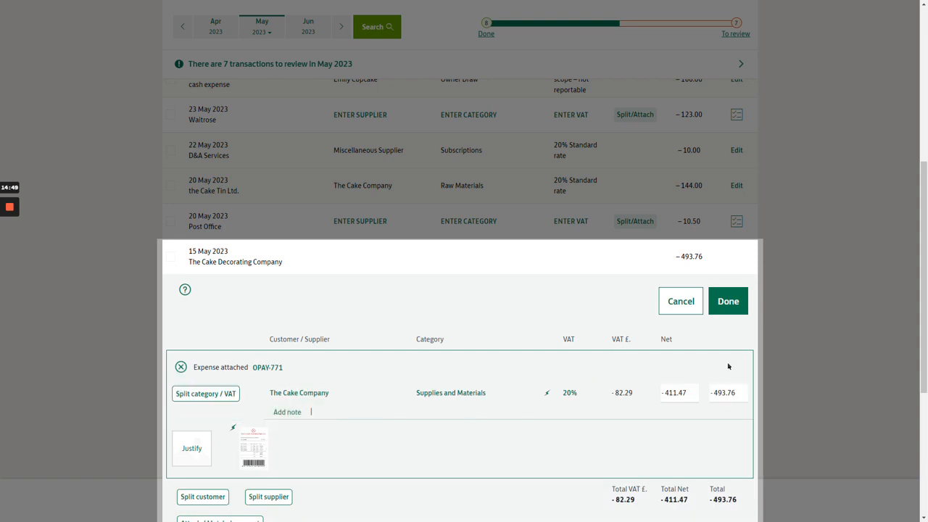
click(730, 300)
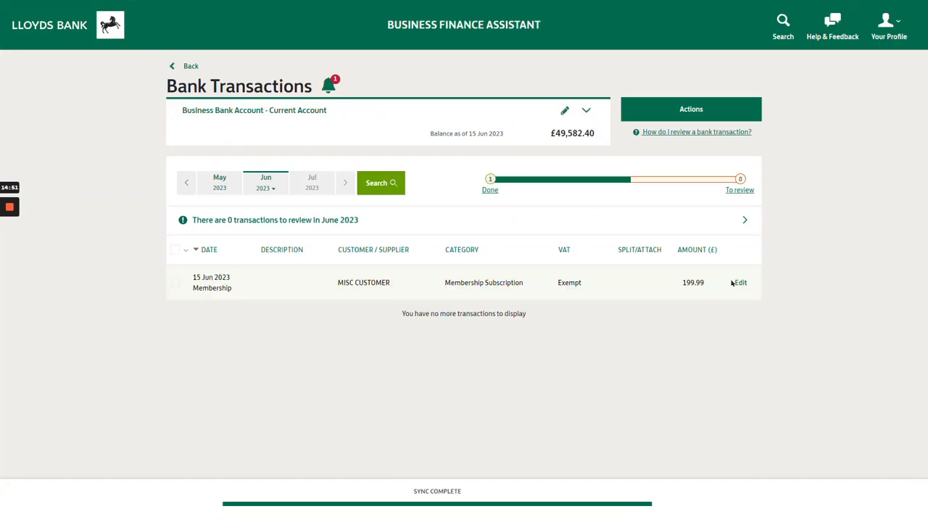
- Return to May 2023 and confirm the 20 May Post Office, 15 May Cake Decorating Company and 4 May British Telecom transactions
click(227, 183)
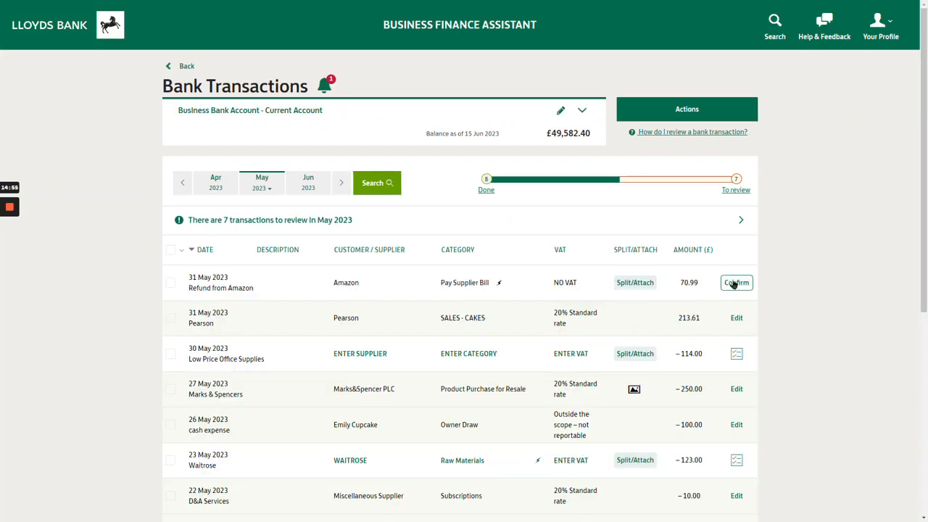
mouse_move(740, 358)
scroll(740, 358, down, 2)
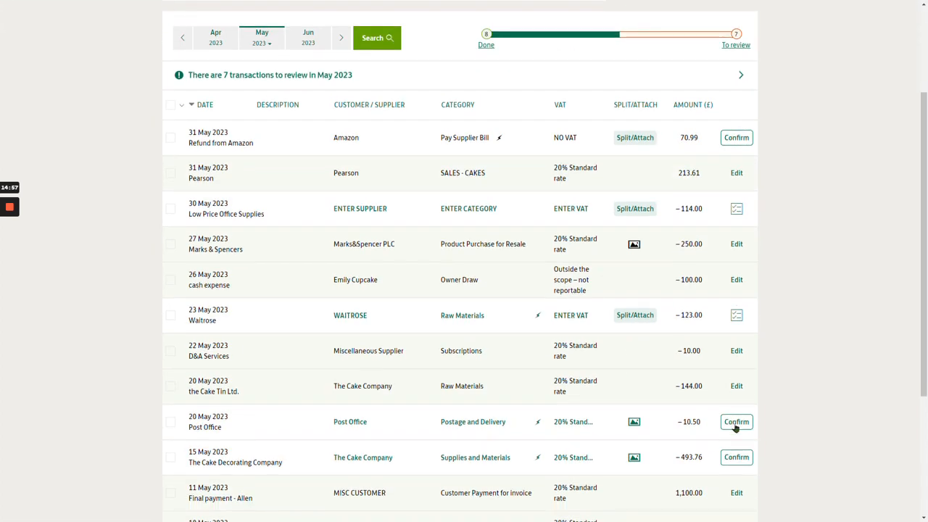
click(738, 421)
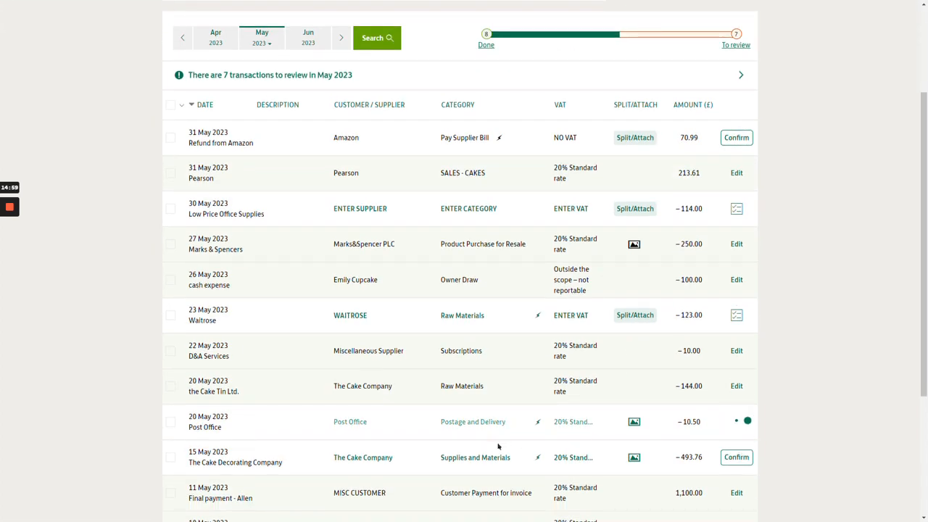
click(737, 461)
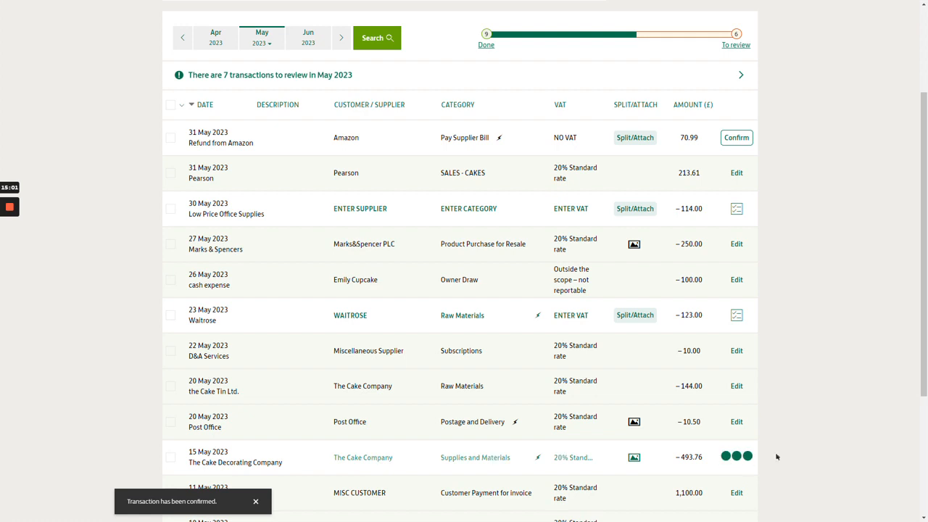
scroll(834, 457, down, 2)
scroll(834, 463, down, 2)
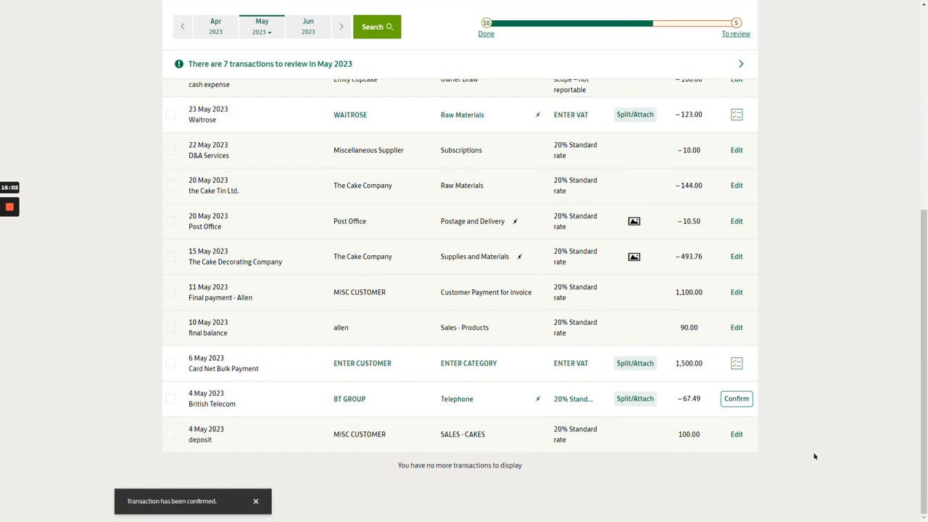
click(737, 399)
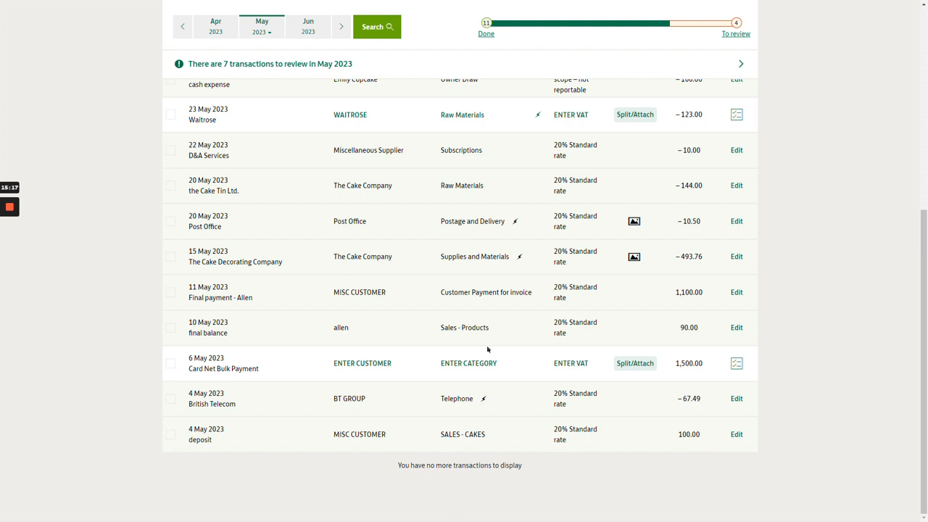
- Leave the bank transactions for the home page and open the Expenses list
scroll(340, 326, up, 3)
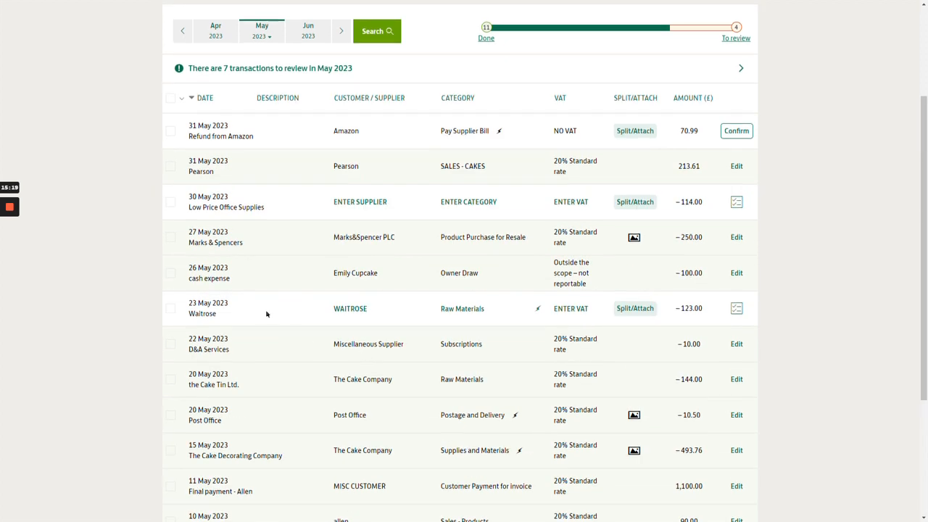
scroll(266, 313, up, 2)
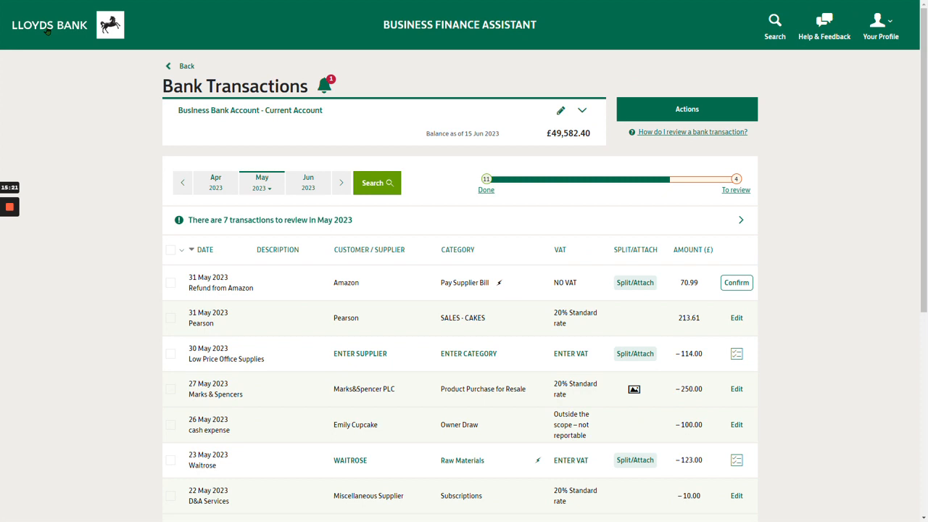
click(91, 31)
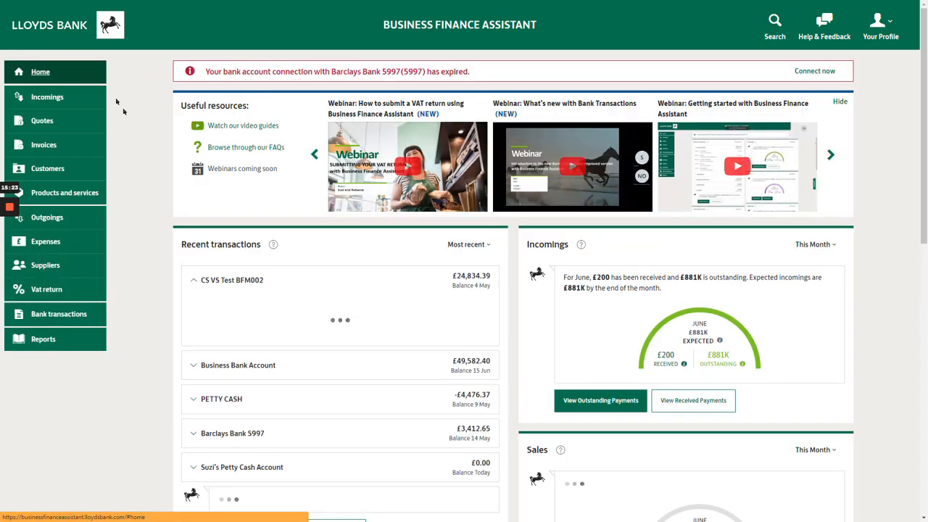
click(64, 247)
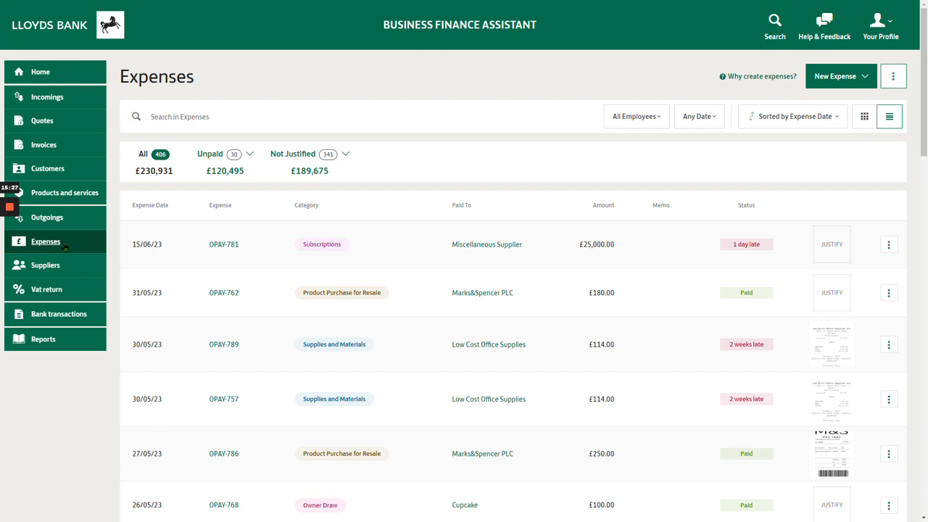
- Start a new expense entered manually and choose the supplier Marks&Spencer PLC as the payee
click(857, 82)
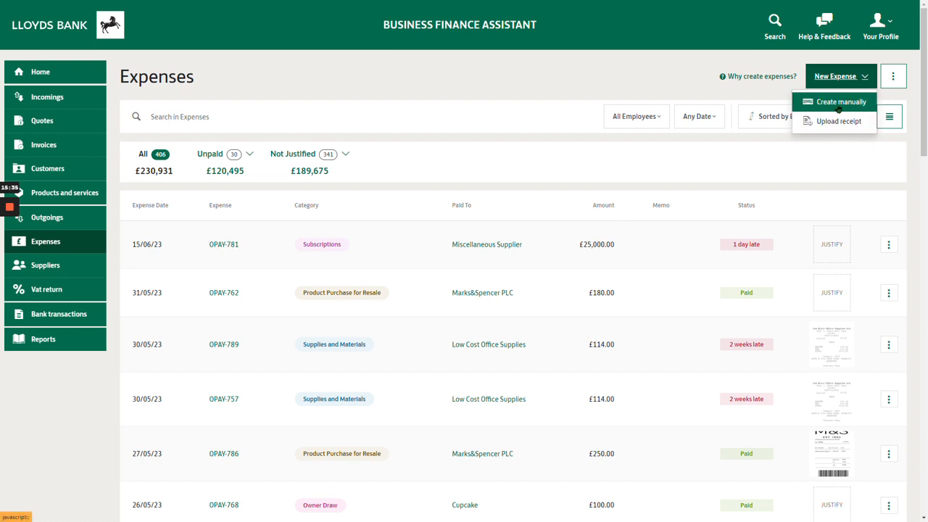
click(839, 105)
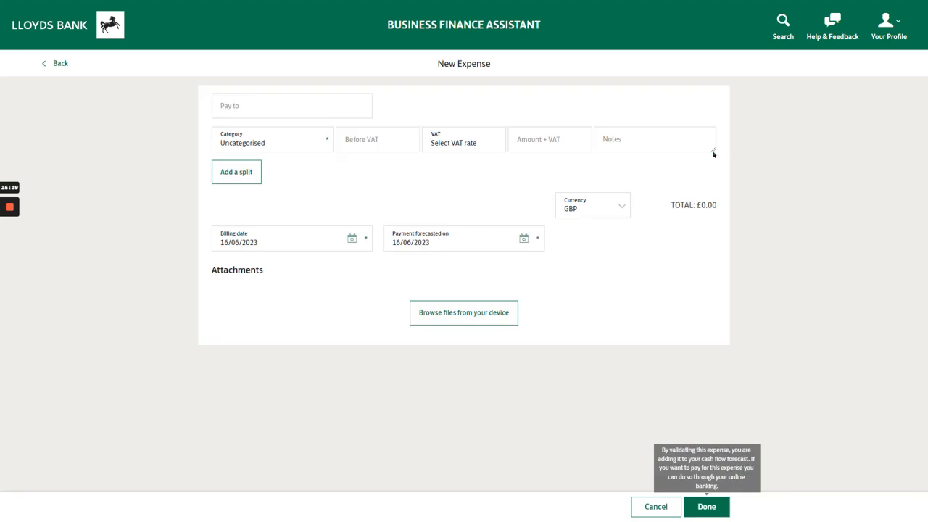
click(258, 109)
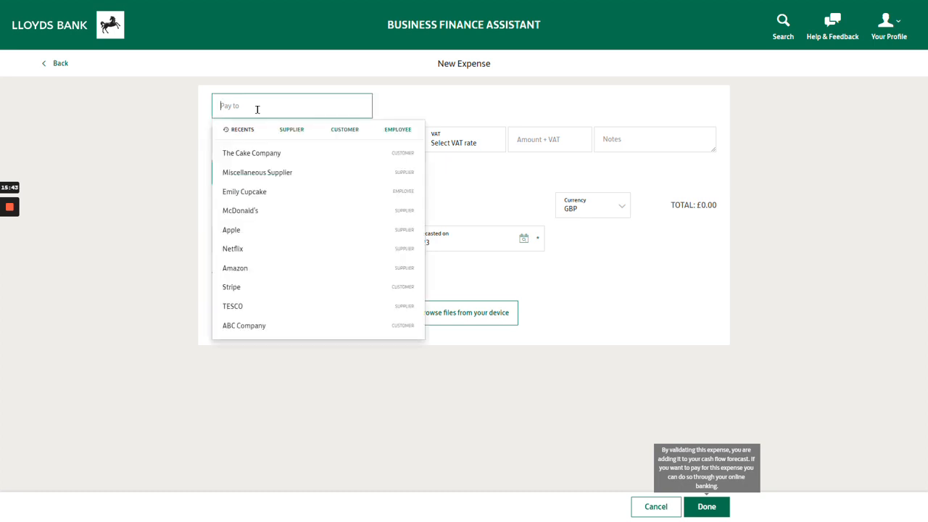
text(mark)
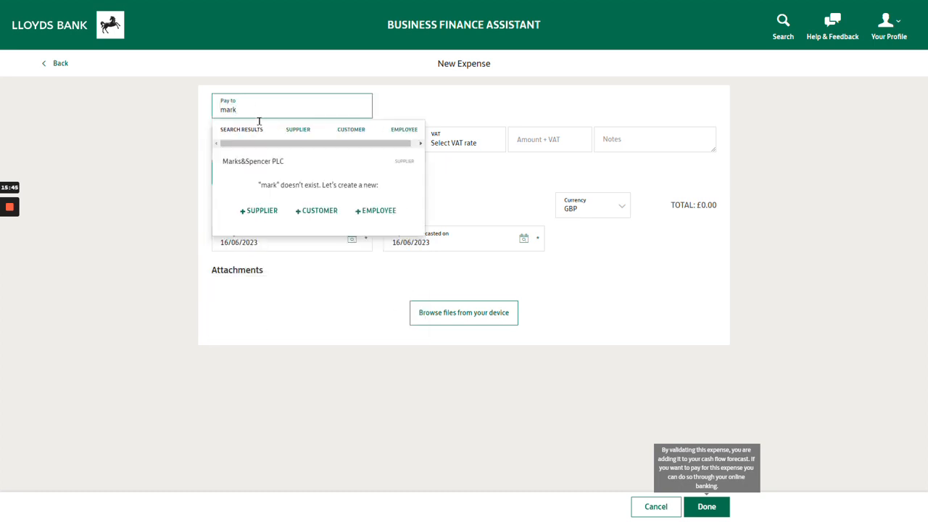
click(269, 161)
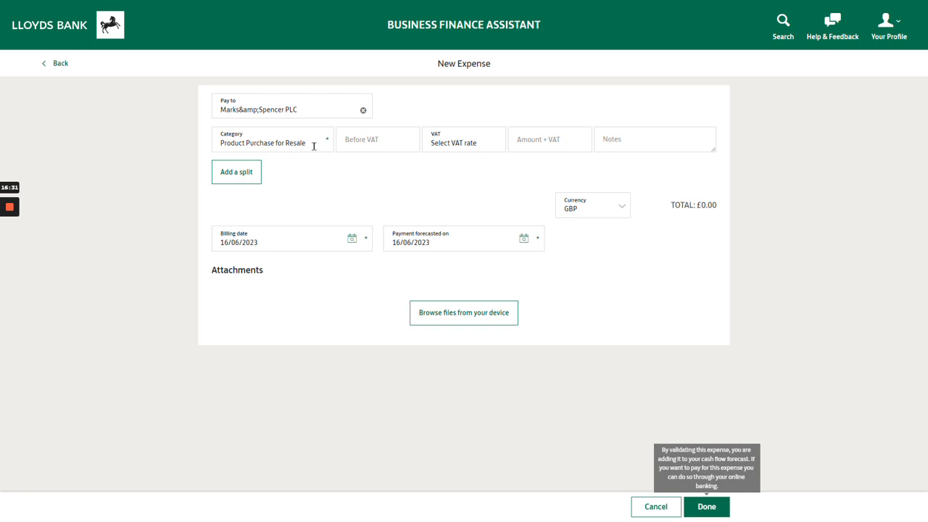
- Add a split line to the expense and categorise it as Owner Draw [Personal Expense]
click(238, 177)
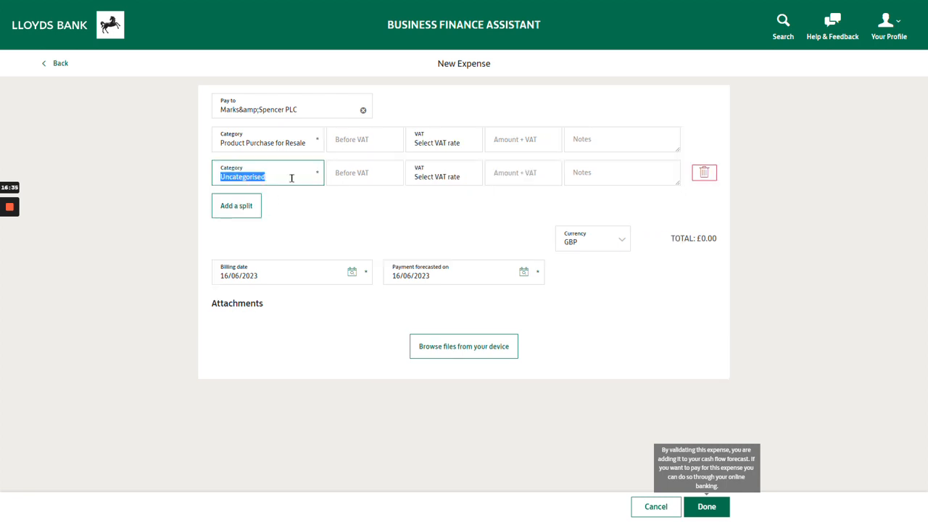
text(owner)
key(BackSpace)
key(BackSpace)
key(BackSpace)
key(BackSpace)
key(BackSpace)
text(owner)
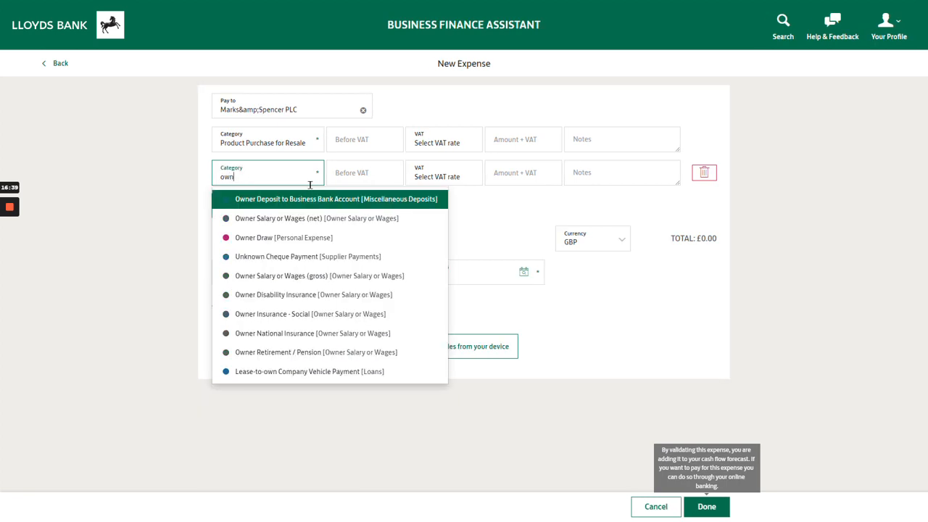
click(310, 238)
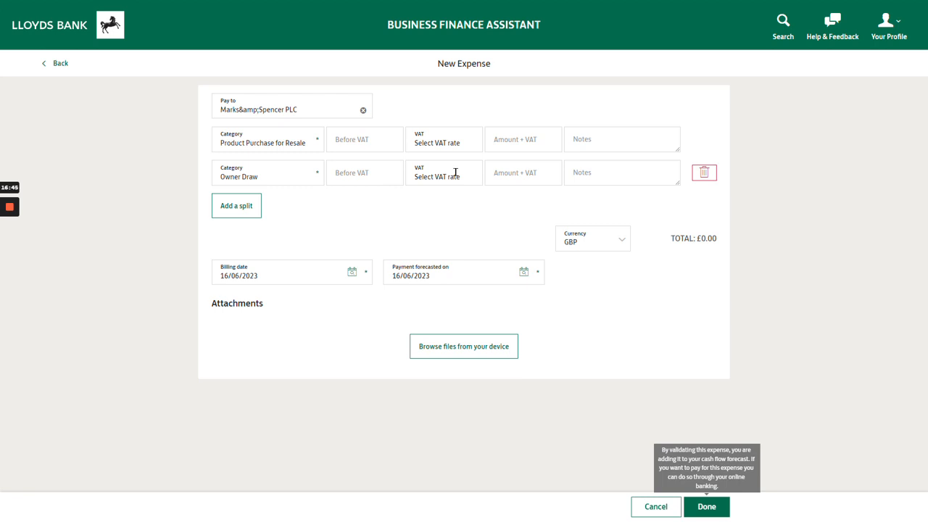
- Set the Product Purchase for Resale line to 20.0% Standard rate VAT with a VAT-inclusive amount of 150
click(458, 139)
click(459, 298)
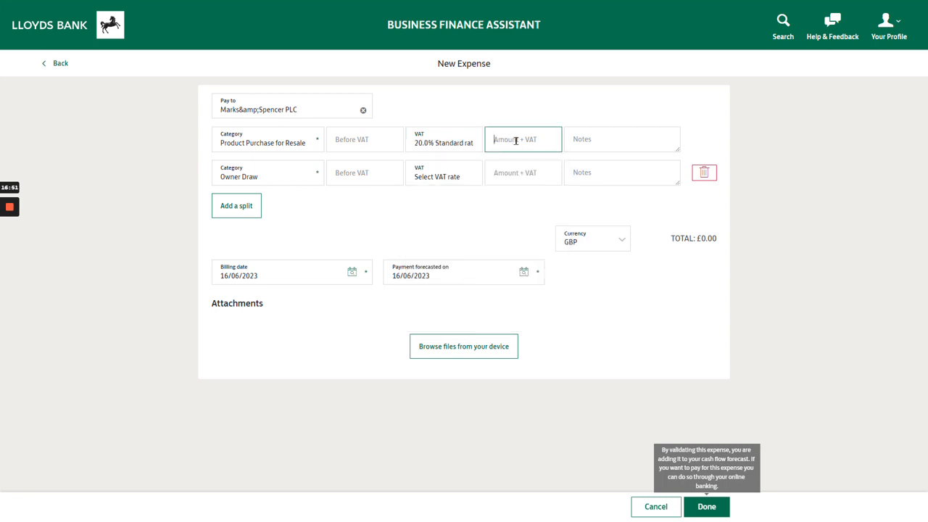
text(150)
click(493, 224)
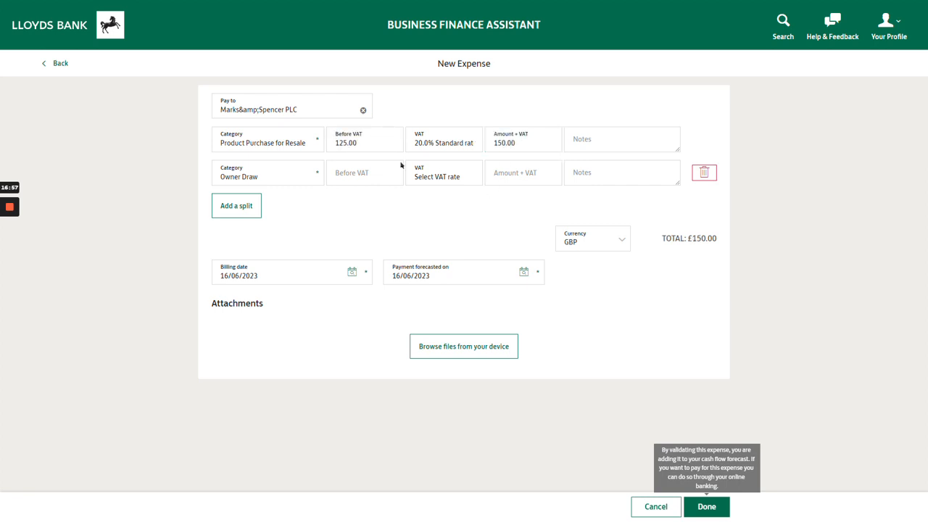
- Give the Owner Draw line an amount of 100, the VAT rate Exempt (Purchases) and the note "Personal expense"
click(492, 178)
text(100)
click(462, 178)
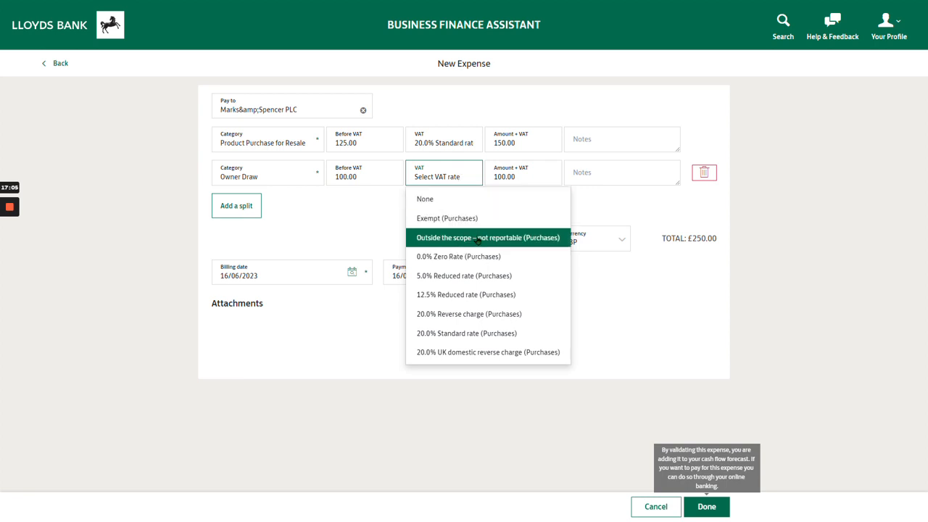
click(471, 226)
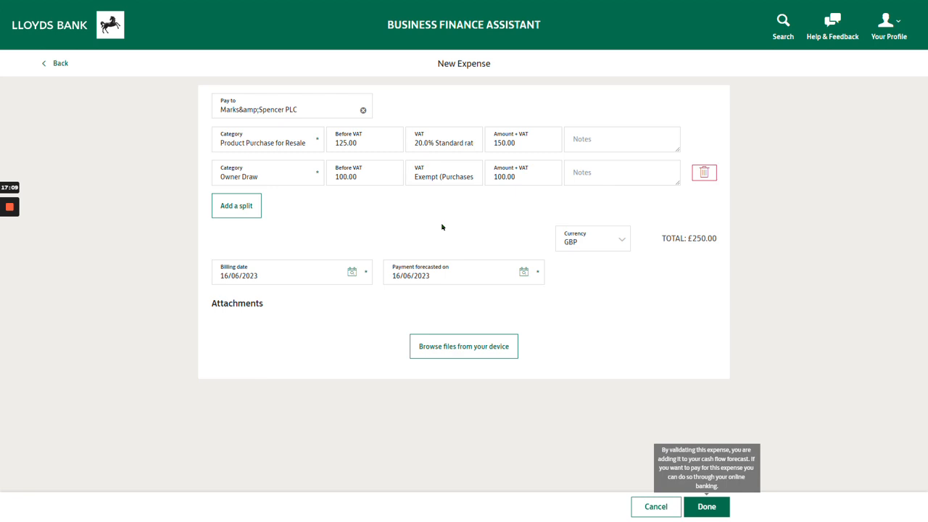
click(579, 169)
text(Personal expense)
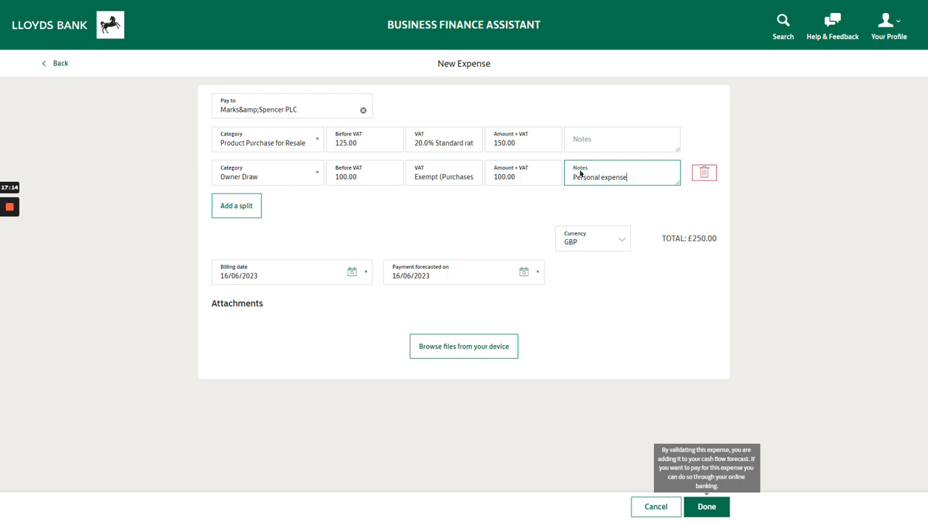
click(537, 208)
- Reselect Marks&Spencer PLC as the payee and check the billing date calendar without changing it
click(295, 110)
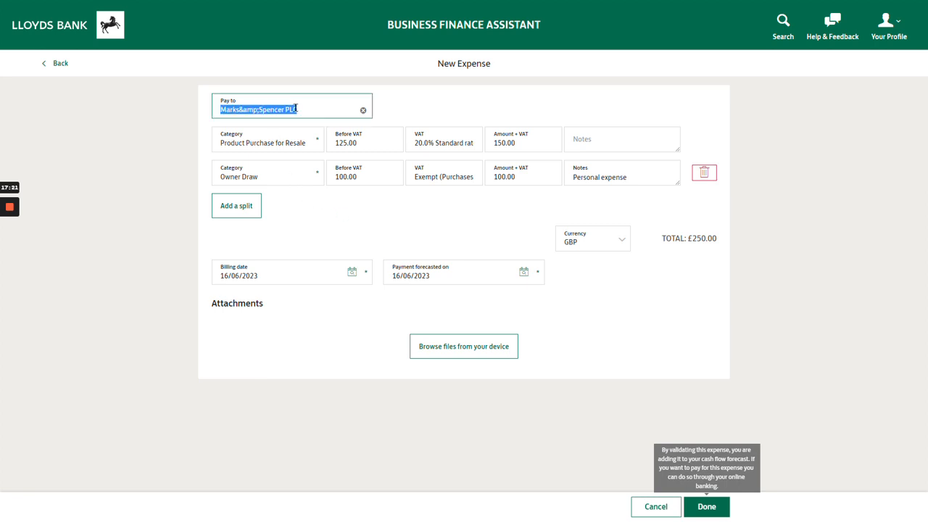
text(mark)
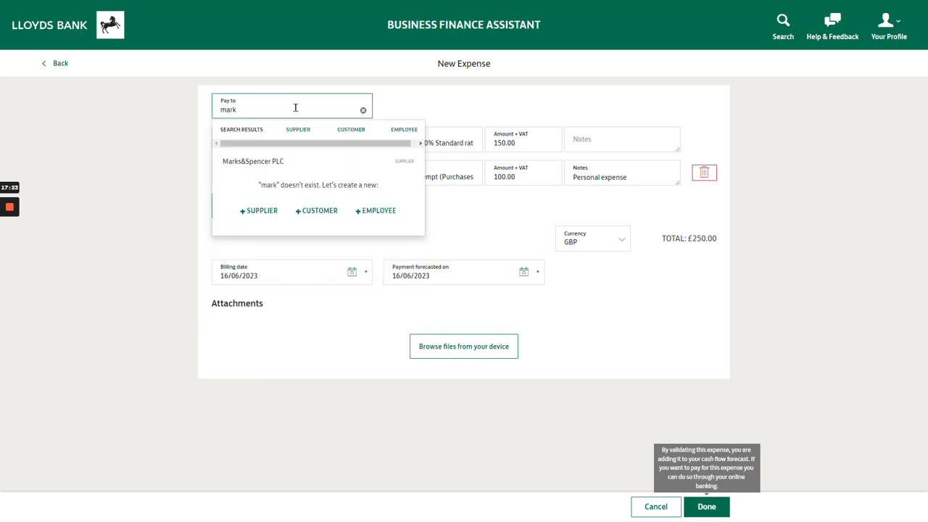
click(275, 163)
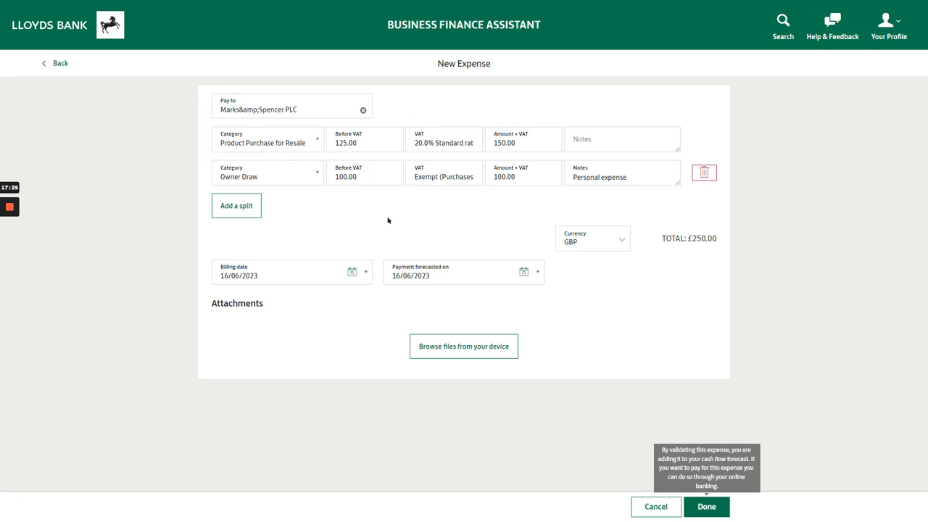
click(337, 276)
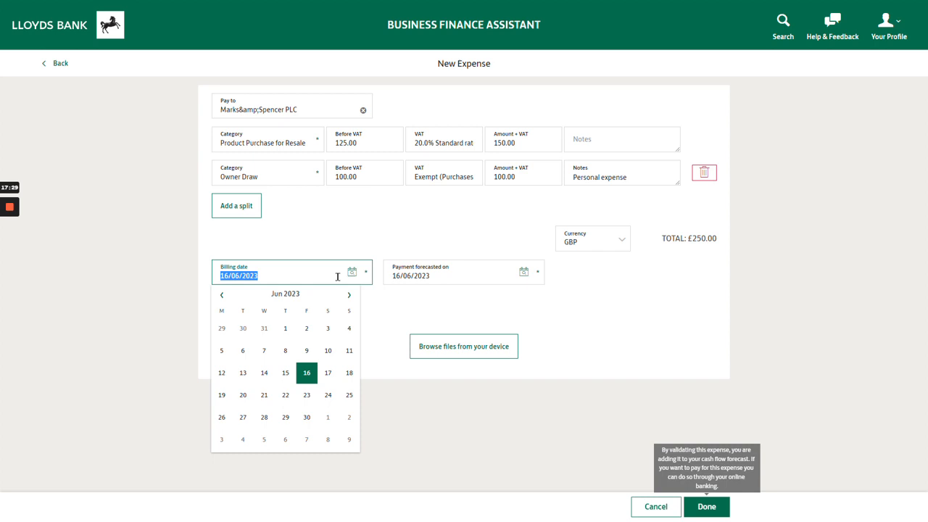
click(437, 242)
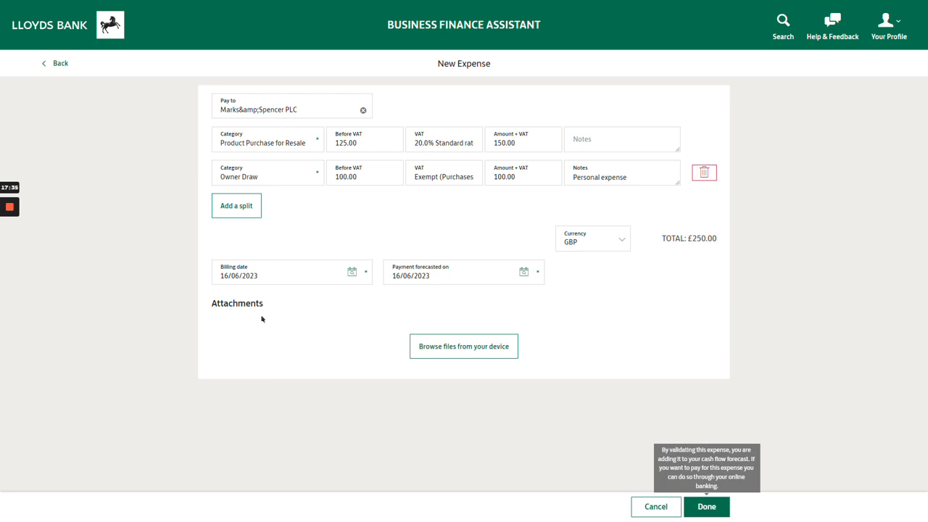
- Attach the M&S 15 May £250 receipt from the May 2023 folder and save the new expense
click(462, 352)
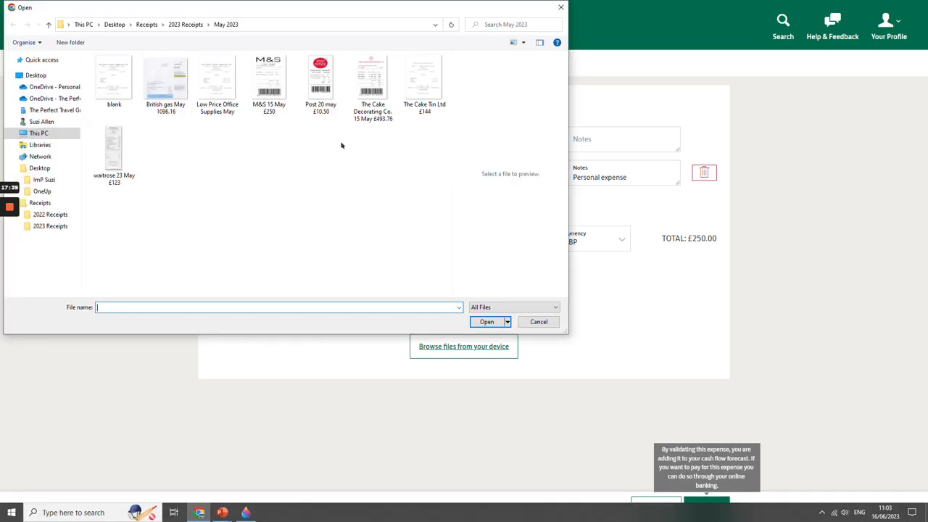
double_click(263, 90)
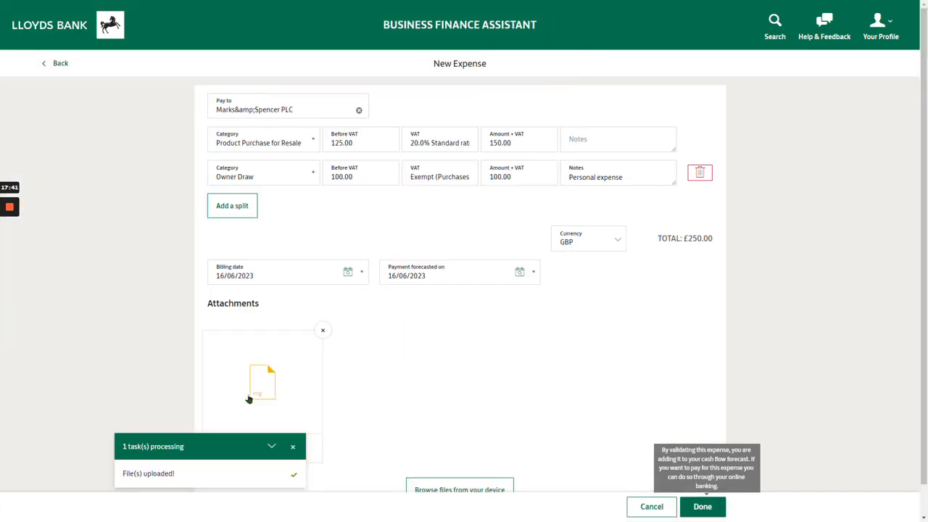
click(702, 506)
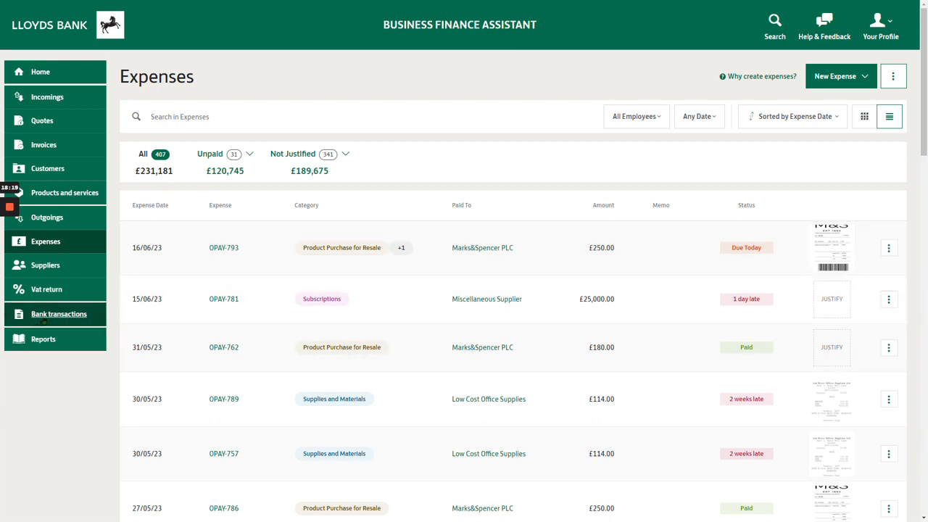
- Go to the bank accounts and begin connecting a new account whose statements are uploaded manually
click(59, 316)
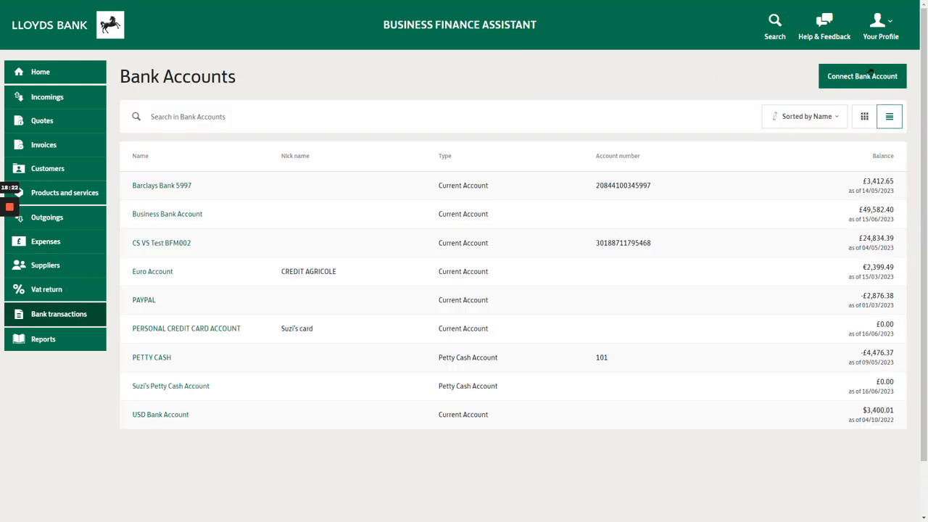
click(868, 76)
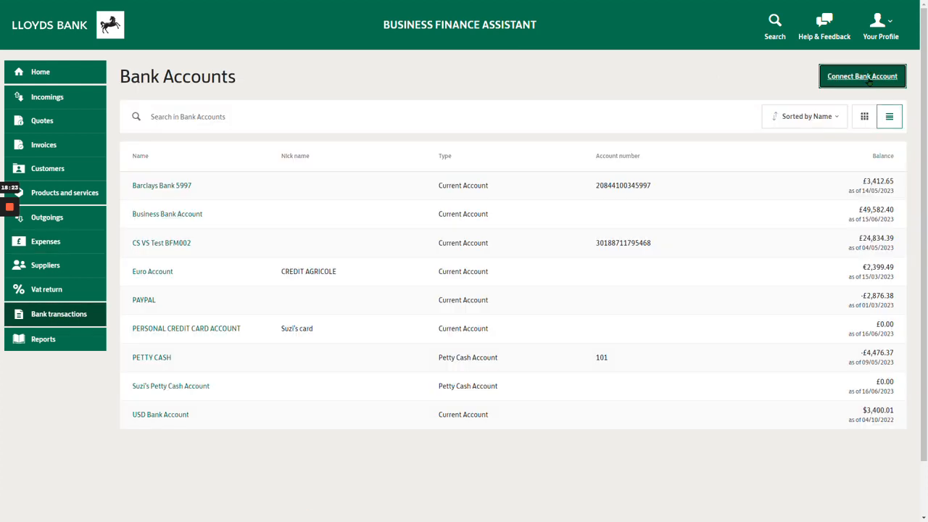
click(465, 228)
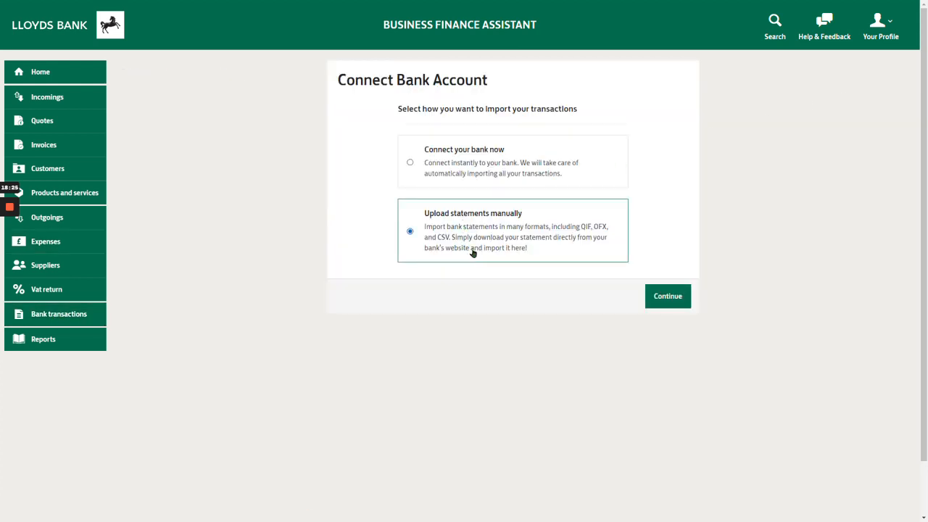
click(670, 304)
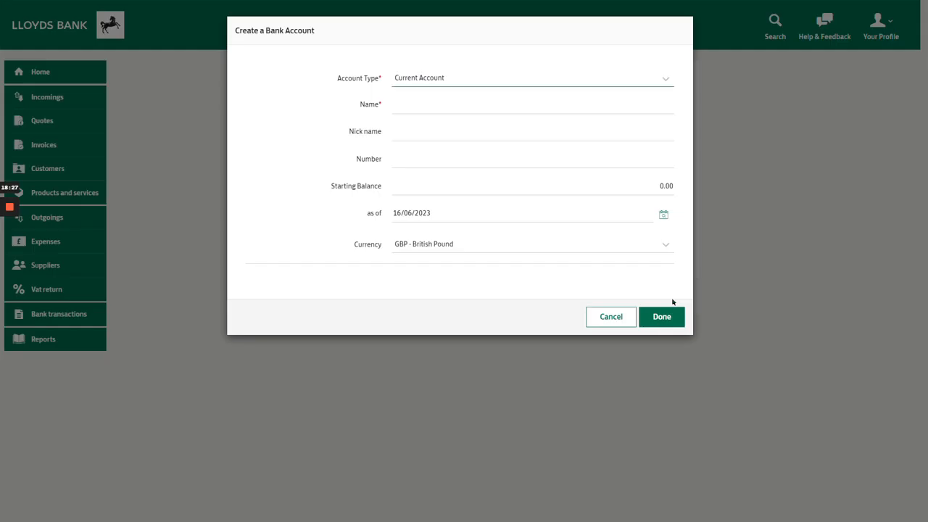
- Create a Petty Cash Account named PERSONAL CREDIT CARD ACCOUNT, with a nickname identifying the cardholder
click(443, 83)
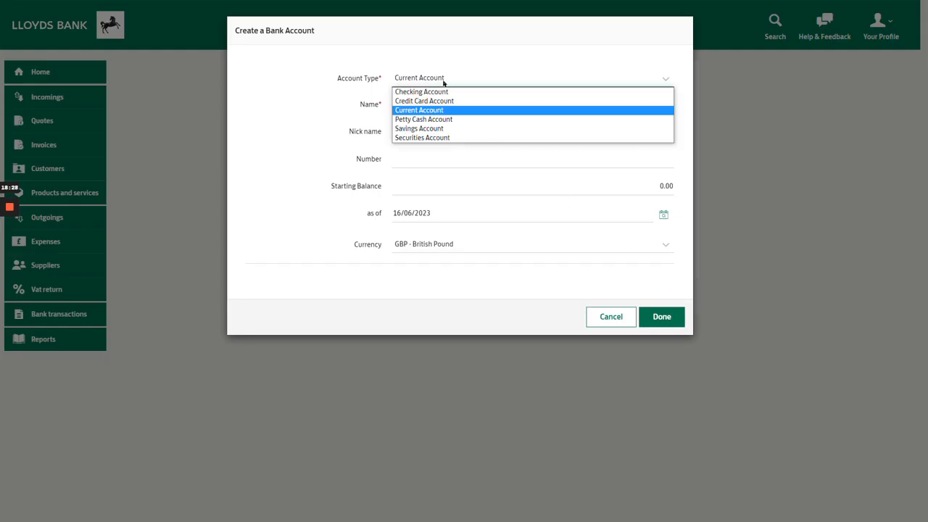
click(432, 119)
click(420, 102)
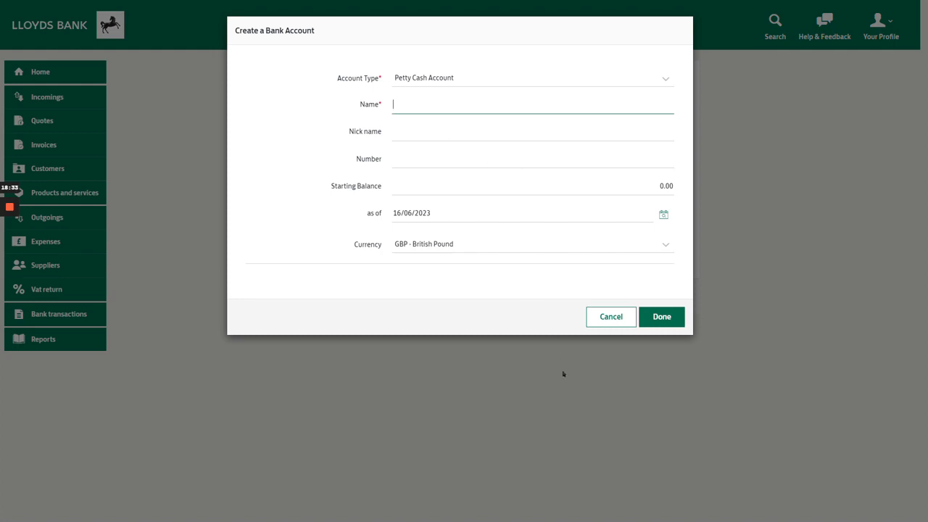
text(PERSONAL CREDIT CARD ACCOUNT)
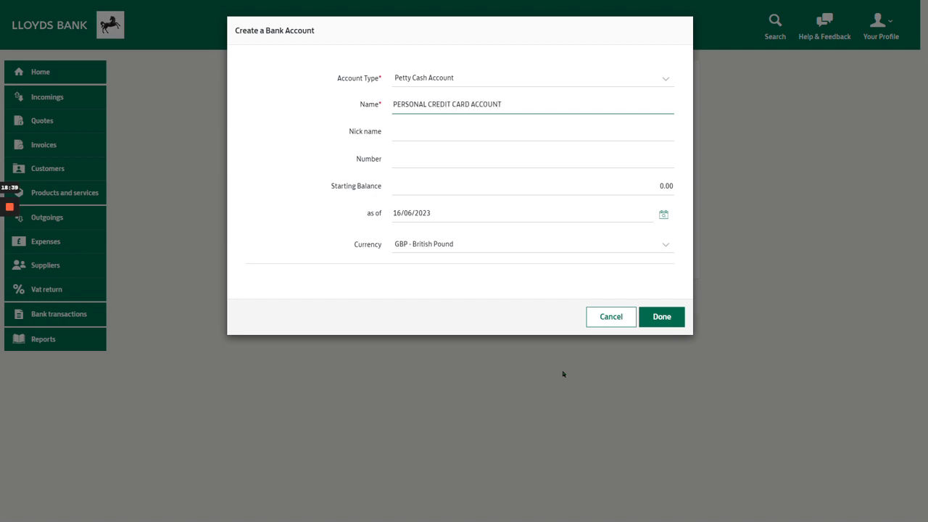
click(412, 139)
text(Suzi's Card)
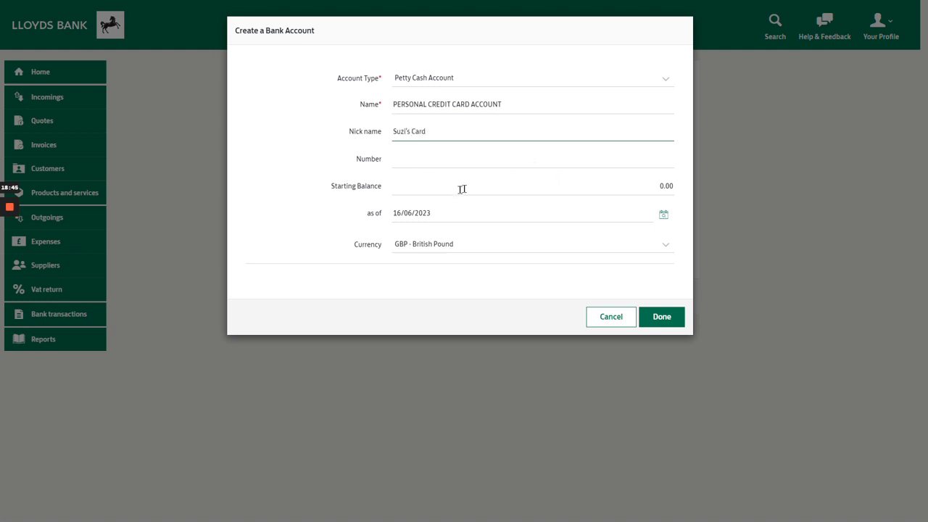
click(663, 317)
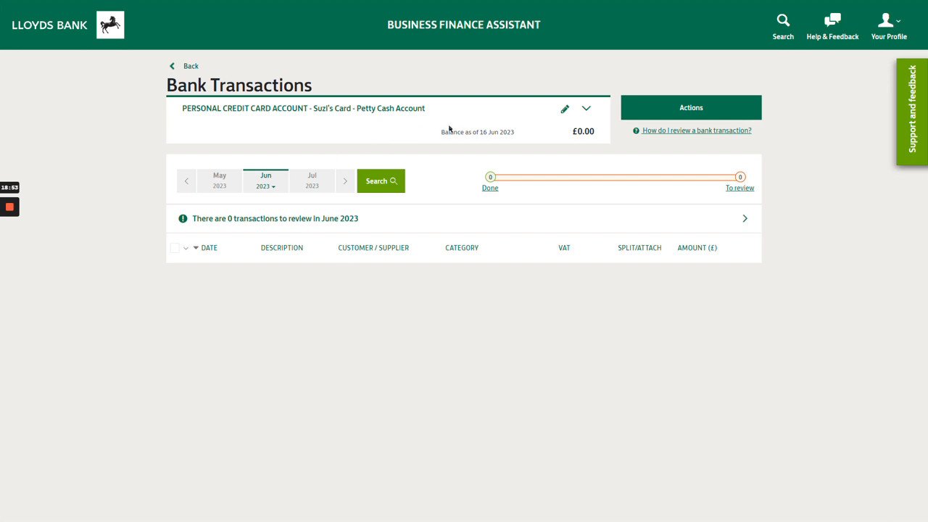
- Add a manual transaction to the new account dated 16/06/2023, with description M&S and amount -250
click(706, 112)
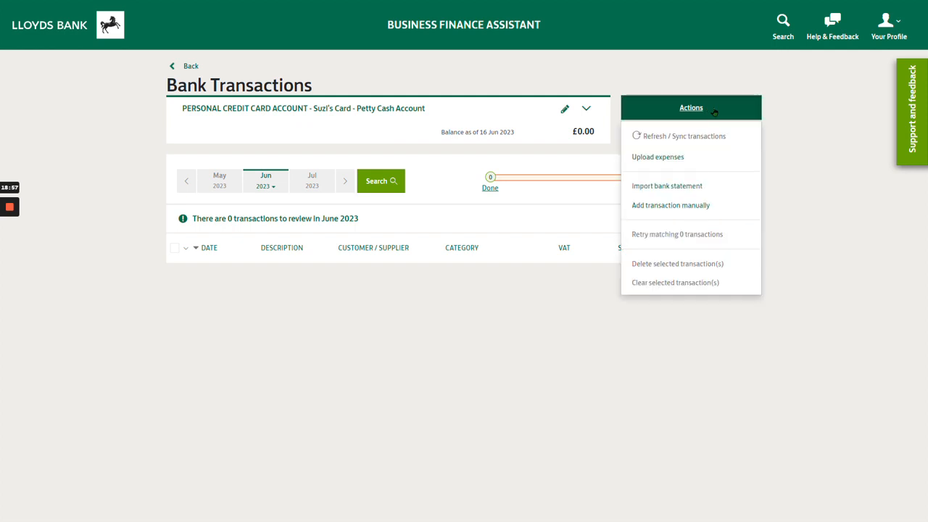
click(697, 205)
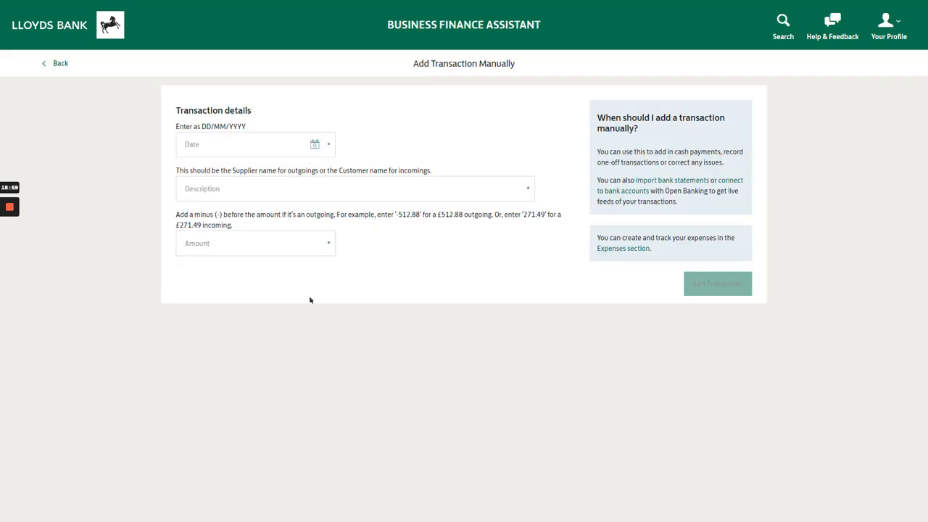
click(227, 241)
text(-250)
click(235, 199)
text(M)
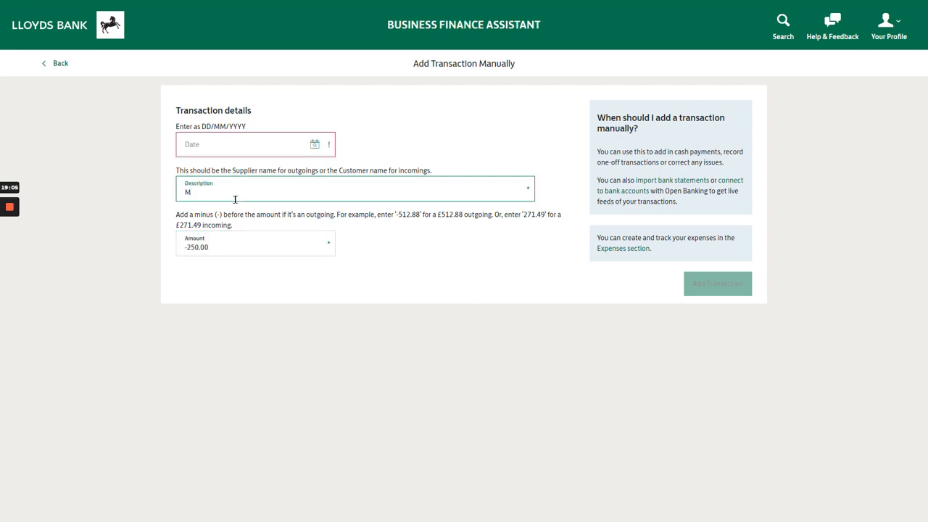
text(&S)
click(239, 156)
click(270, 245)
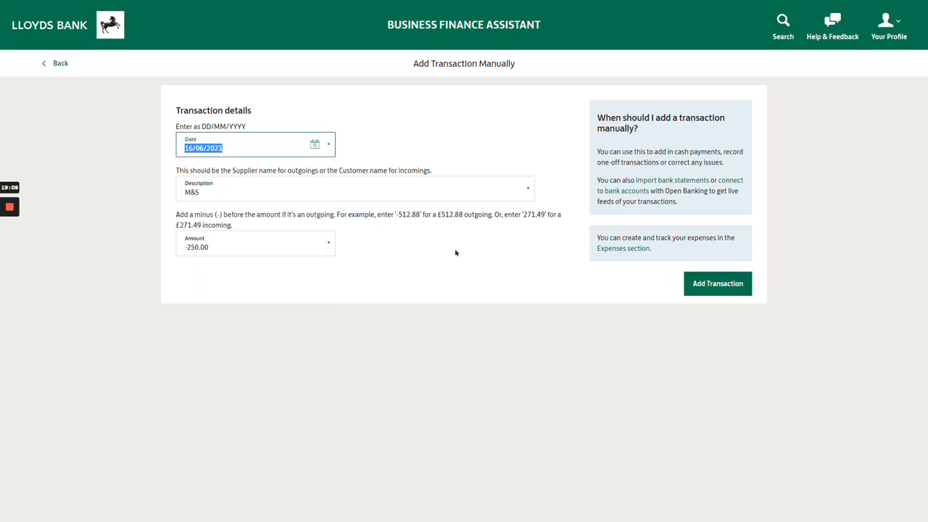
click(723, 286)
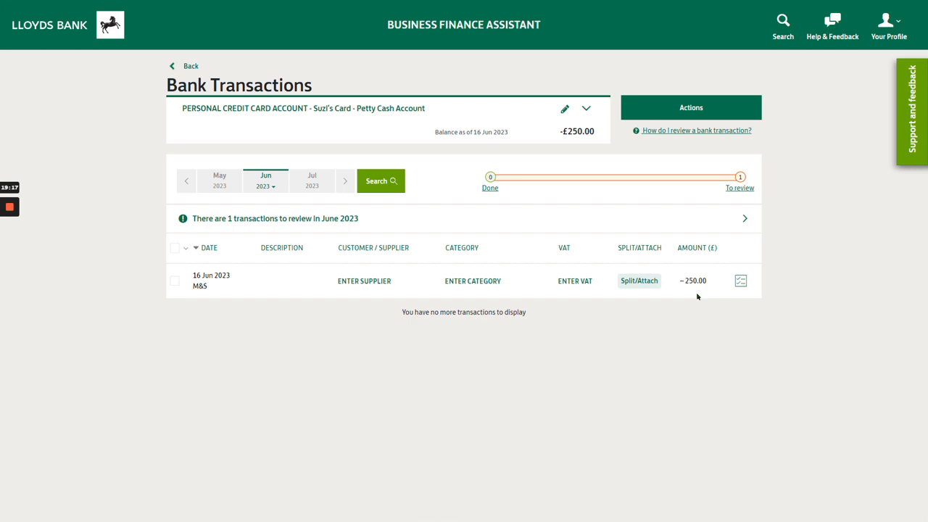
- Retry matching the M&S transaction, inspect its matched split expense and receipt, and complete the transaction's review
click(707, 113)
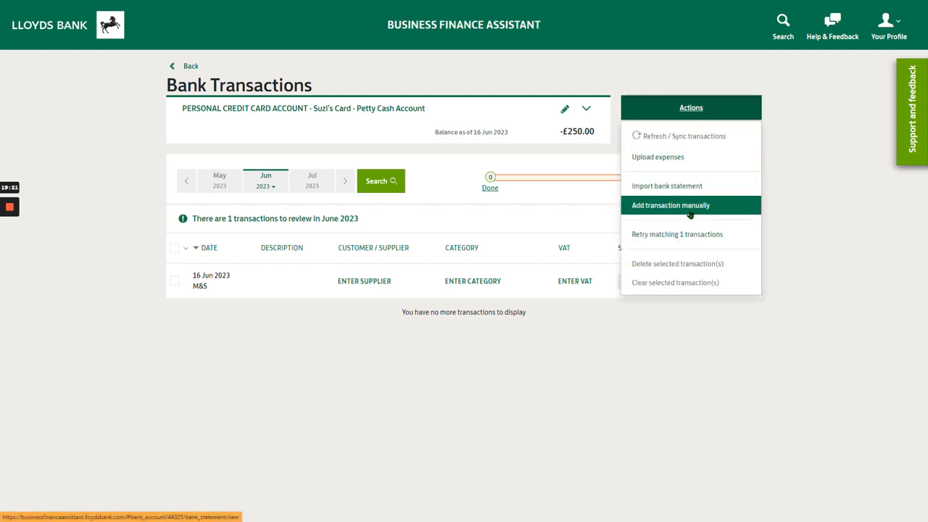
click(677, 237)
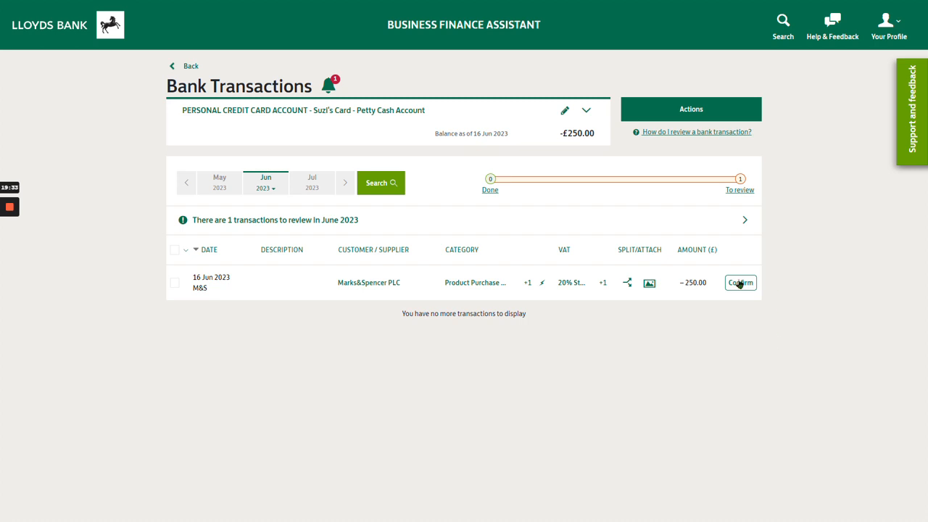
click(700, 295)
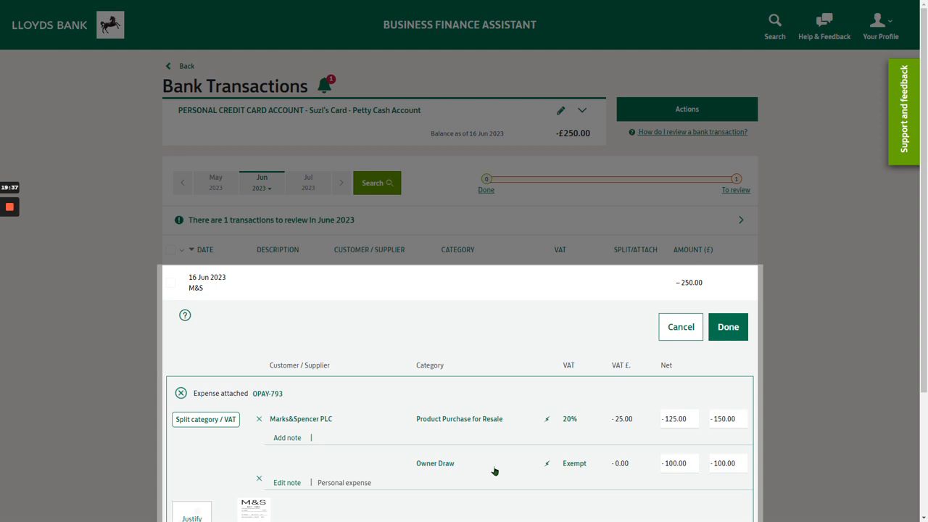
scroll(541, 464, down, 3)
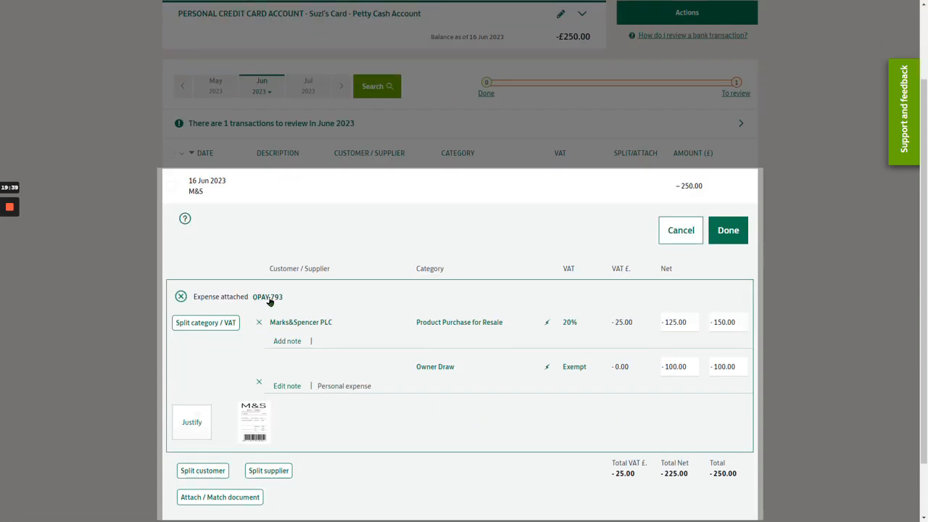
click(268, 297)
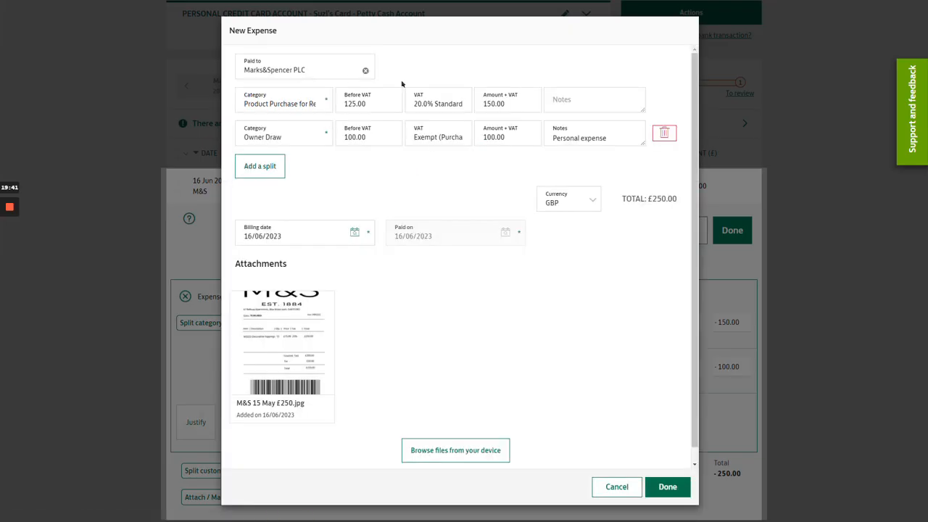
click(613, 493)
click(728, 232)
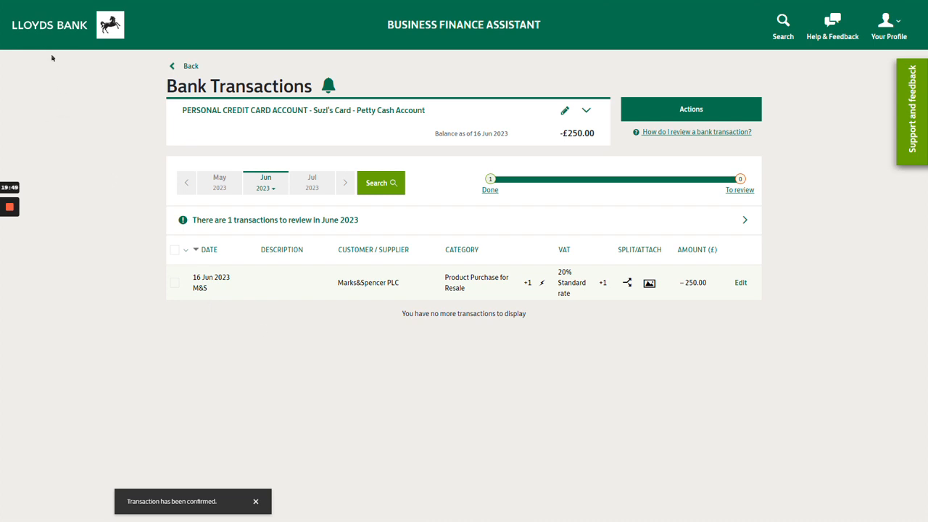
- Check the payment status of the new Marks&Spencer PLC expense in the expenses list
click(48, 27)
click(55, 239)
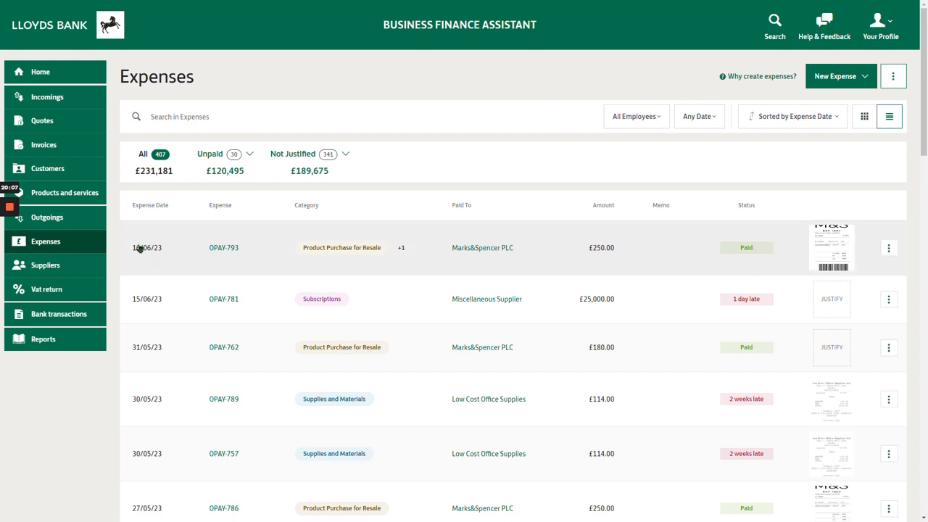
click(66, 319)
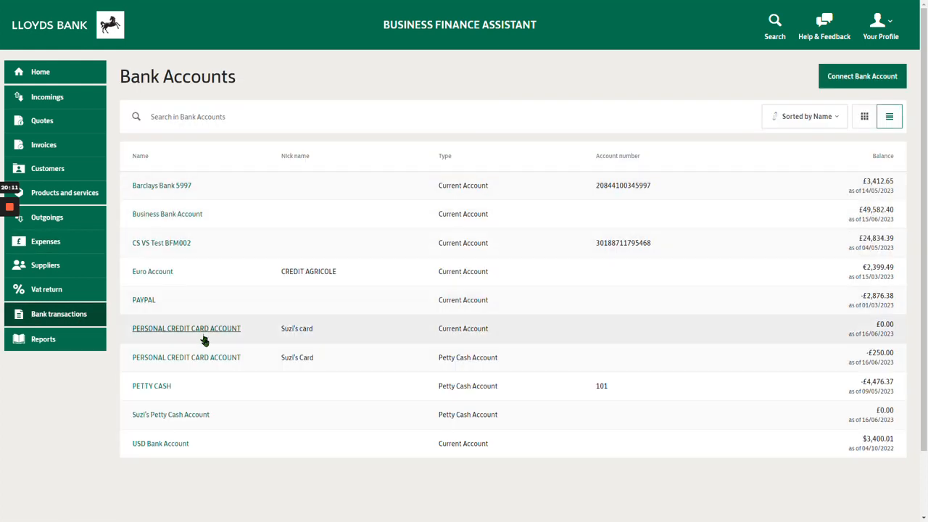
click(456, 328)
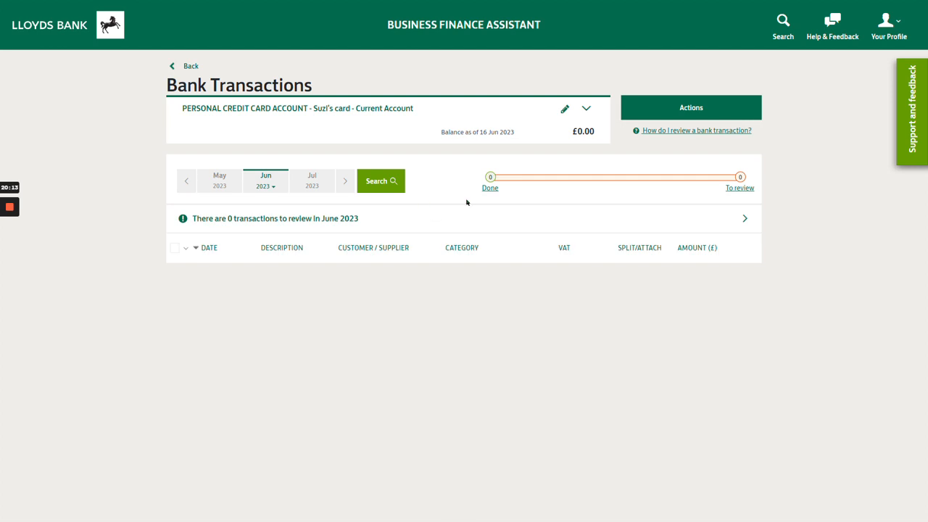
click(689, 108)
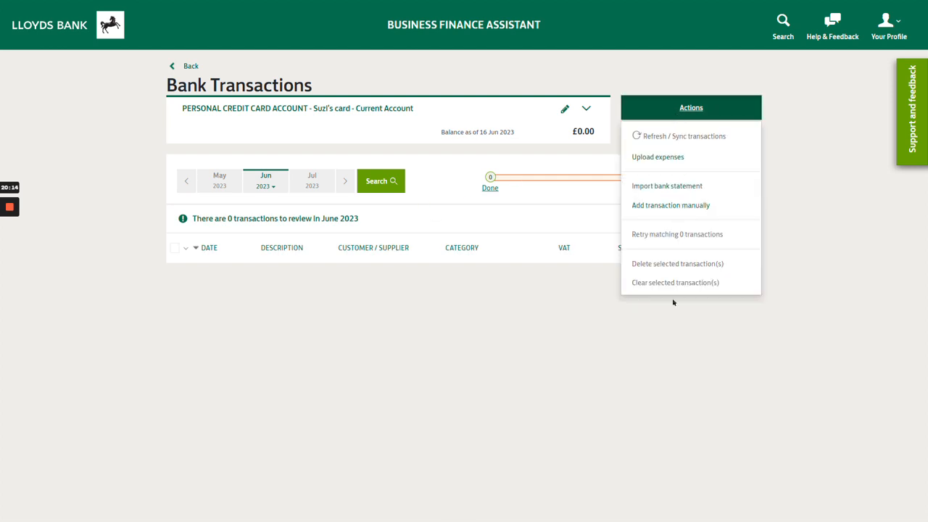
click(668, 207)
click(224, 249)
text(-)
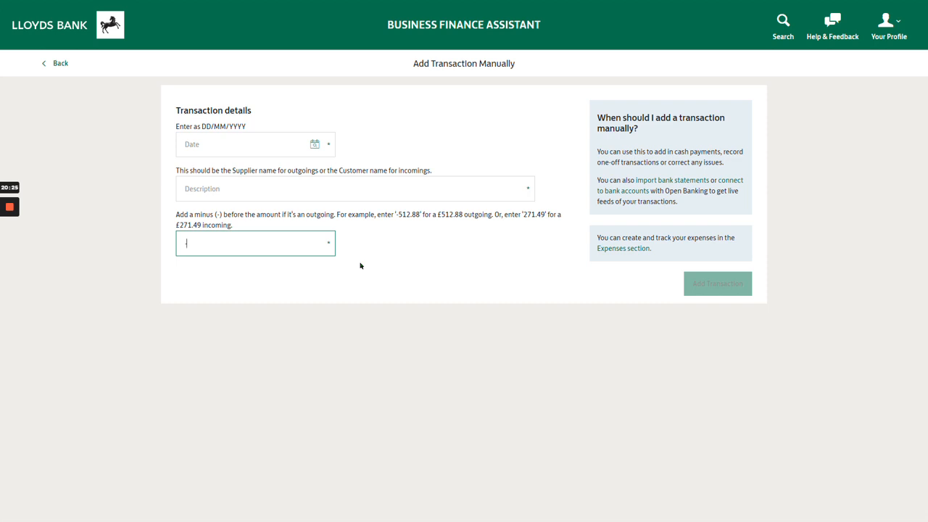
click(46, 29)
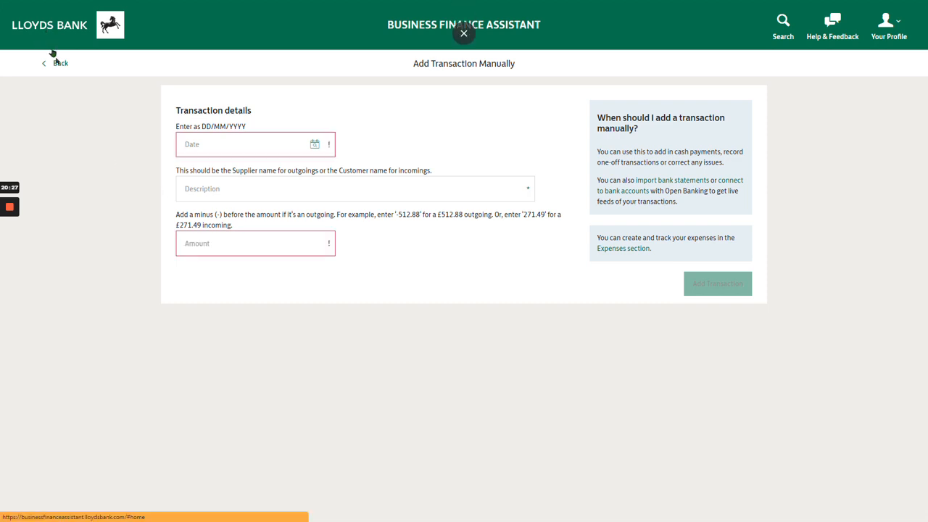
click(54, 58)
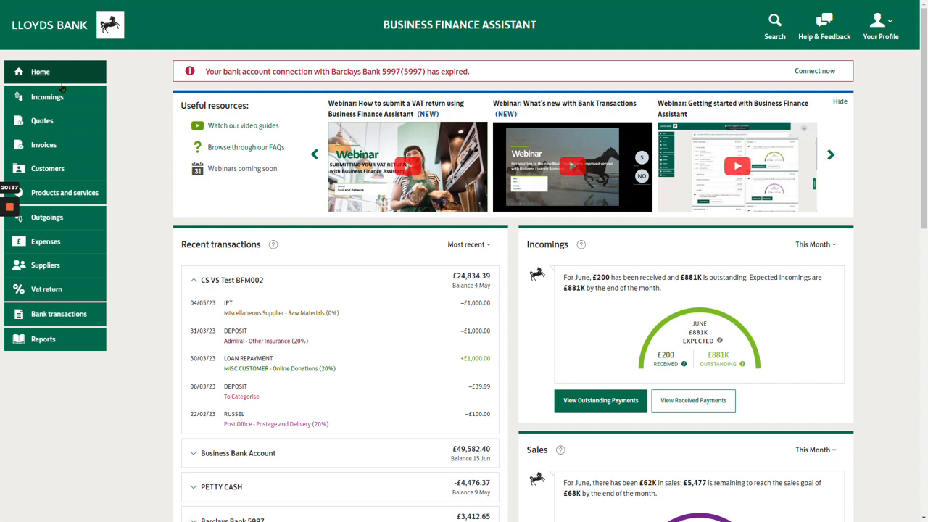
- Open the bank transactions of the PERSONAL CREDIT CARD ACCOUNT that is a Petty Cash Account
scroll(276, 366, down, 2)
click(270, 359)
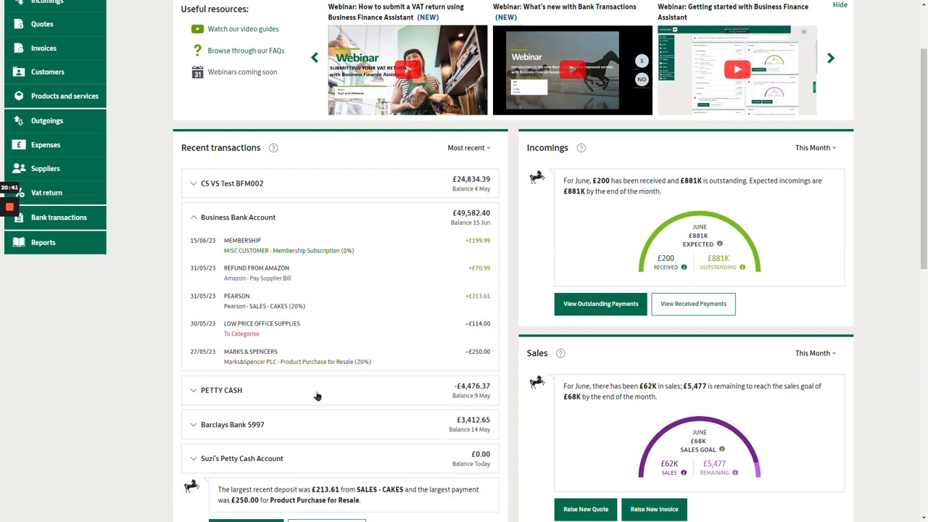
scroll(317, 396, down, 3)
click(245, 384)
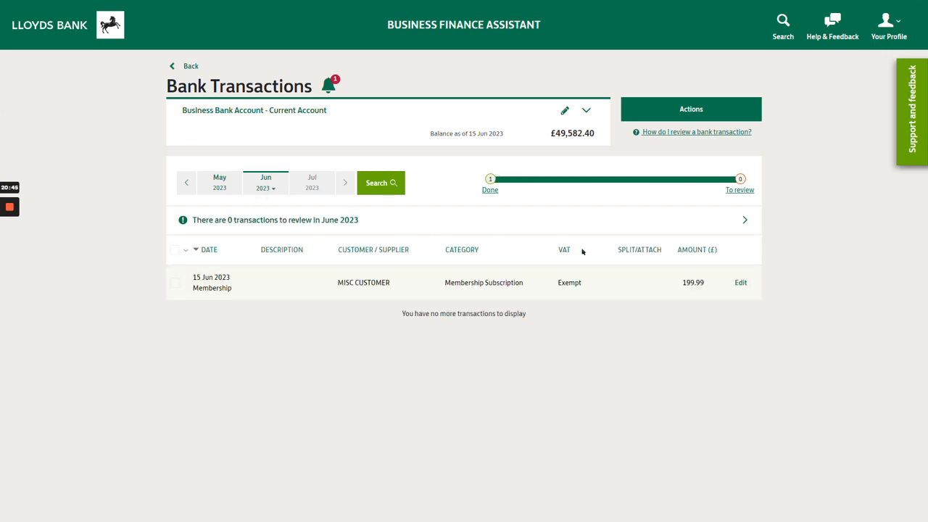
click(587, 111)
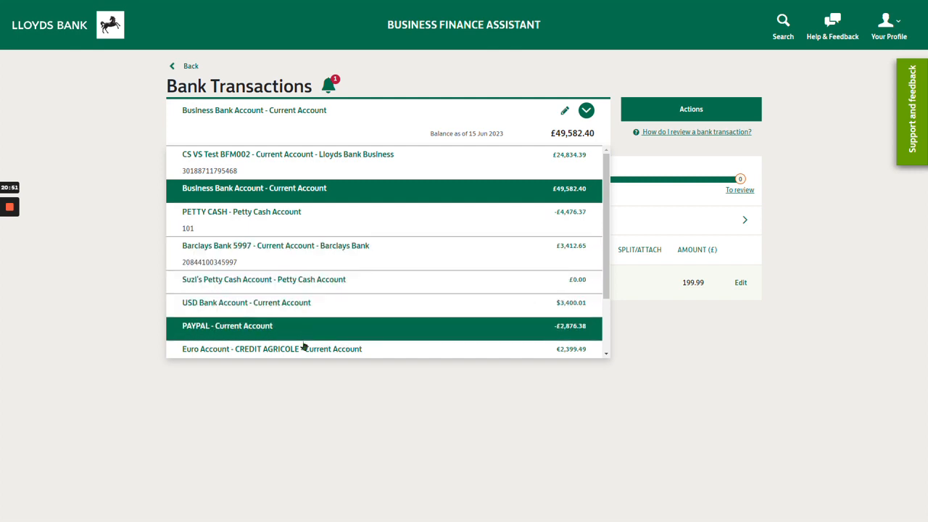
scroll(333, 254, down, 1)
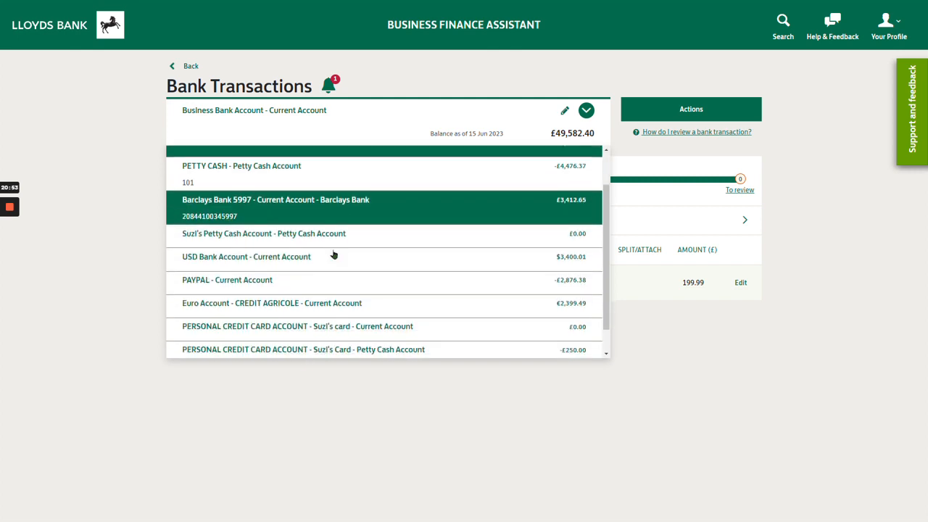
click(296, 348)
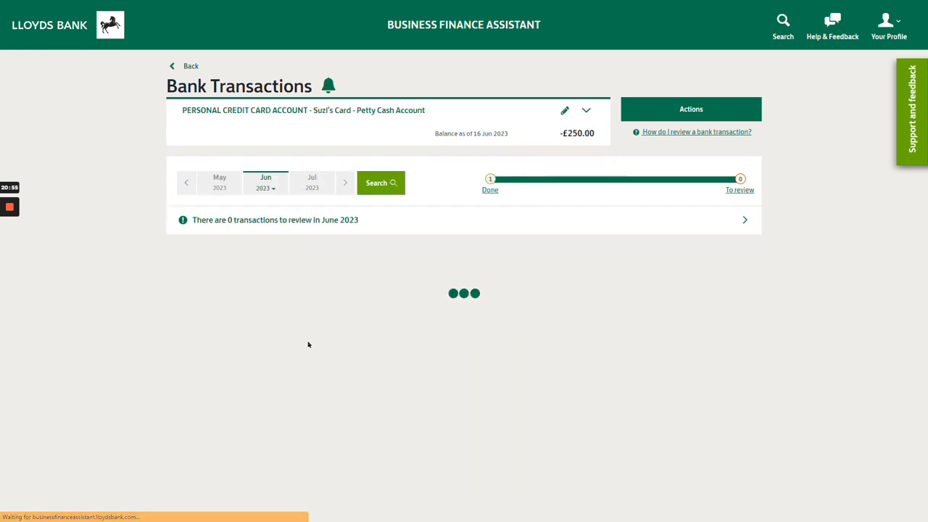
- Make the confirmed 16 June M&S transaction editable and clear its matched details
click(739, 288)
click(174, 282)
click(705, 110)
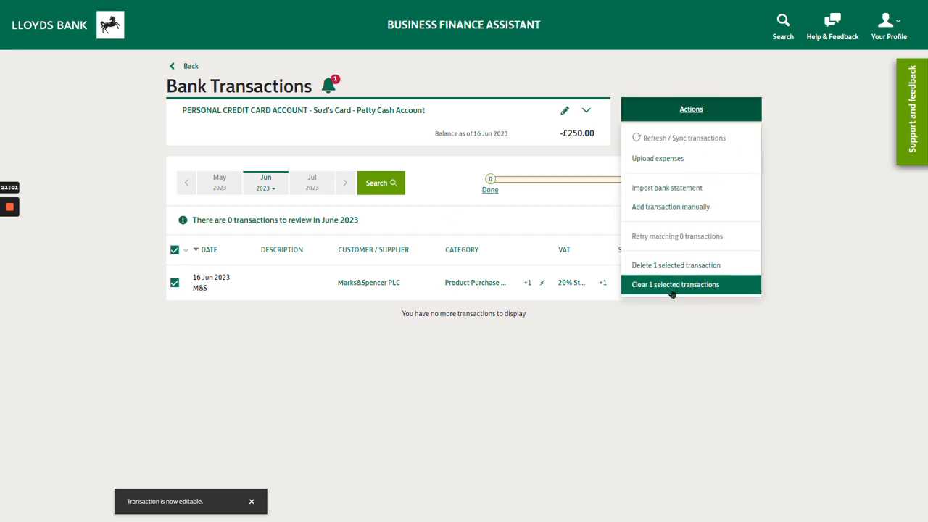
click(685, 283)
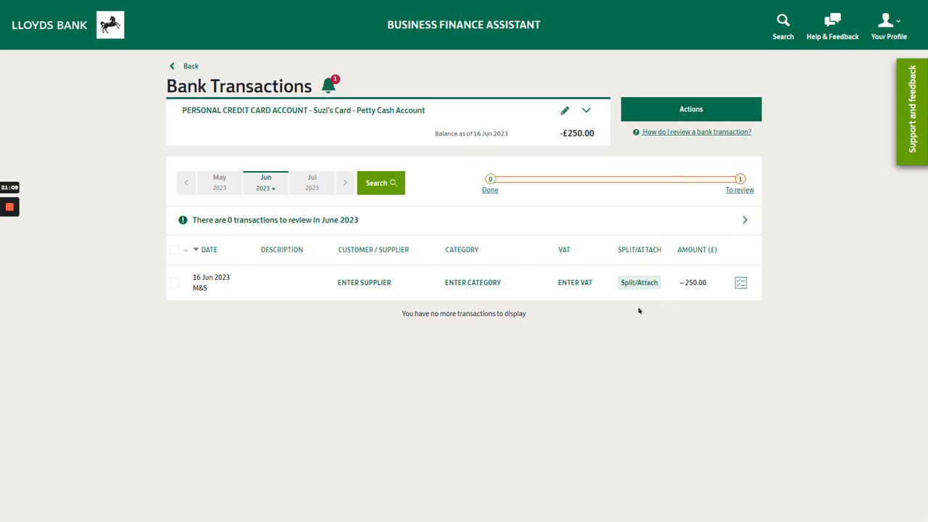
- Manually match the 16 June M&S transaction to the 16/06/23 Marks&Spencer PLC expense of 250.00
click(640, 284)
scroll(587, 364, down, 2)
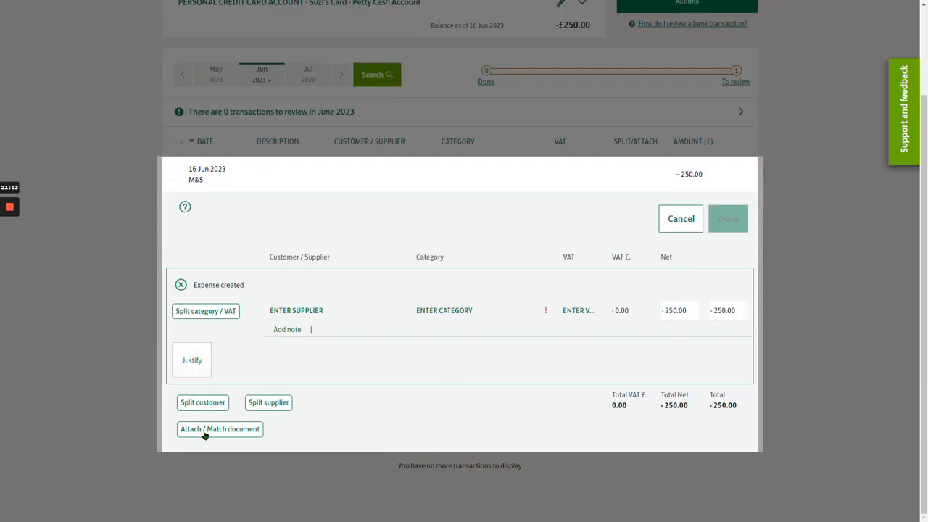
click(204, 434)
click(393, 273)
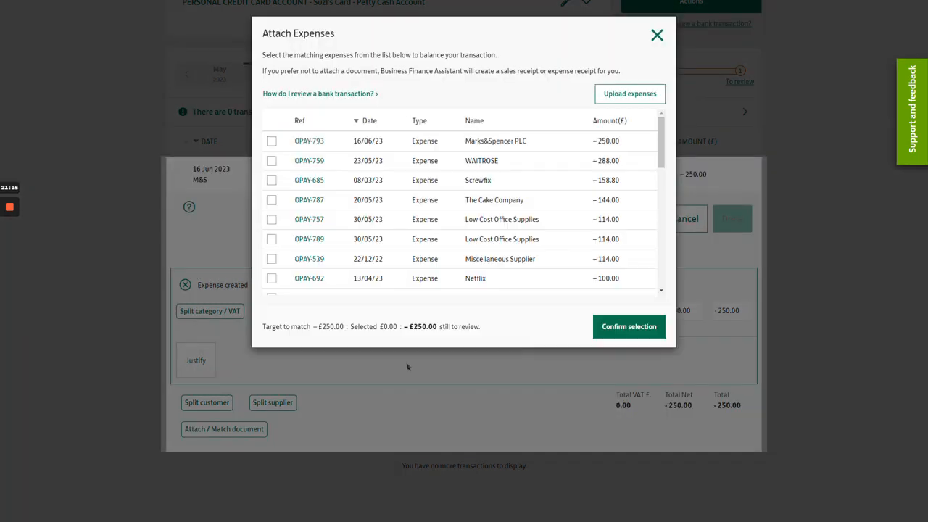
click(271, 141)
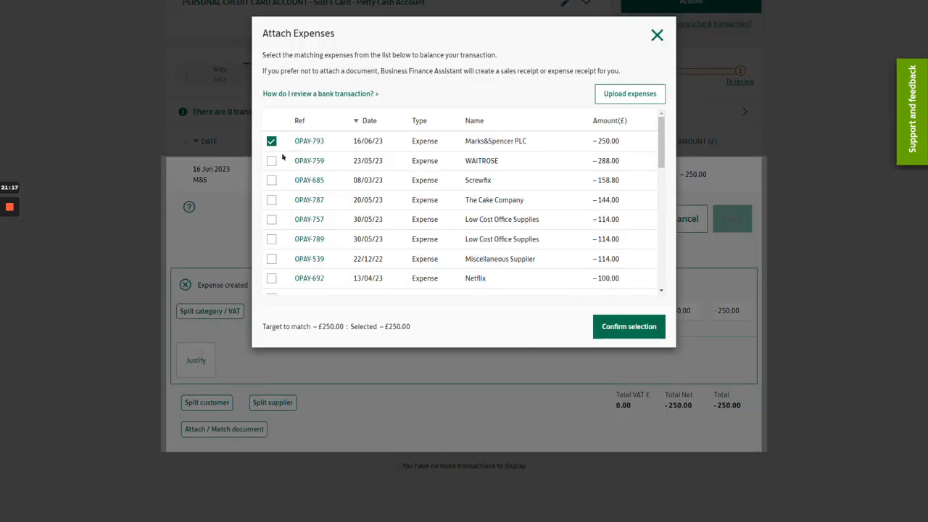
click(630, 326)
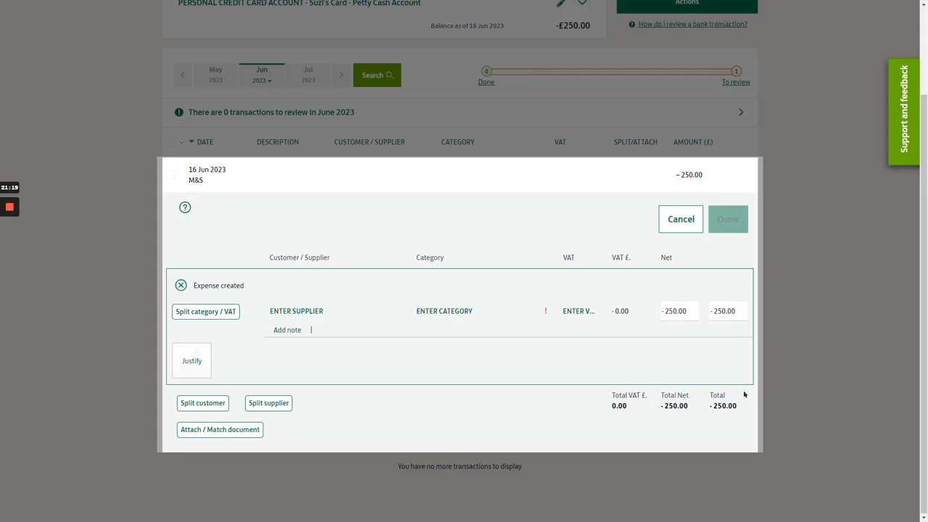
- Save the matched expense on the M&S transaction and confirm the transaction
click(736, 220)
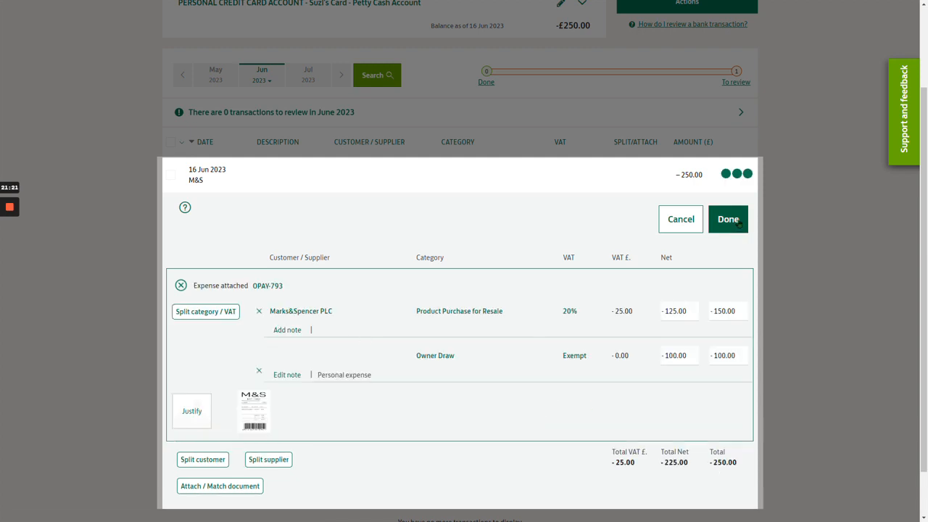
click(736, 282)
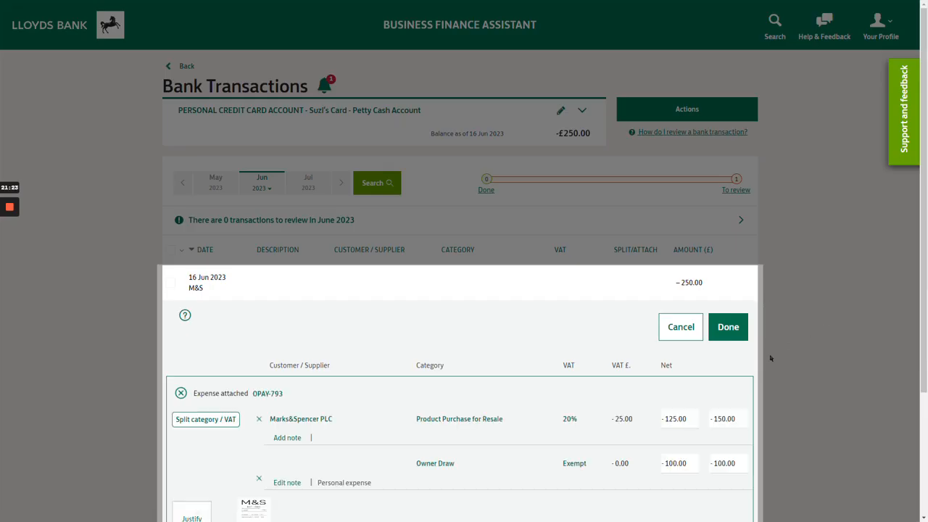
click(727, 327)
click(746, 285)
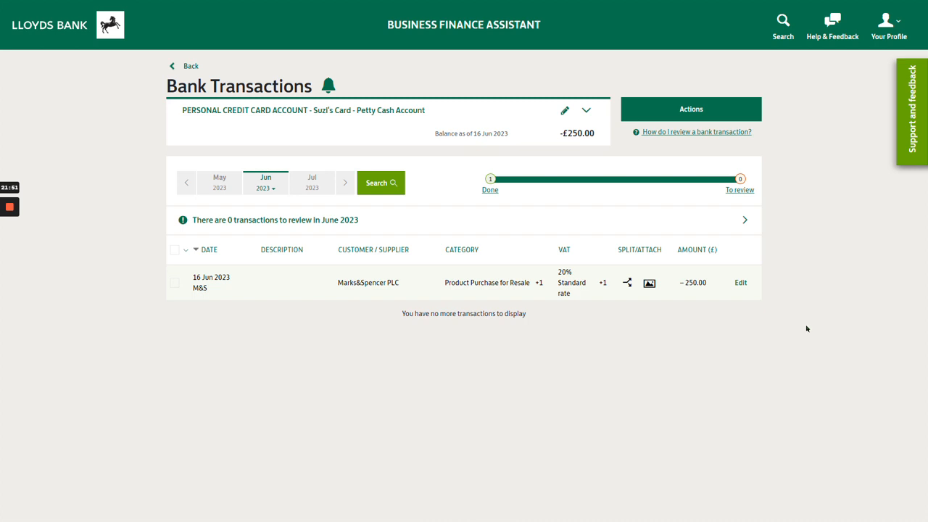
- Go to the Business Bank Account's transactions and show those for May 2023
click(65, 31)
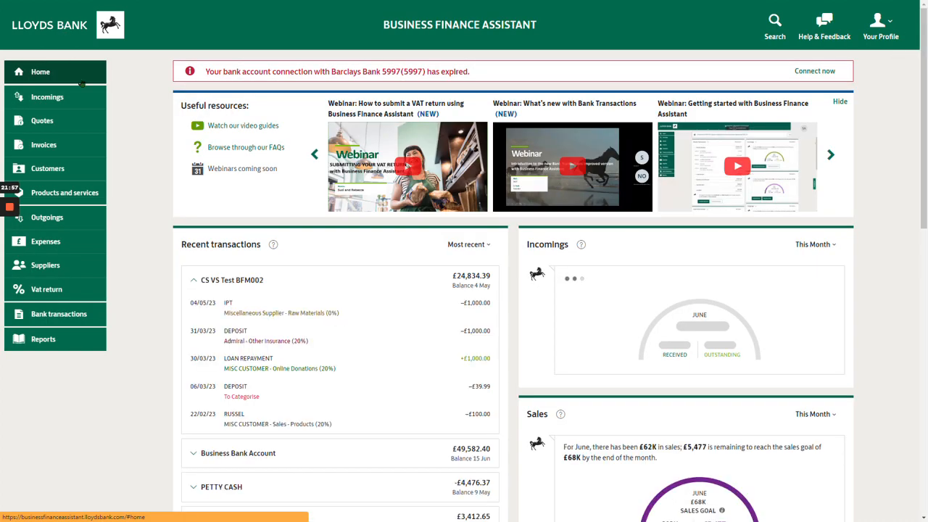
scroll(296, 360, down, 2)
click(257, 312)
click(240, 482)
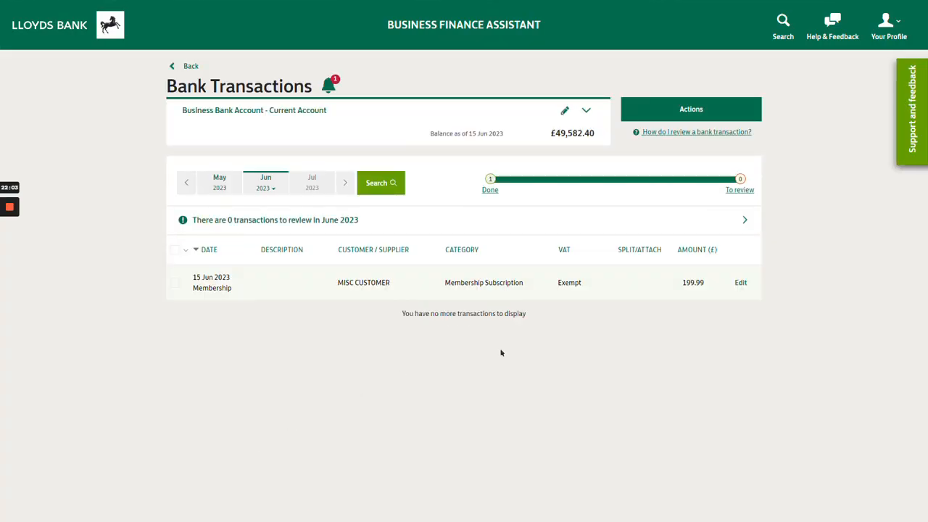
click(217, 185)
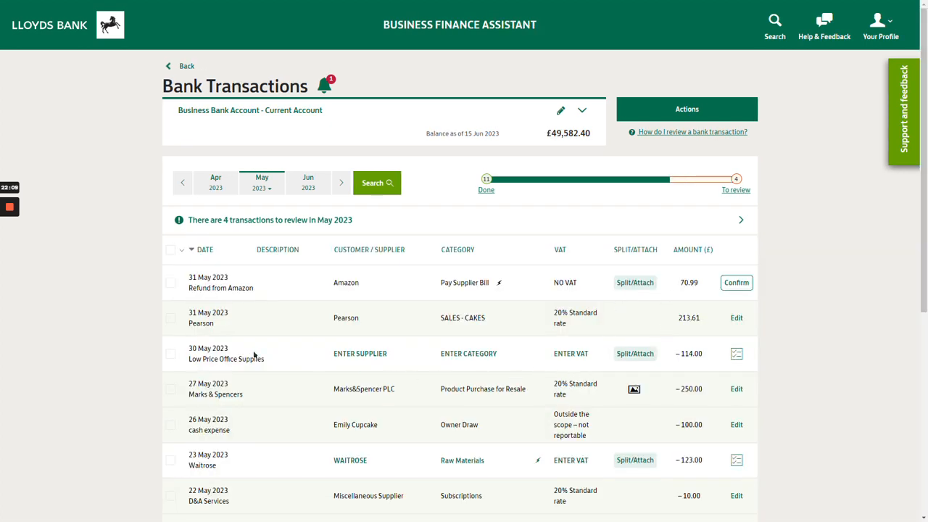
- Attach the Low Price Office Supplies May receipt as evidence for the 30 May Low Price Office Supplies transaction
click(647, 355)
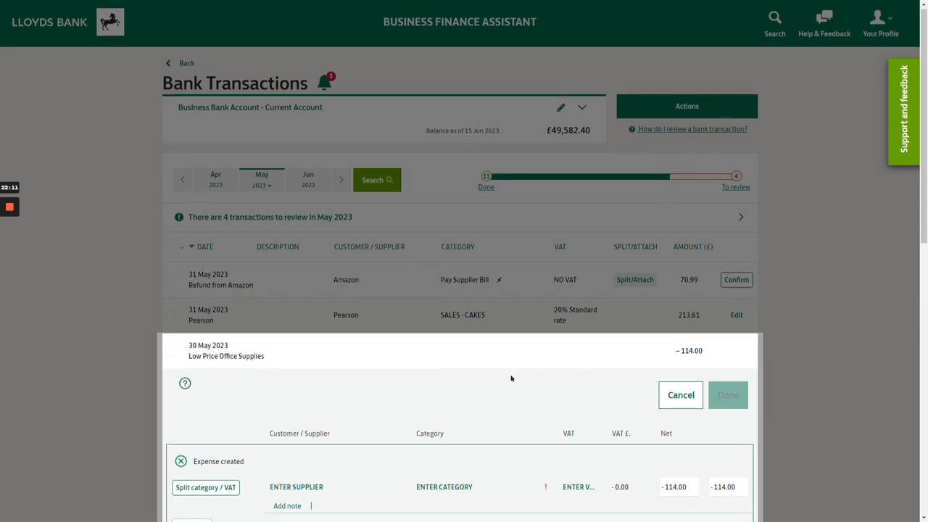
scroll(512, 379, down, 4)
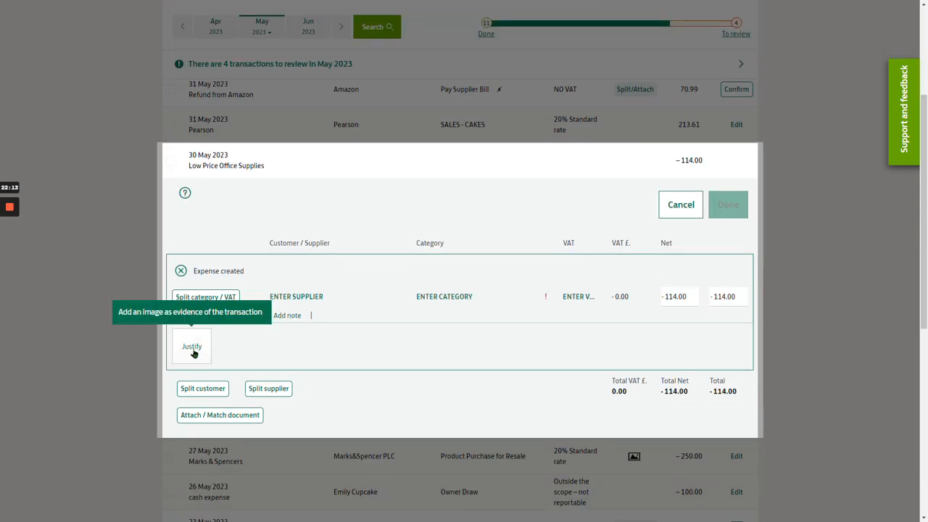
click(193, 353)
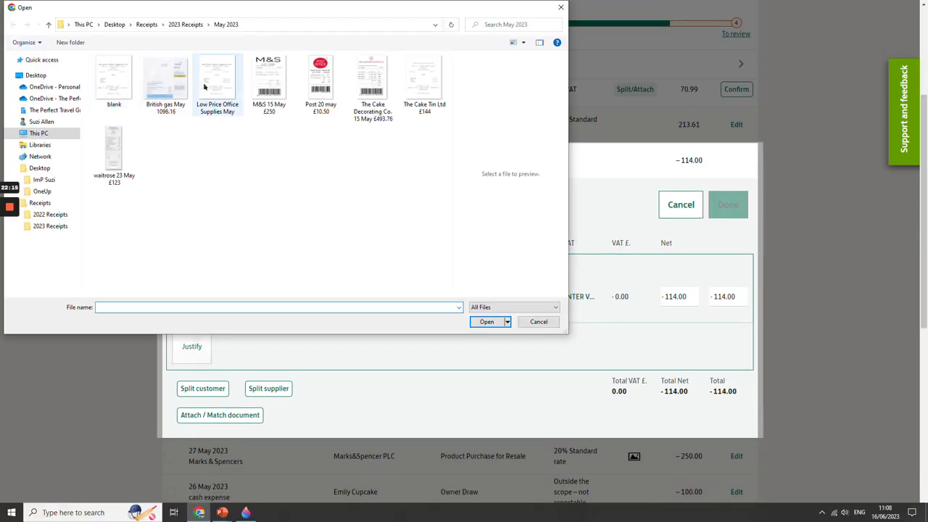
double_click(204, 86)
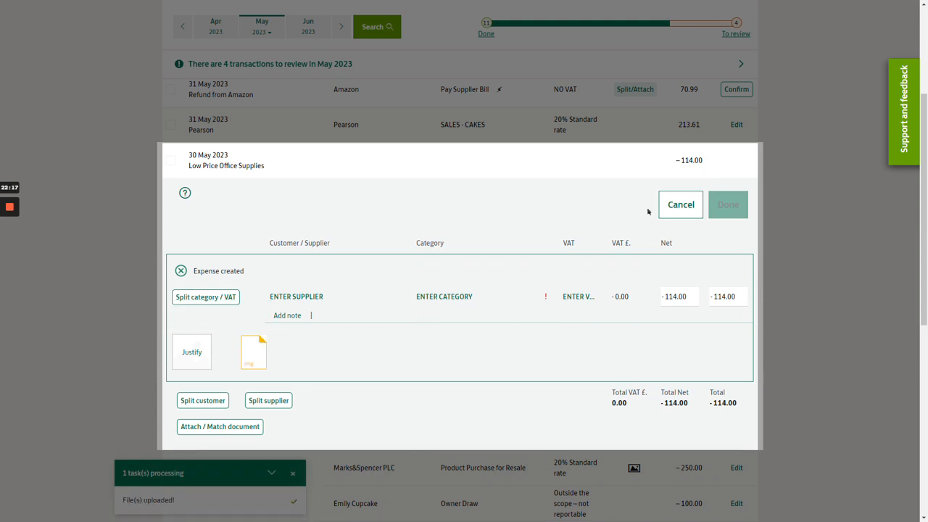
- Assign the 30 May Low Price Office Supplies transaction to supplier Low Cost Office Supplies, category Office Expenses, with 20% VAT
click(304, 297)
text(low)
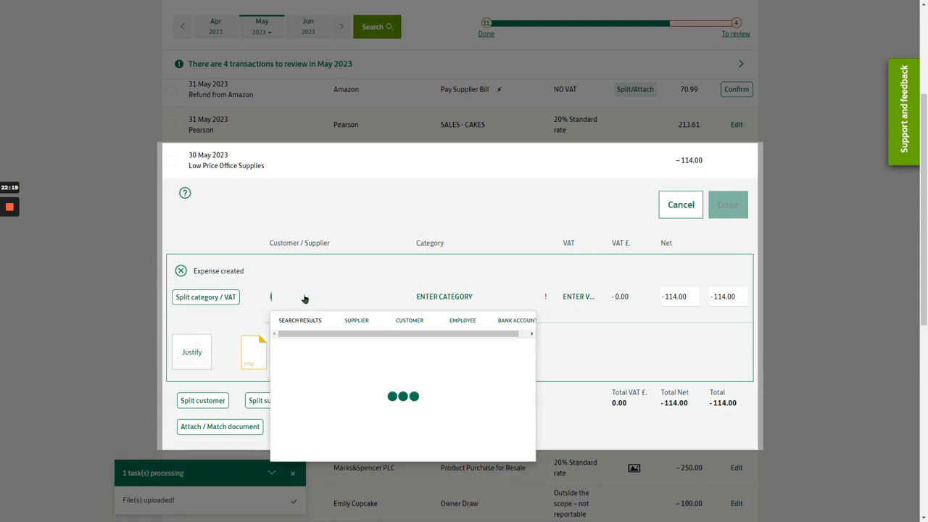
click(326, 352)
click(432, 298)
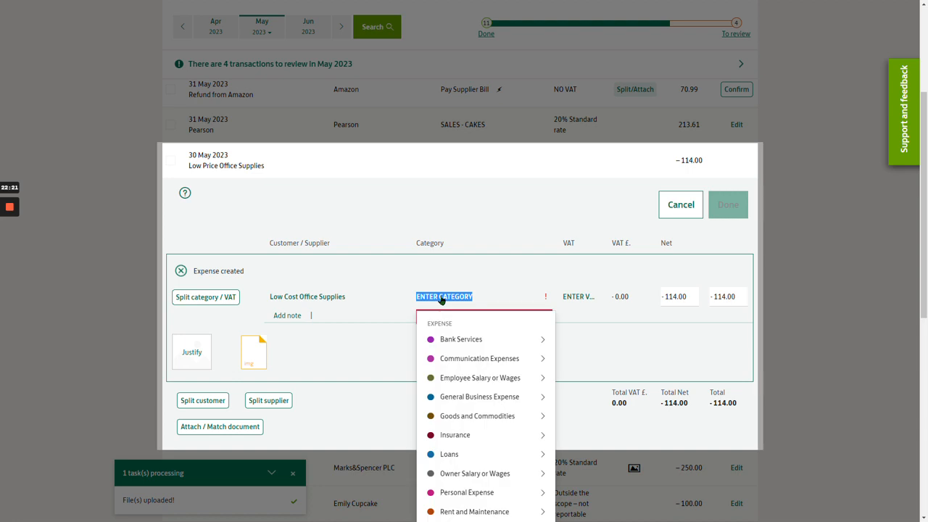
text(off)
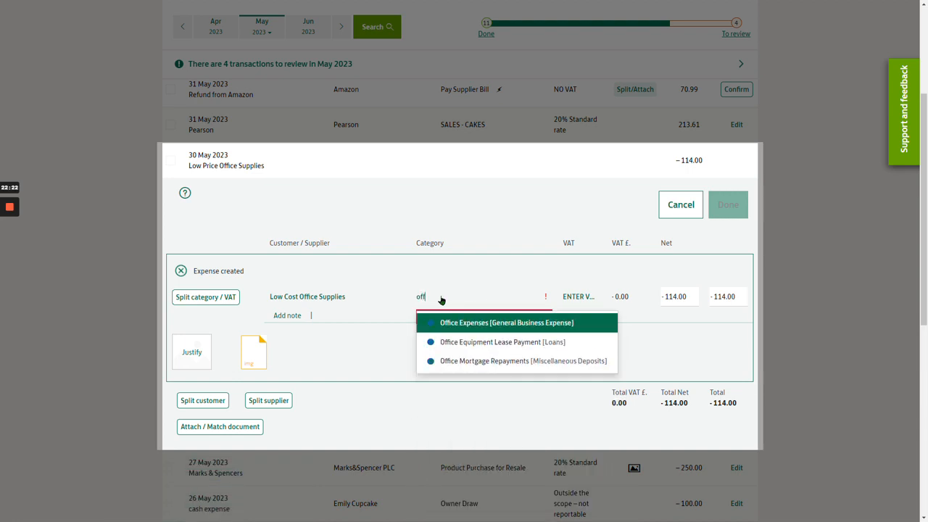
click(493, 328)
click(568, 297)
click(603, 456)
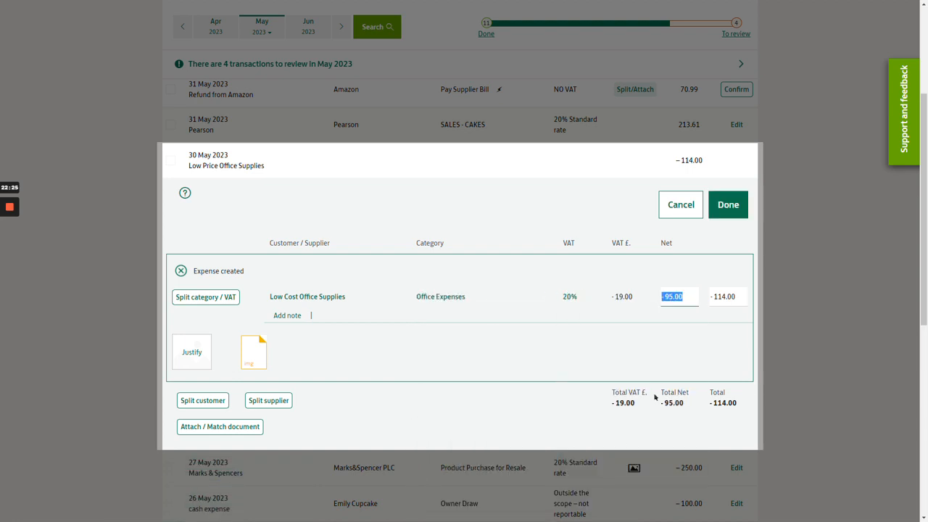
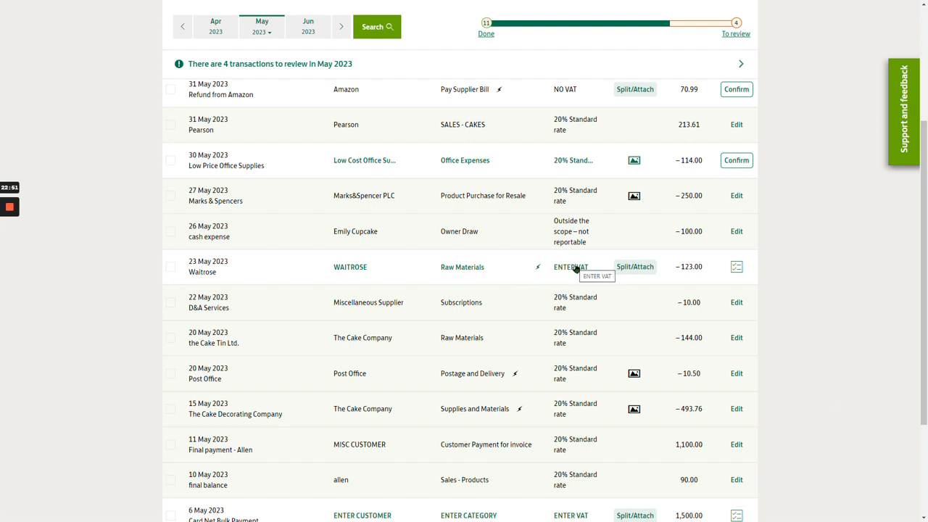
- Set the VAT of the 23 May Waitrose transaction to the 20% standard rate
click(577, 268)
click(609, 428)
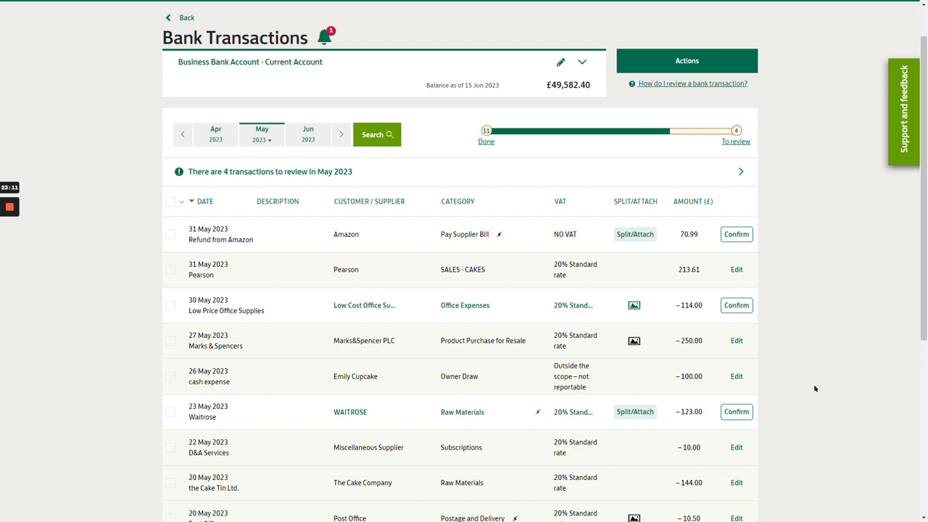
- Clear the assigned supplier, category and VAT from the 31 May Refund from Amazon transaction
scroll(813, 384, up, 2)
click(709, 116)
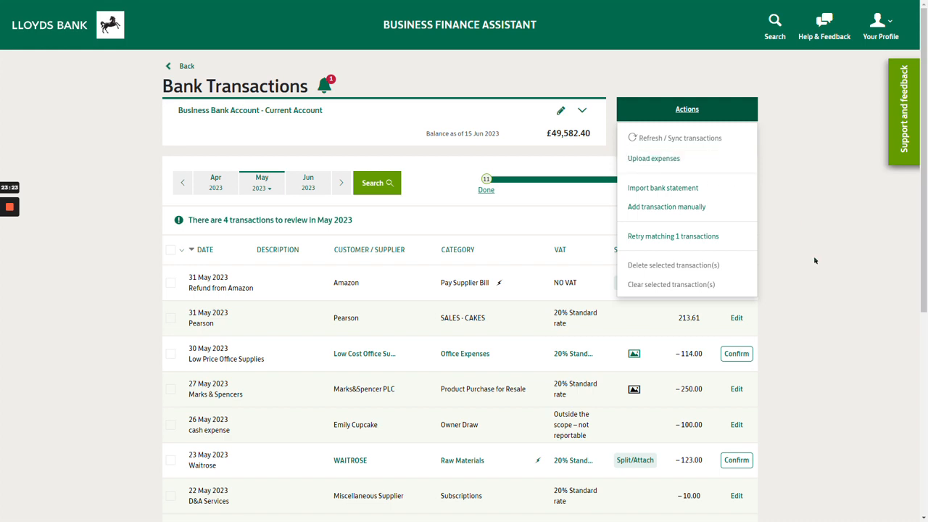
click(822, 277)
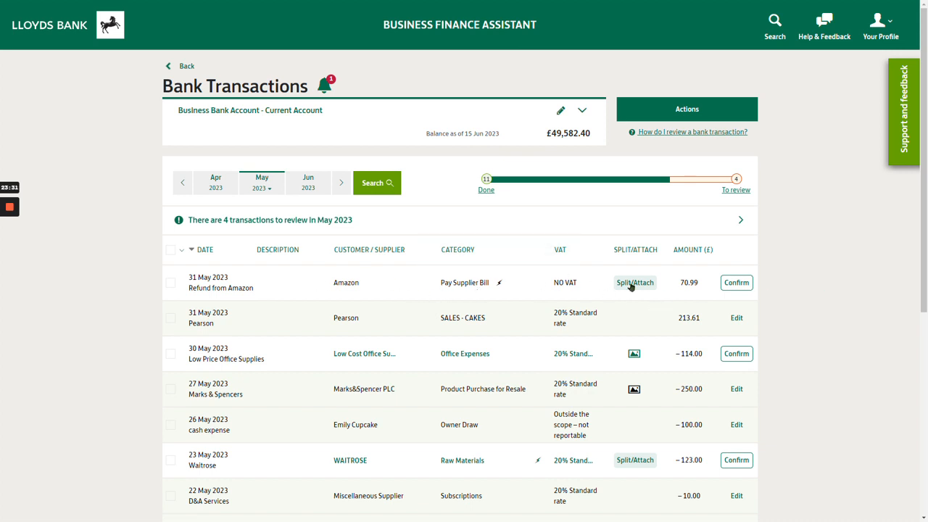
click(174, 285)
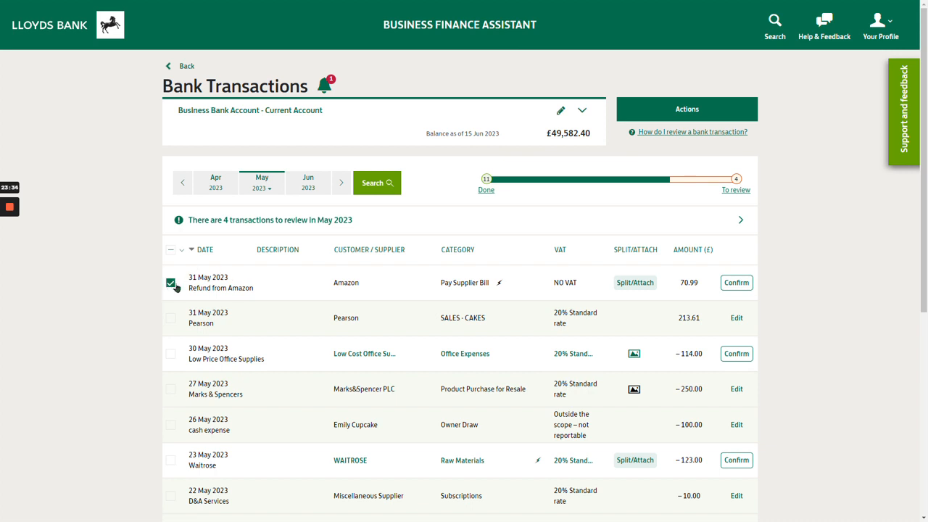
click(706, 116)
click(684, 287)
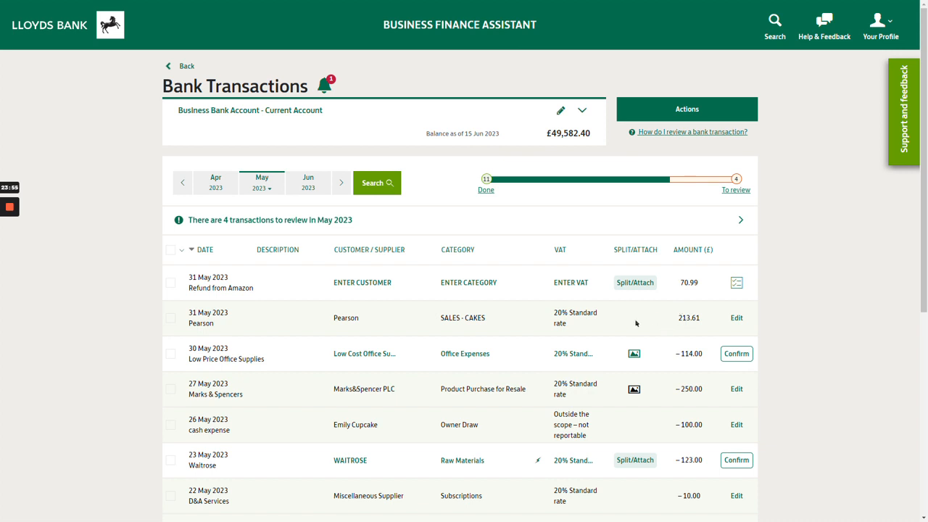
- Start a new supplier credit memo for the supplier Amazon, dated 01/06/2023
click(56, 30)
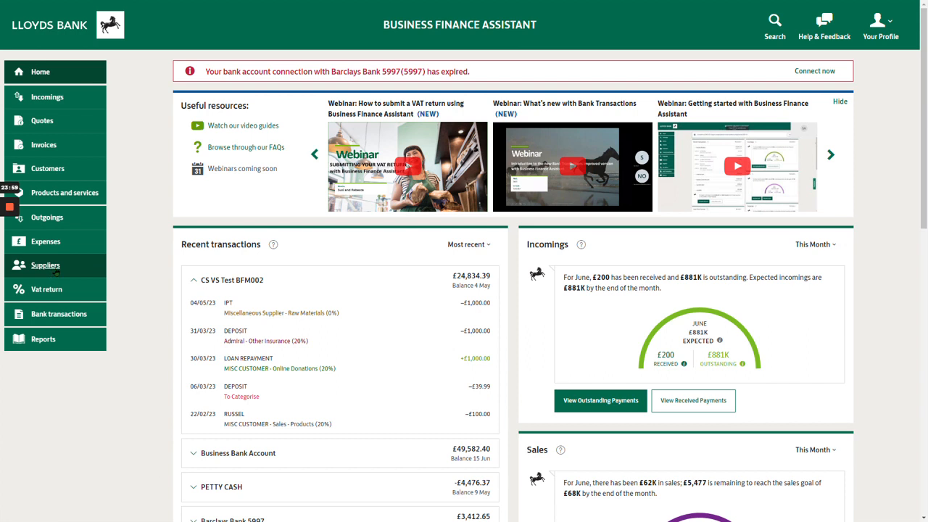
click(55, 268)
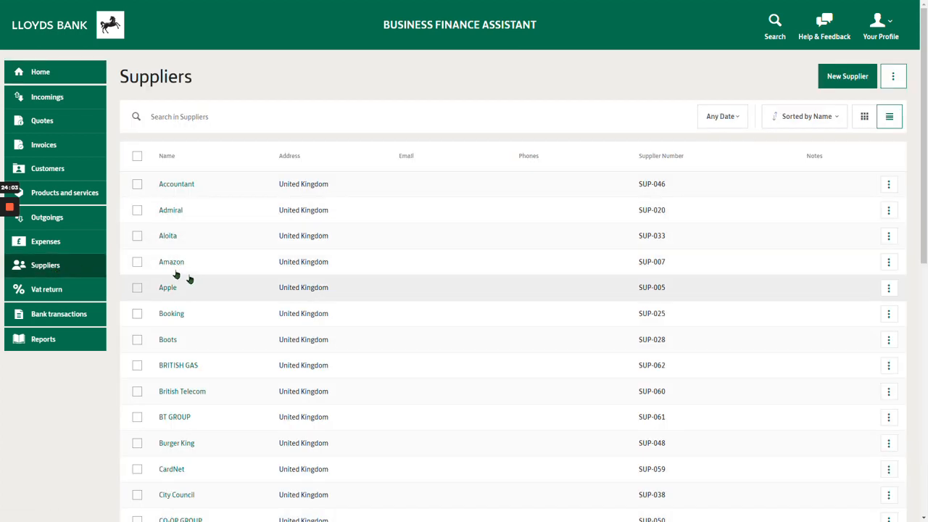
click(355, 265)
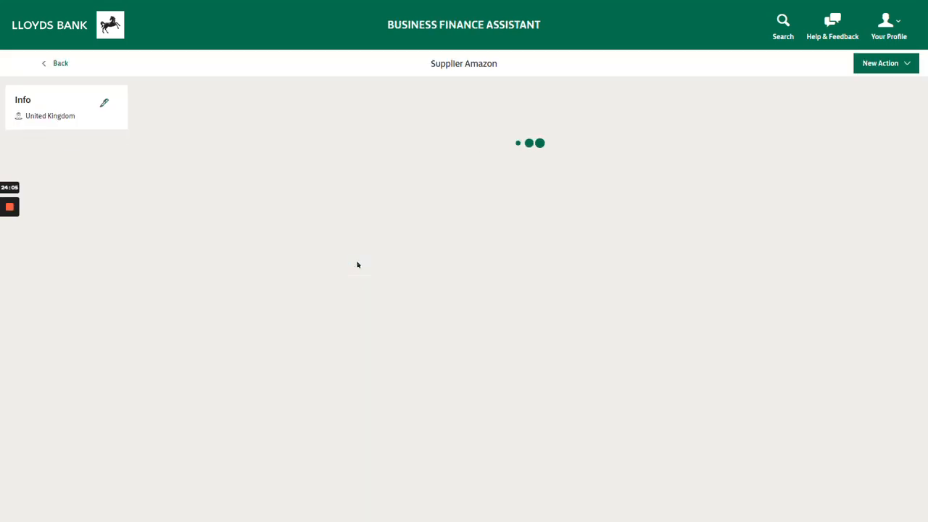
click(897, 67)
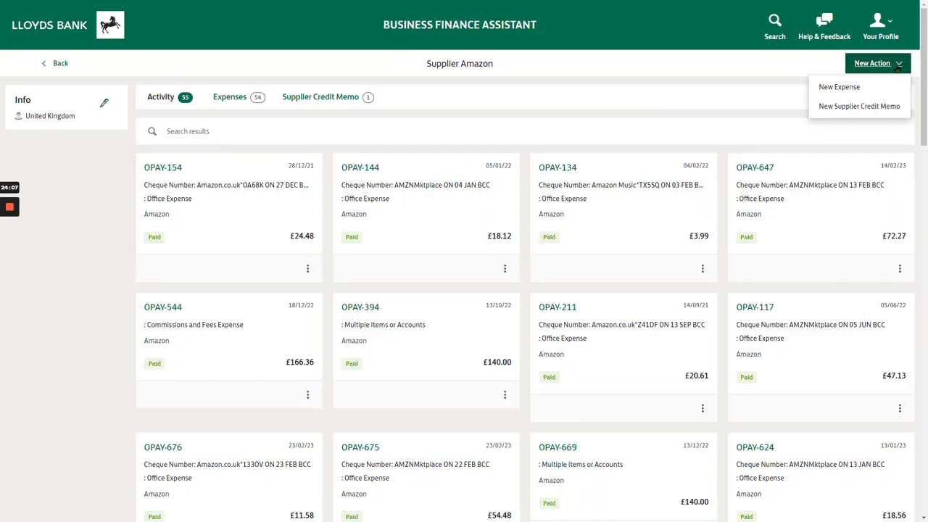
click(851, 110)
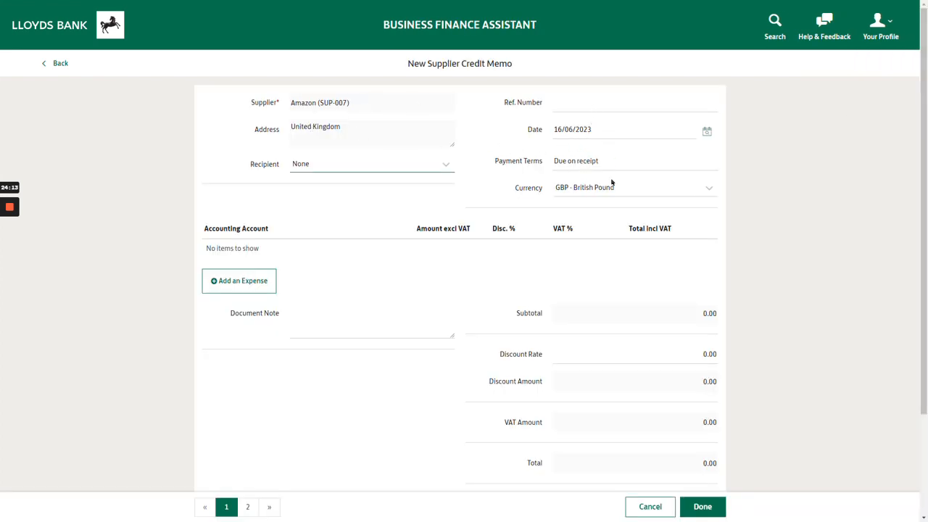
click(595, 130)
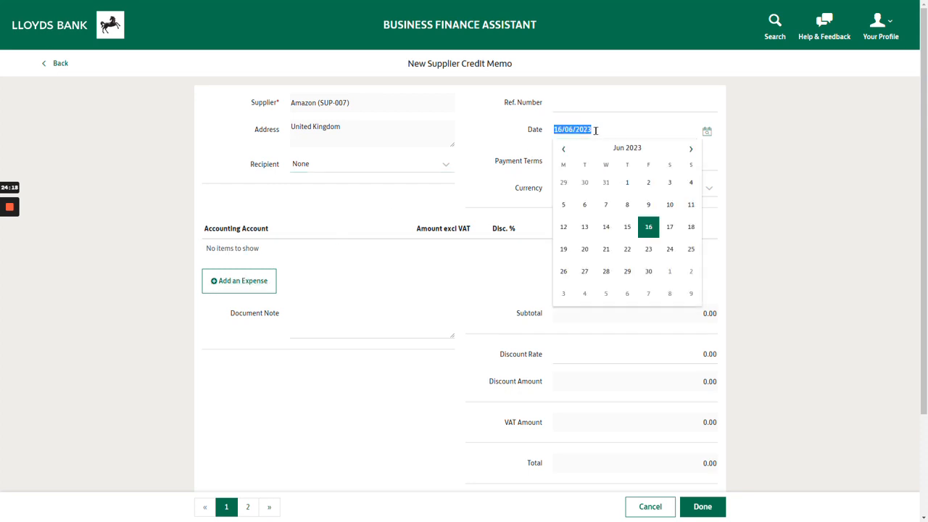
click(627, 182)
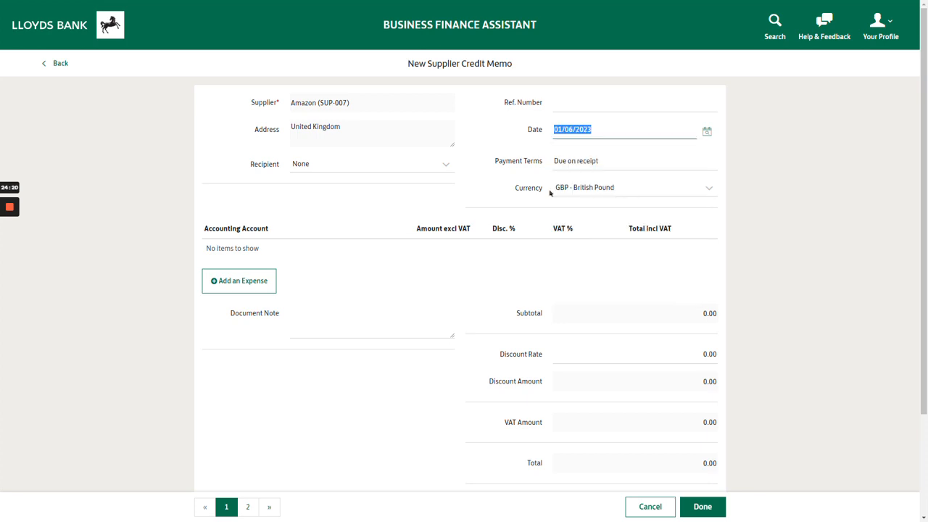
- Add an expense line to the credit memo with account 51001 Product Cost - Items and 20.0% standard rate VAT
click(234, 287)
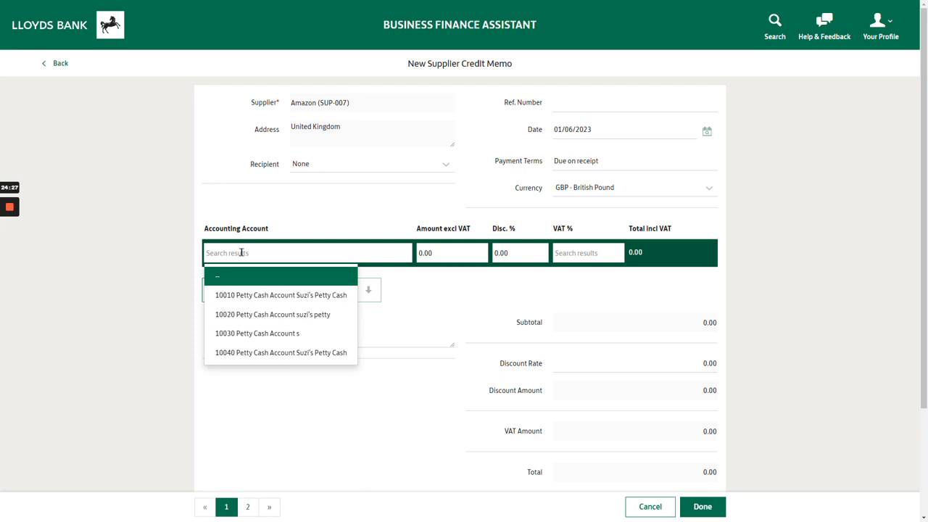
text(pro)
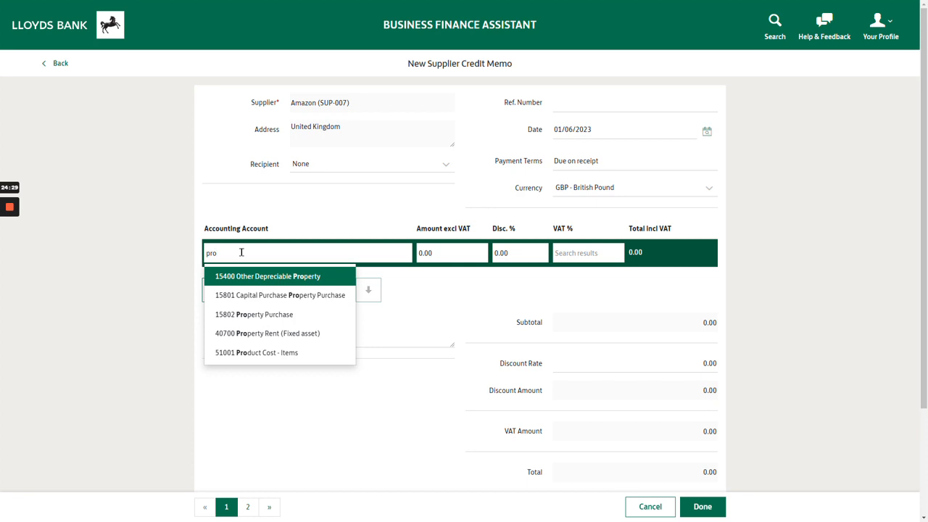
text(d)
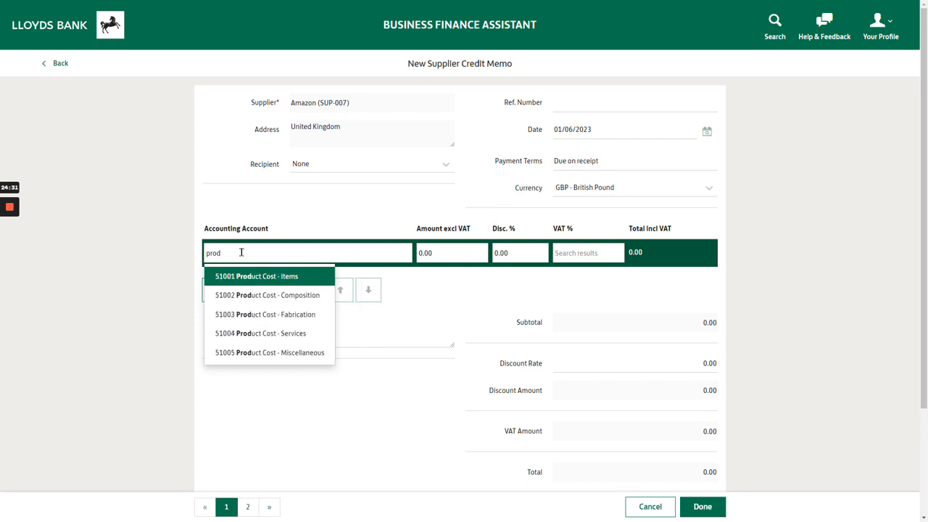
text(uct)
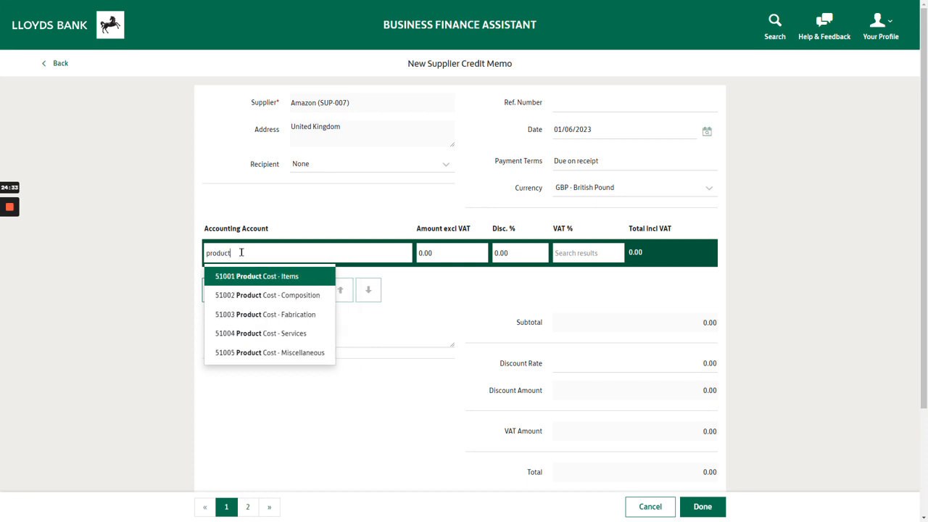
click(267, 280)
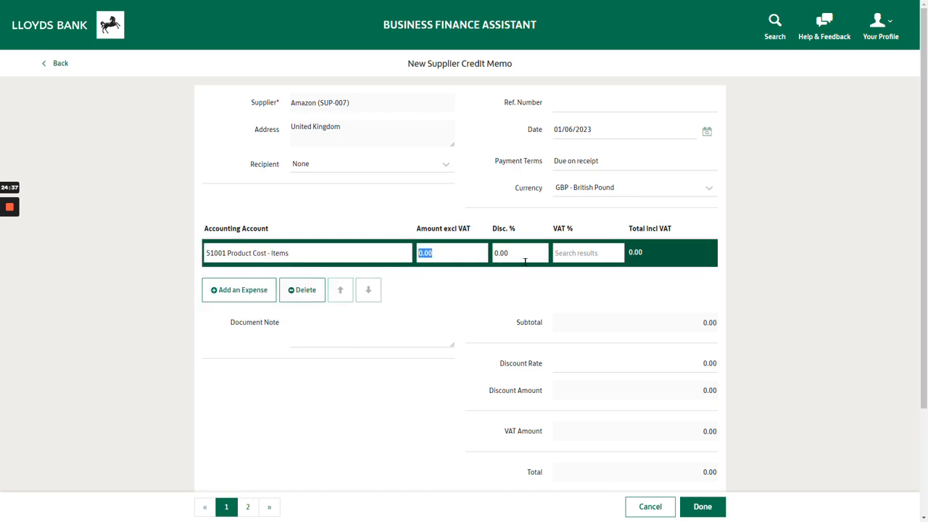
click(574, 253)
click(542, 431)
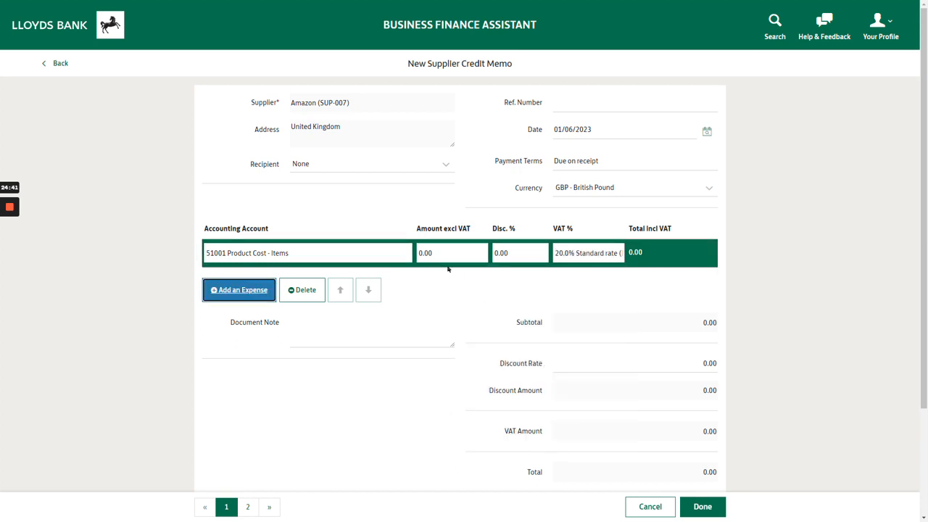
- Try 59.66 and 59.65 as the expense line's amount excluding VAT
click(433, 247)
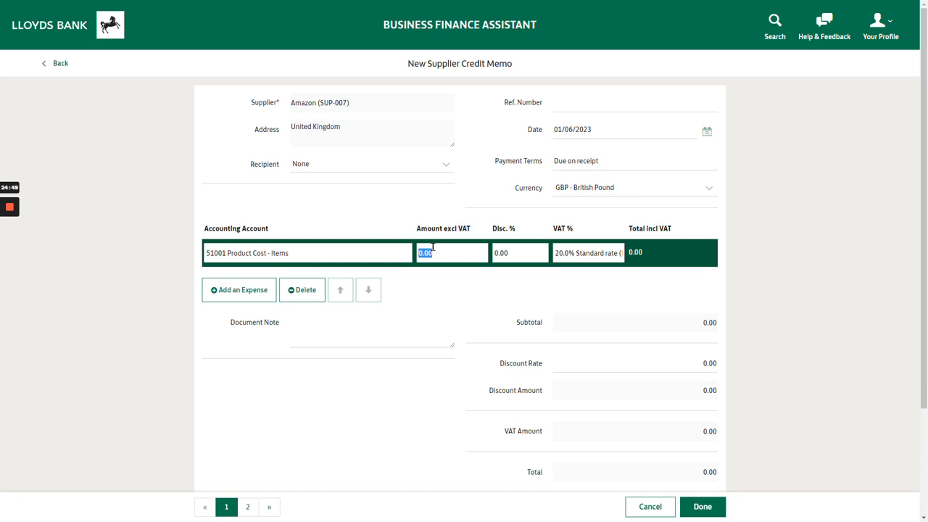
scroll(471, 275, down, 2)
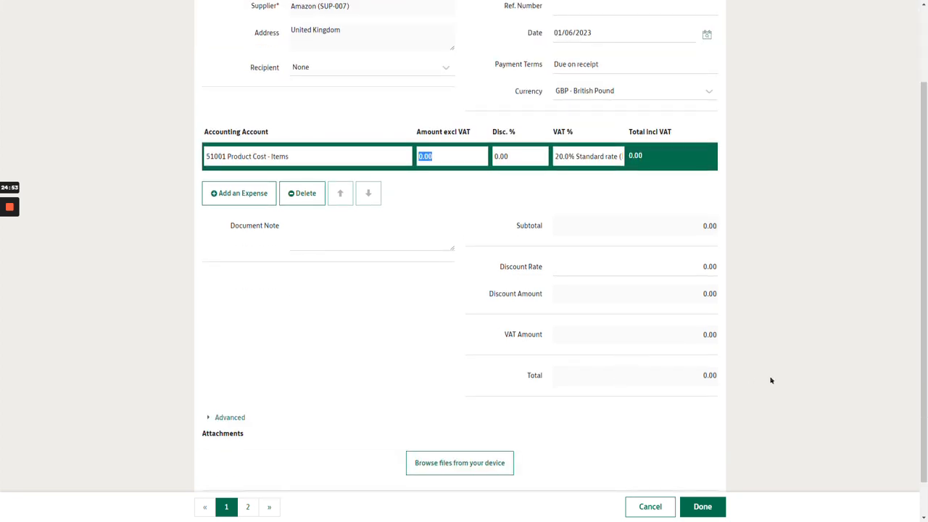
text(59.66)
click(542, 192)
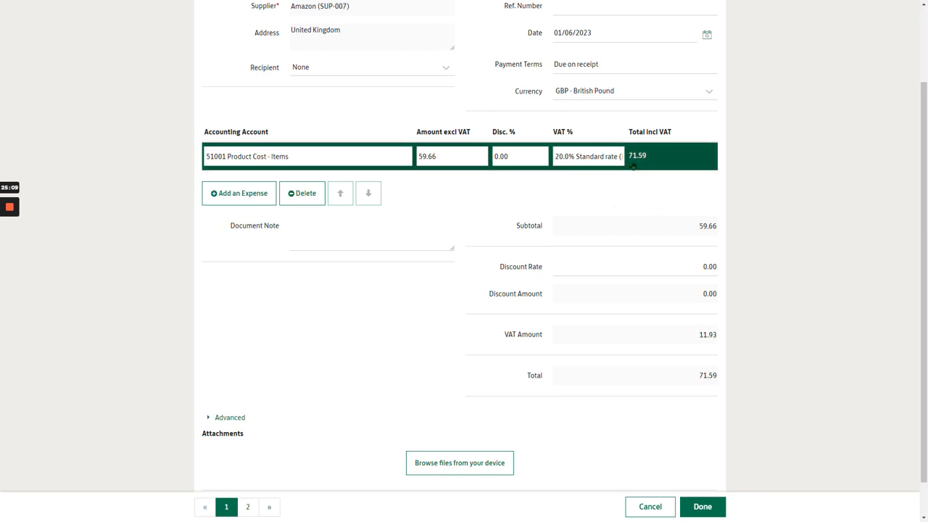
click(449, 156)
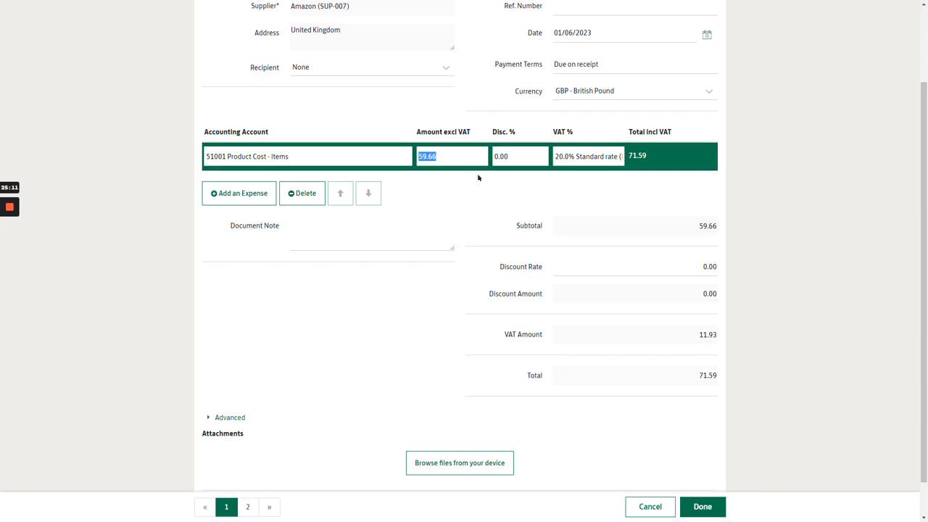
text(59.65)
- Correct the expense line's amount excluding VAT to 59.16
click(445, 152)
click(464, 161)
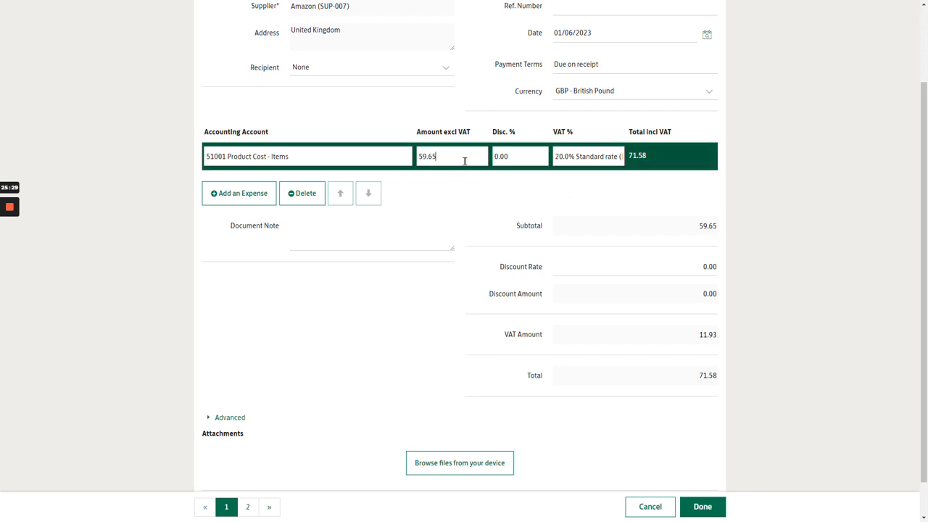
key(BackSpace)
key(BackSpace)
key(BackSpace)
text(.16)
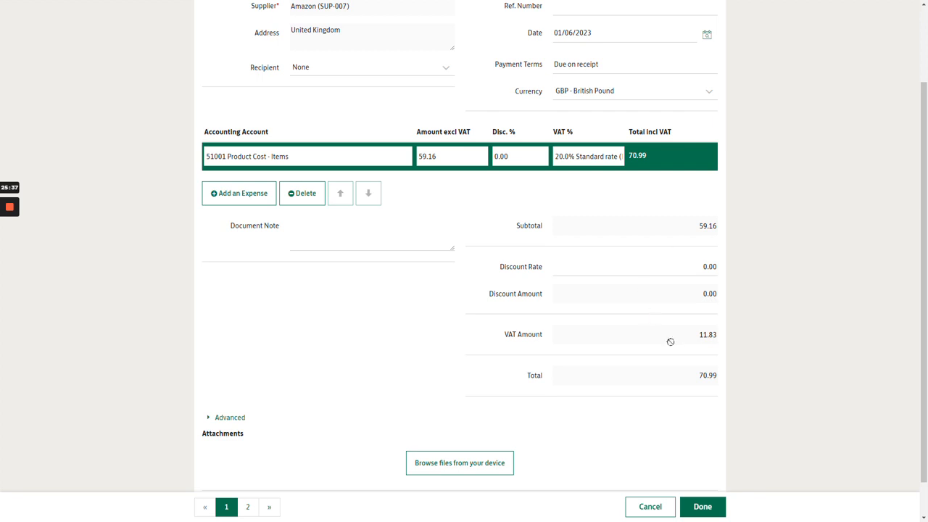
- Finalise the Amazon credit memo, download the credit note, and close its preview
scroll(270, 191, up, 2)
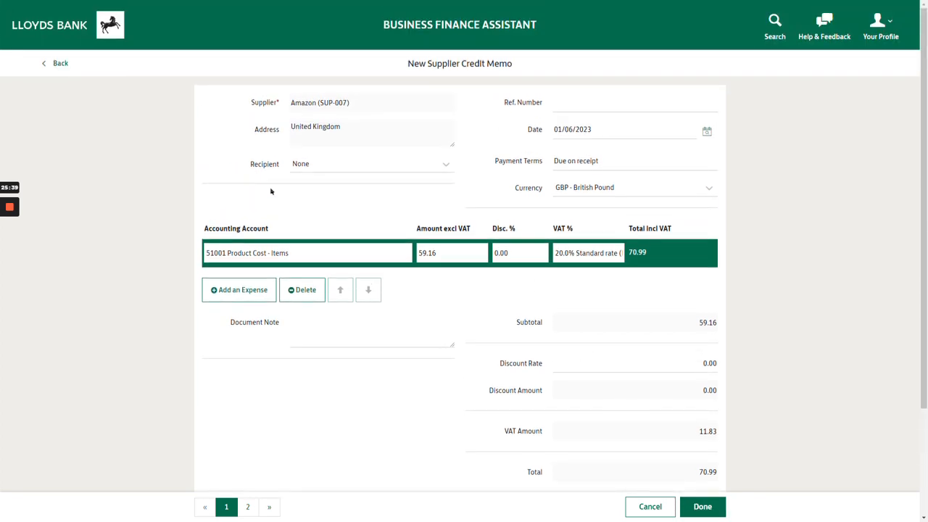
scroll(615, 365, down, 3)
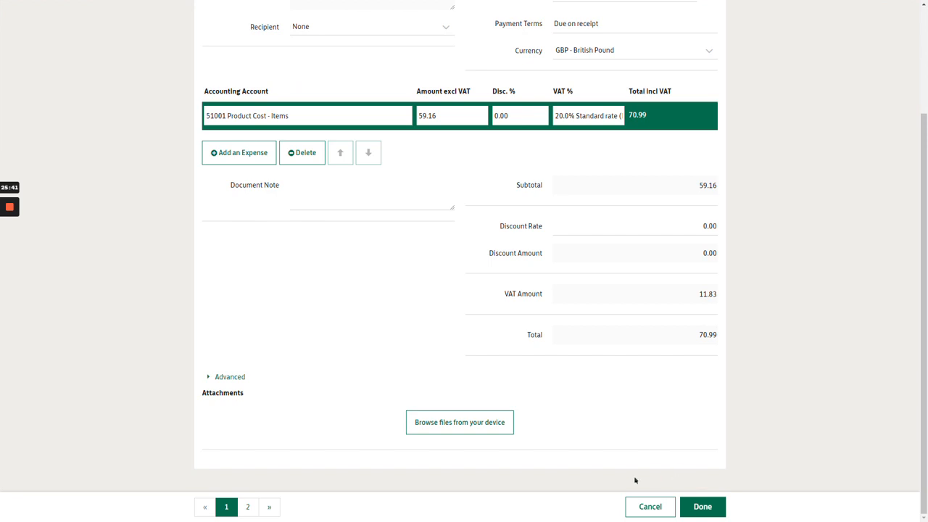
click(709, 512)
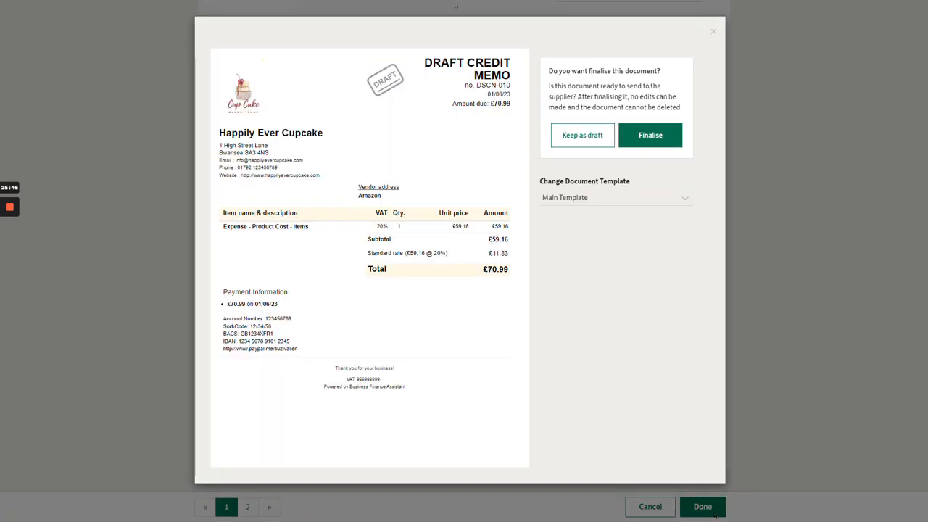
click(652, 137)
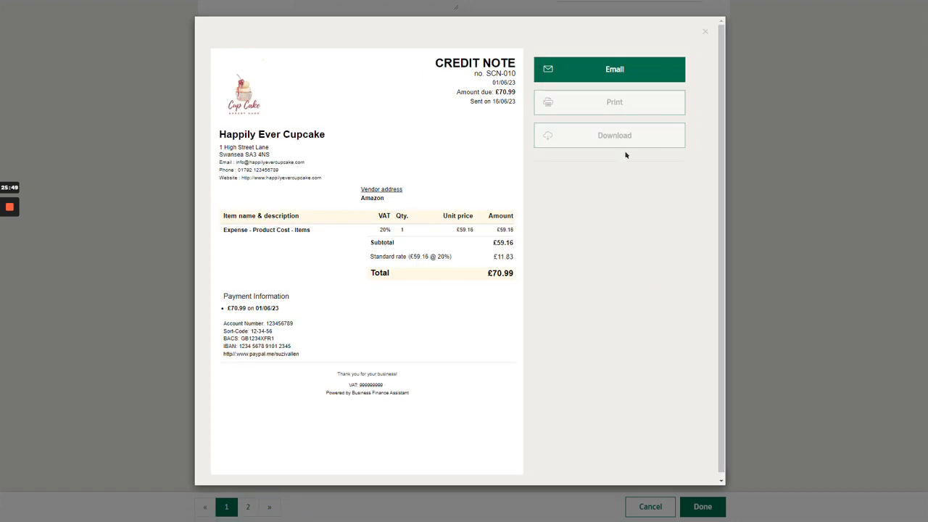
click(611, 135)
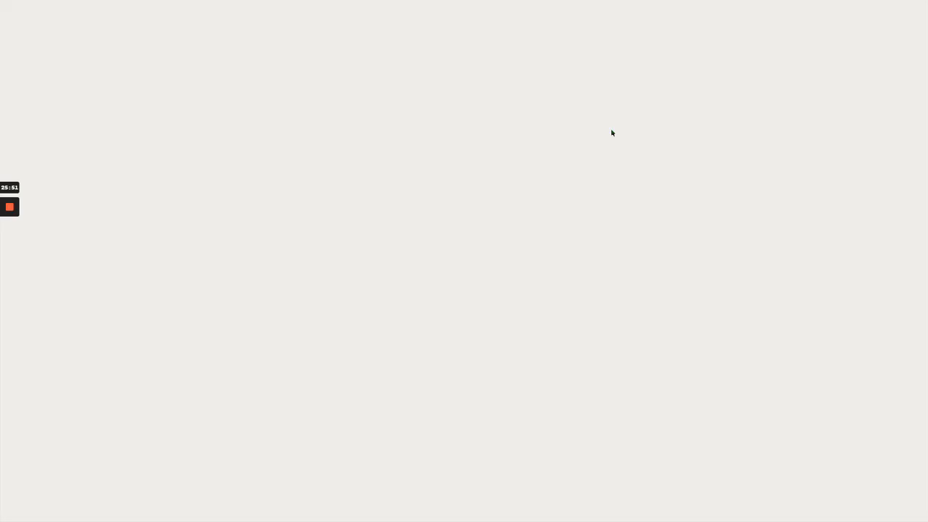
click(704, 31)
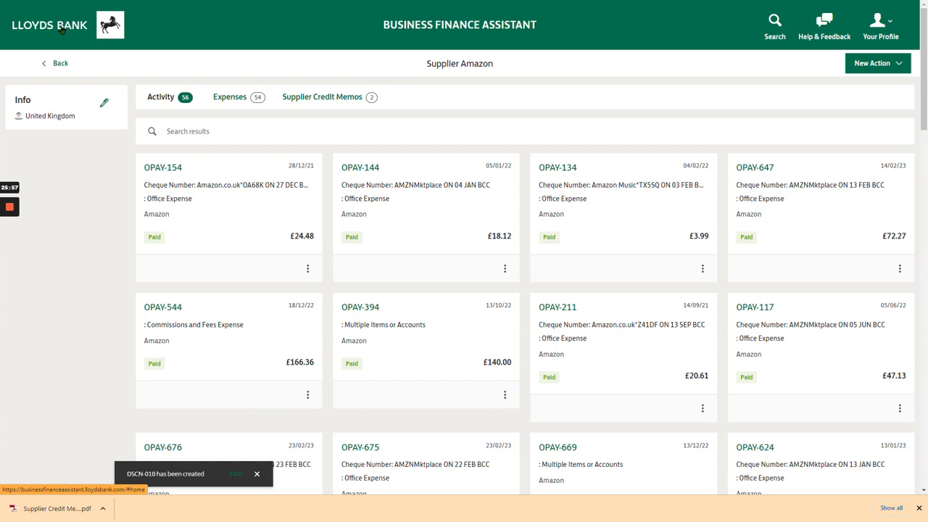
- Open the Business Bank Account's bank transactions for May 2023 from the home page
click(63, 30)
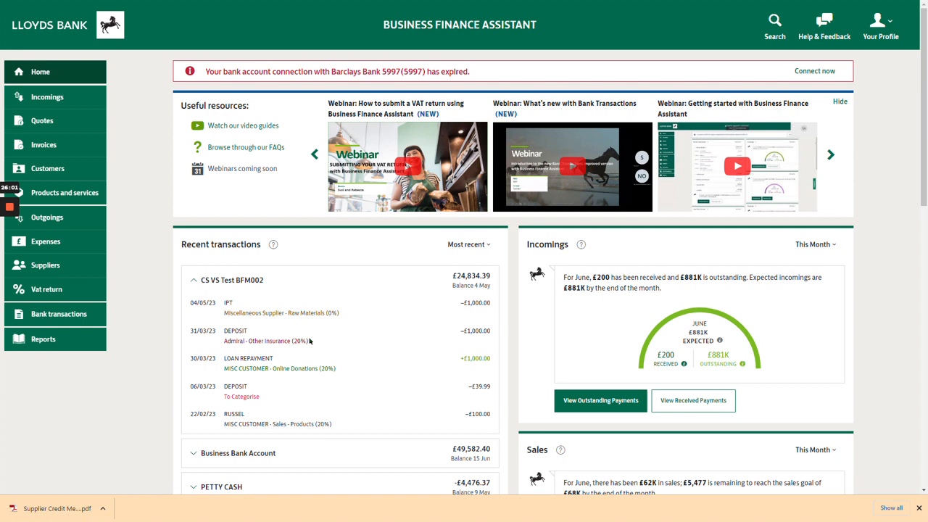
scroll(229, 335, down, 3)
click(272, 260)
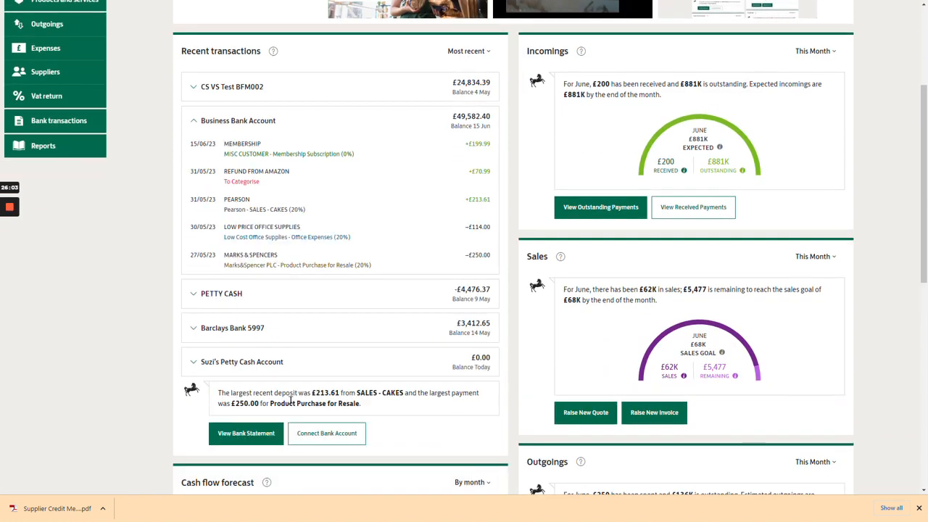
click(246, 434)
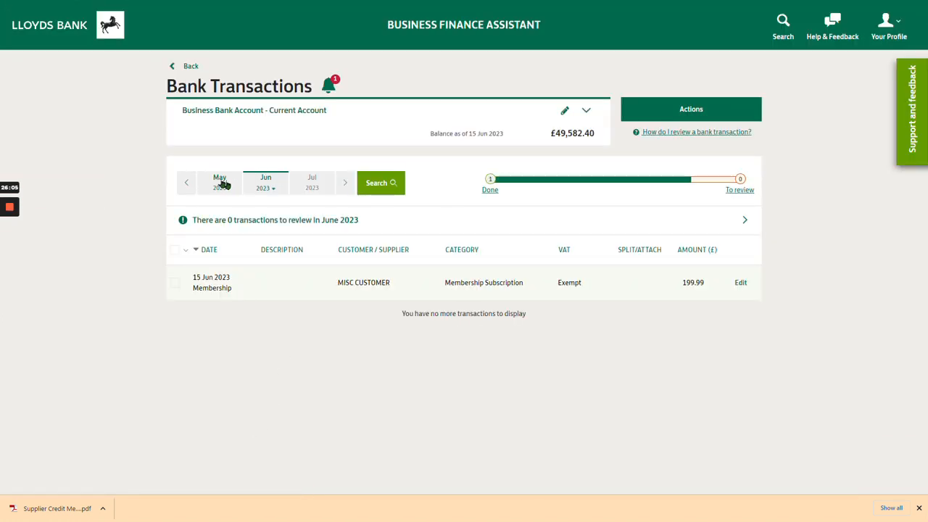
click(217, 182)
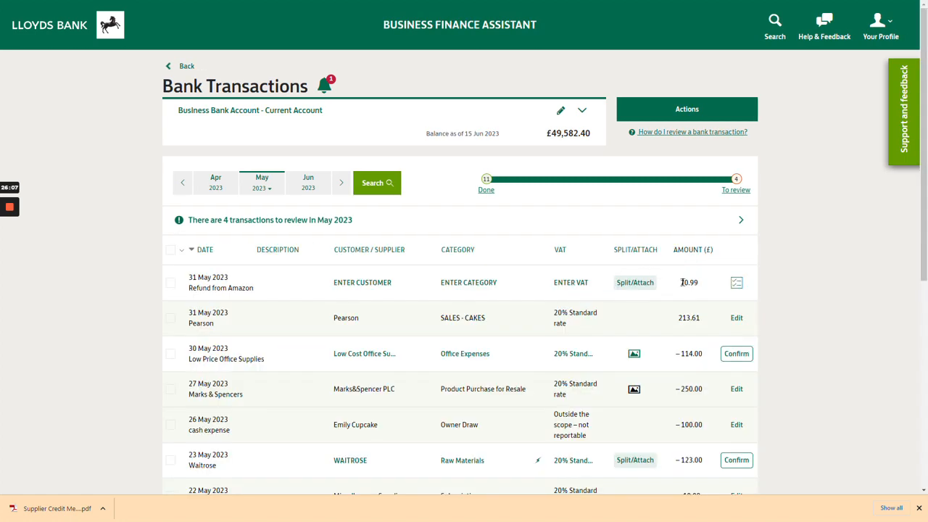
- Attach supplier credit memo SCN-009 to the 31 May Refund from Amazon transaction and confirm the transaction
click(631, 282)
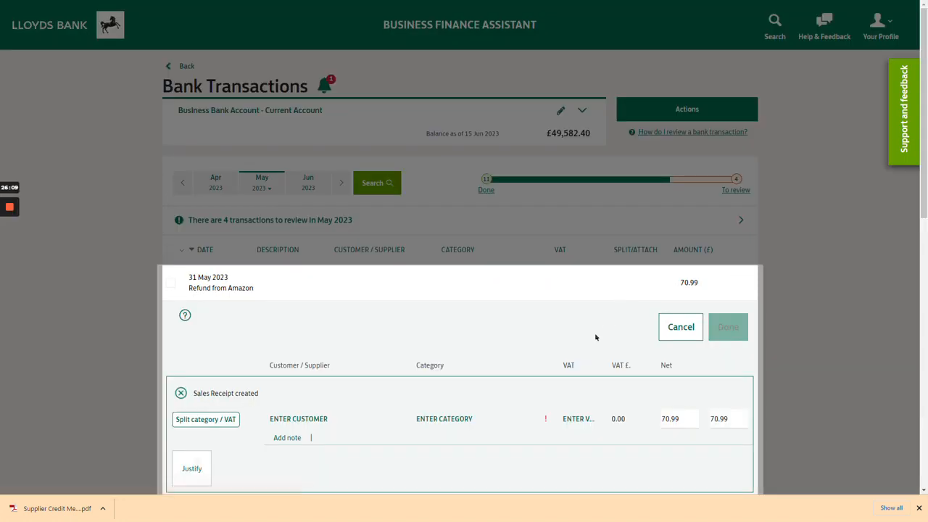
scroll(594, 336, down, 2)
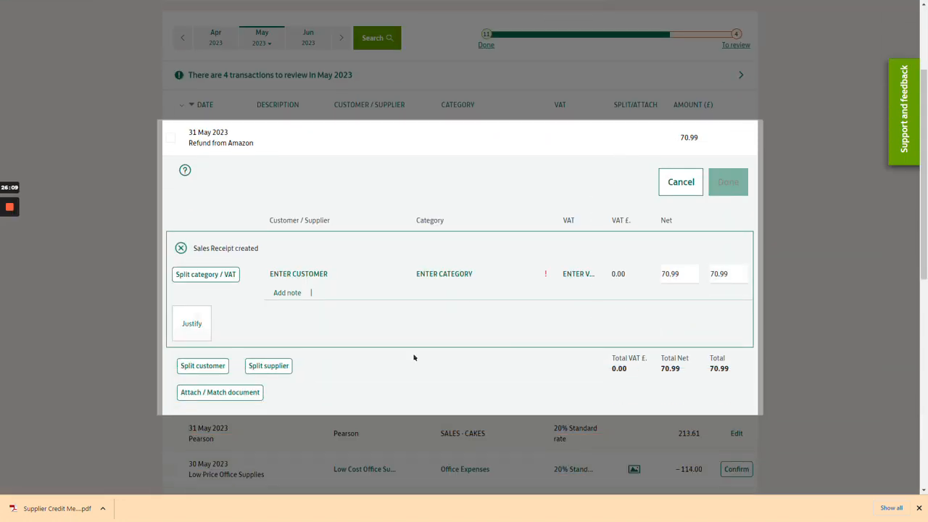
click(207, 396)
click(529, 267)
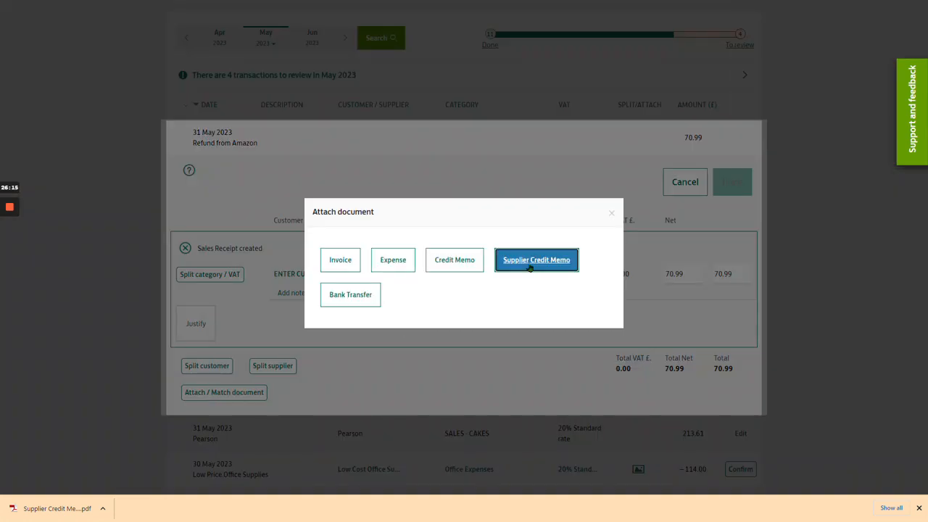
click(271, 141)
click(608, 330)
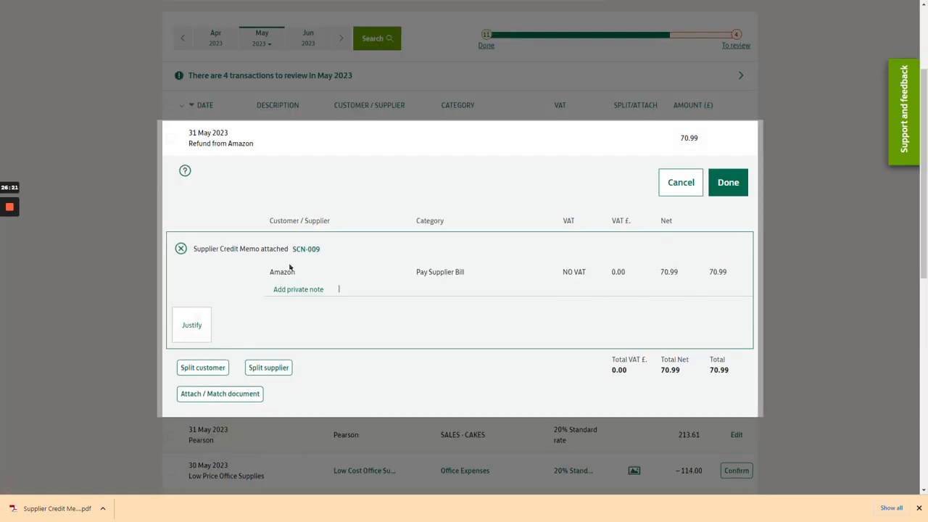
click(728, 185)
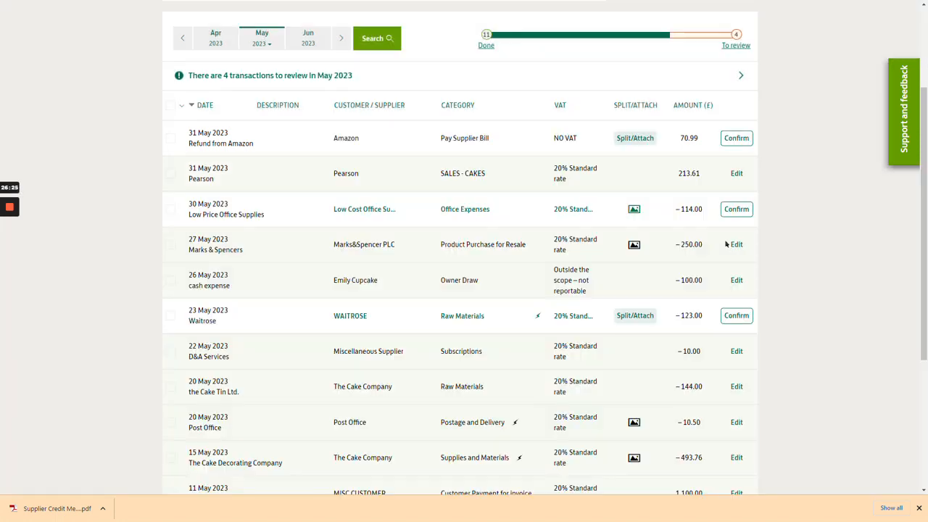
click(734, 140)
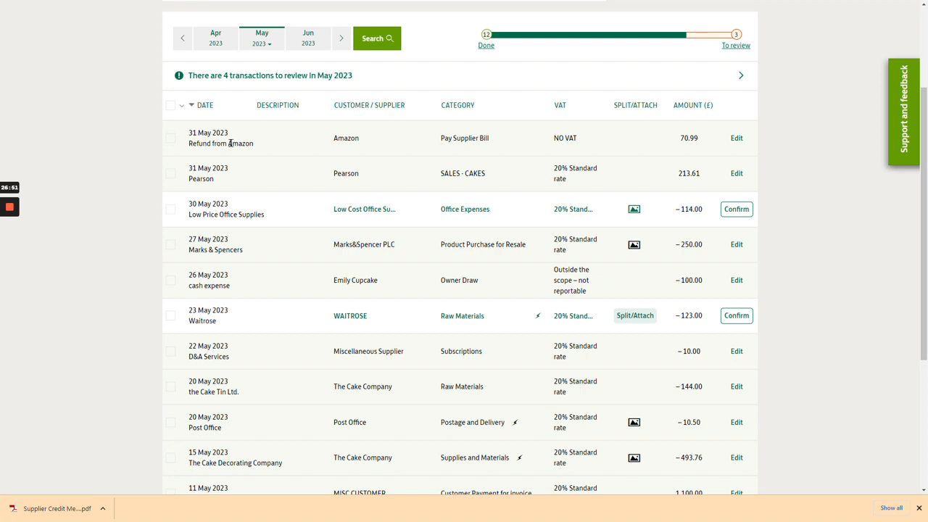
- Return to the home page and open the VAT return from the reports
scroll(232, 141, up, 2)
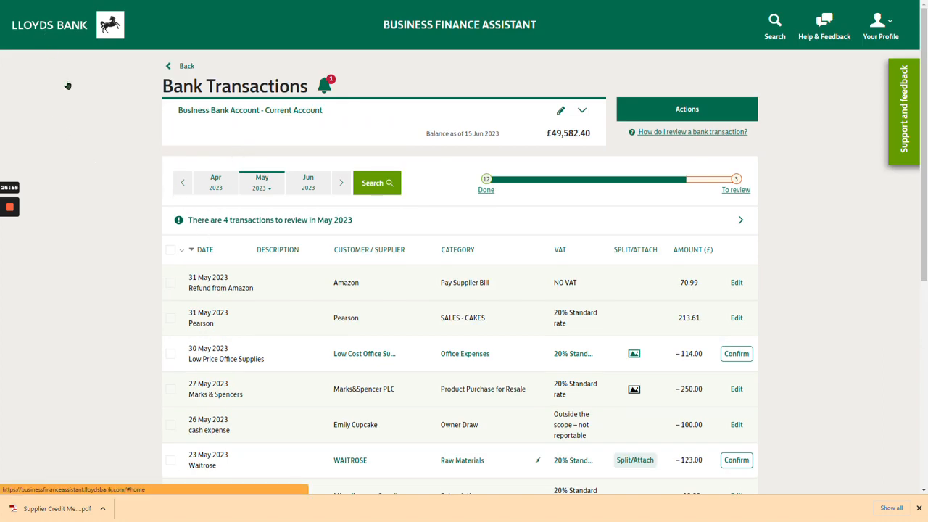
click(42, 33)
click(47, 343)
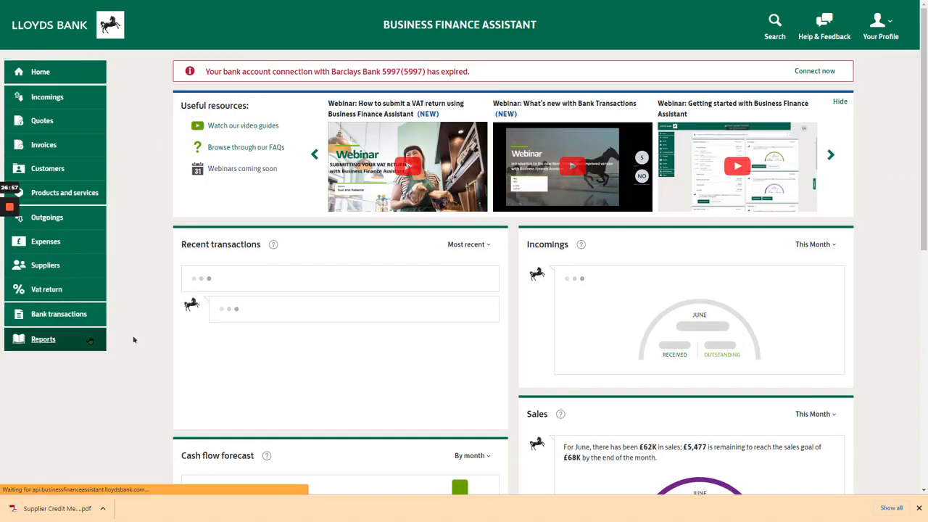
click(607, 216)
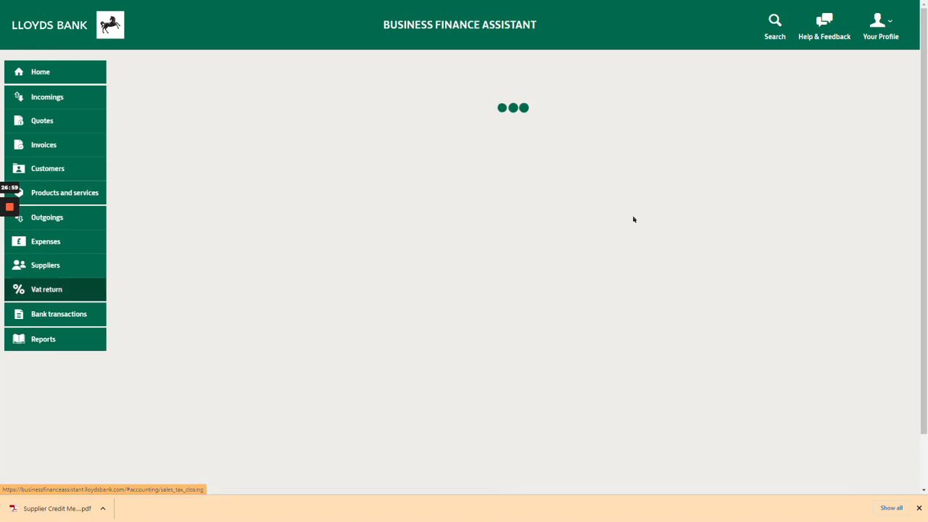
- Set a custom VAT period from 31/05/2023 to 31/05/2023 for the VAT return preview
click(255, 240)
click(274, 348)
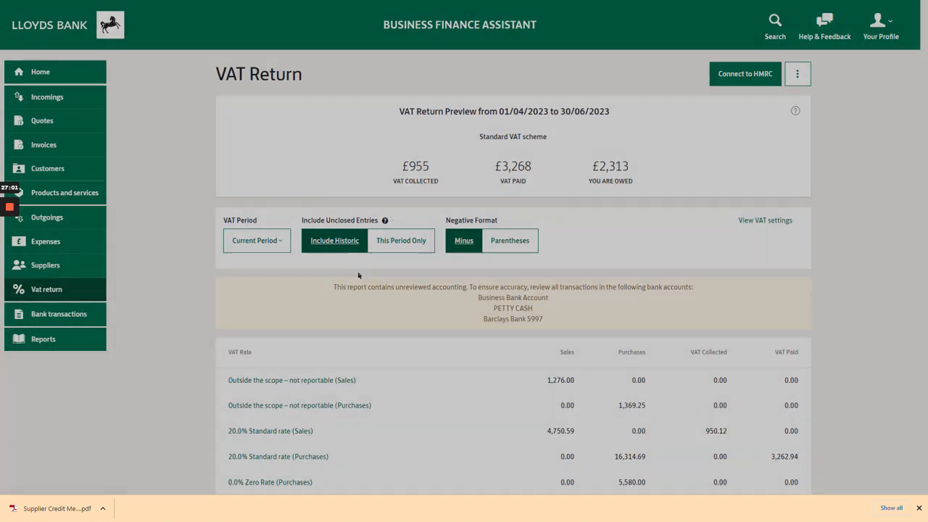
click(410, 79)
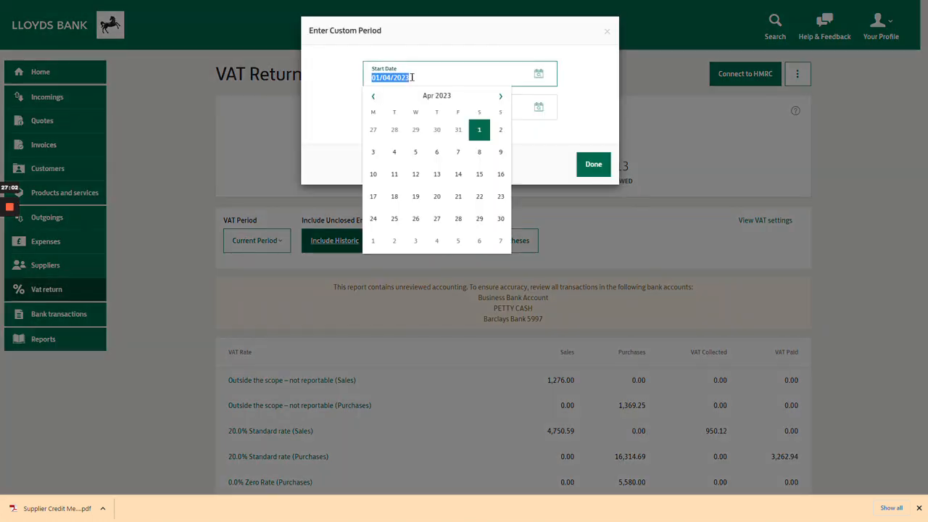
click(373, 95)
click(373, 96)
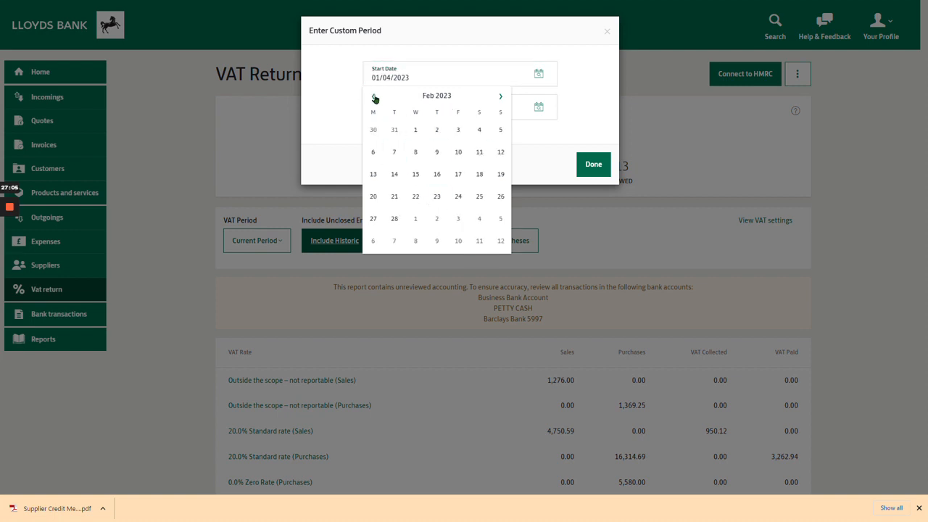
click(497, 97)
click(498, 97)
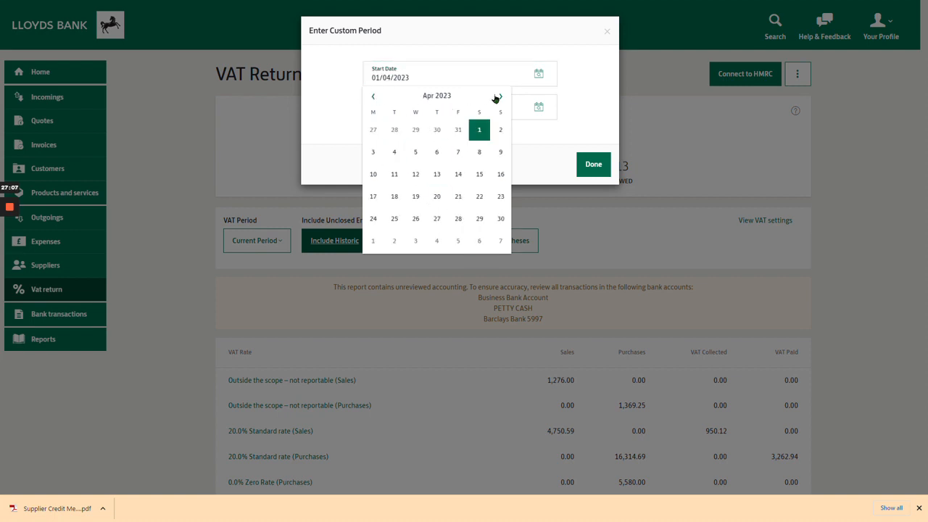
click(497, 98)
click(415, 241)
key(ctrl+c)
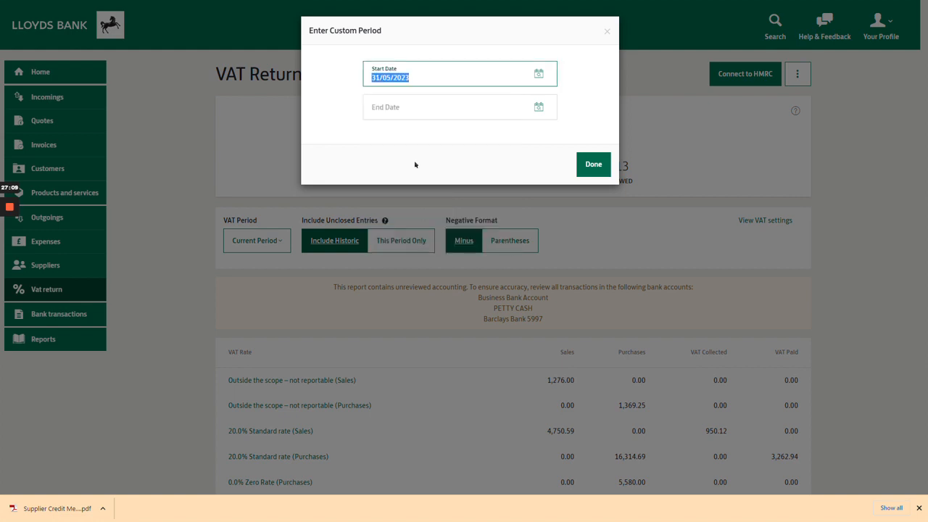
click(408, 103)
key(ctrl+v)
click(591, 164)
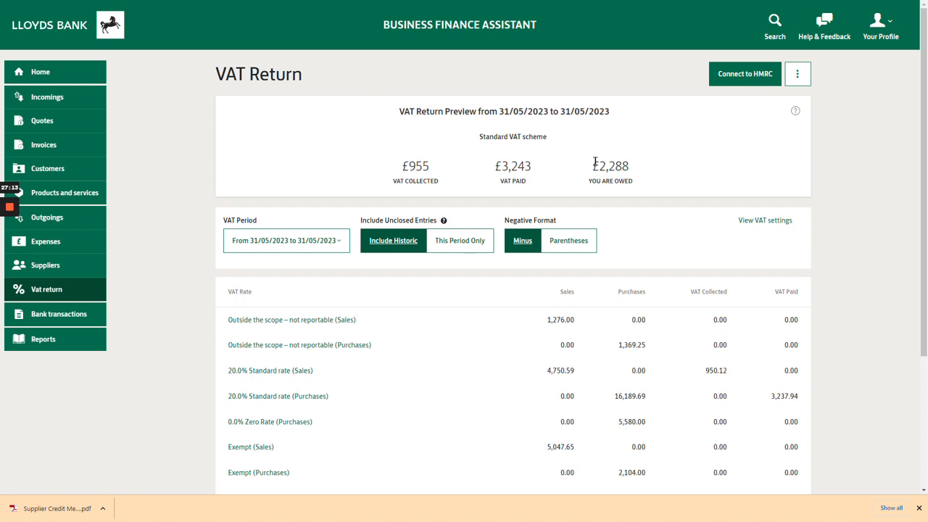
- Examine the tax lines under 20.0% Standard rate (Sales) and return to the VAT report
click(301, 374)
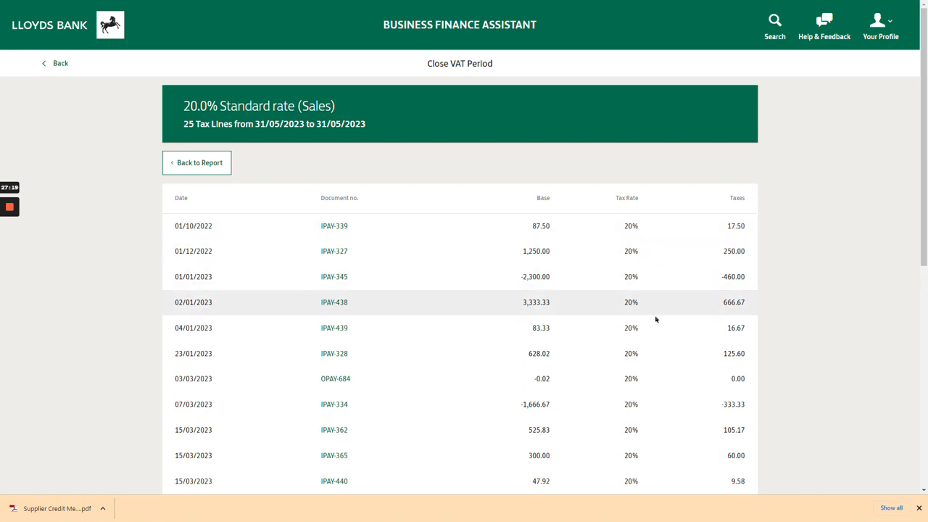
scroll(648, 392, down, 2)
scroll(647, 398, down, 1)
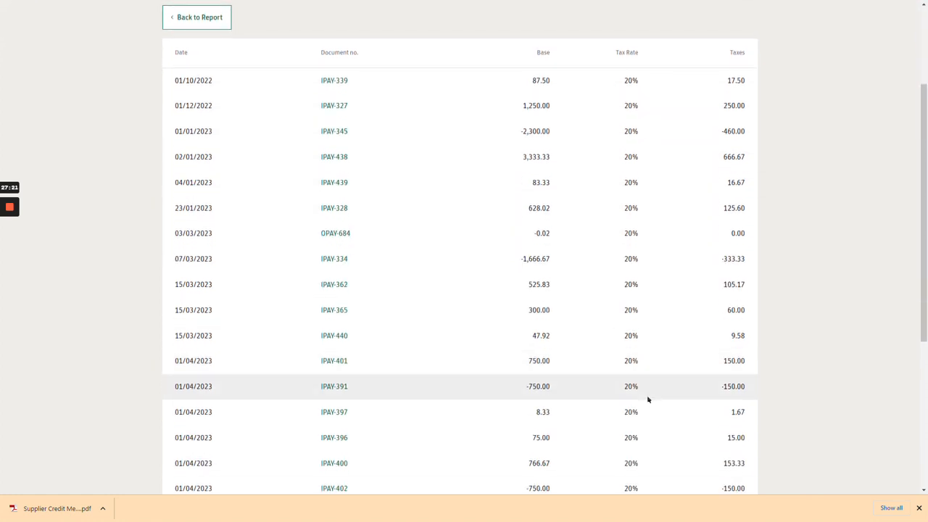
scroll(648, 400, down, 2)
scroll(648, 400, down, 4)
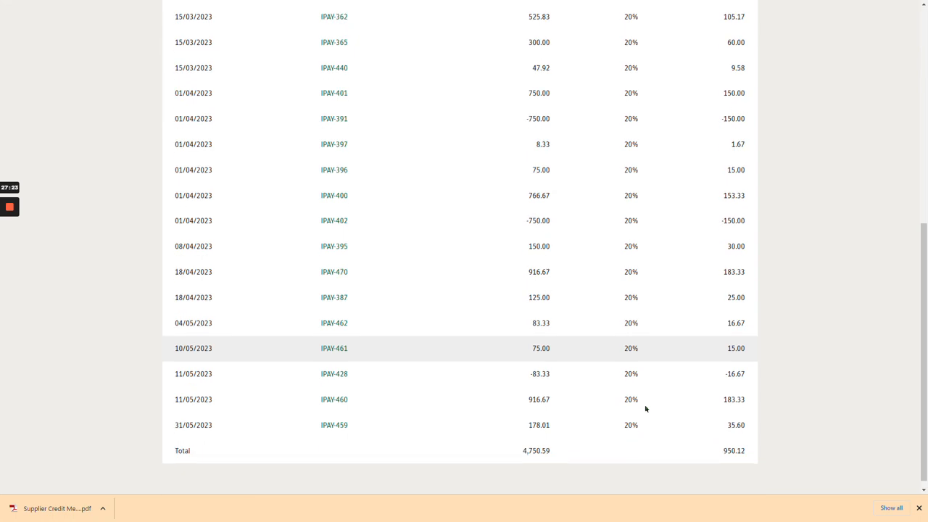
scroll(535, 399, up, 4)
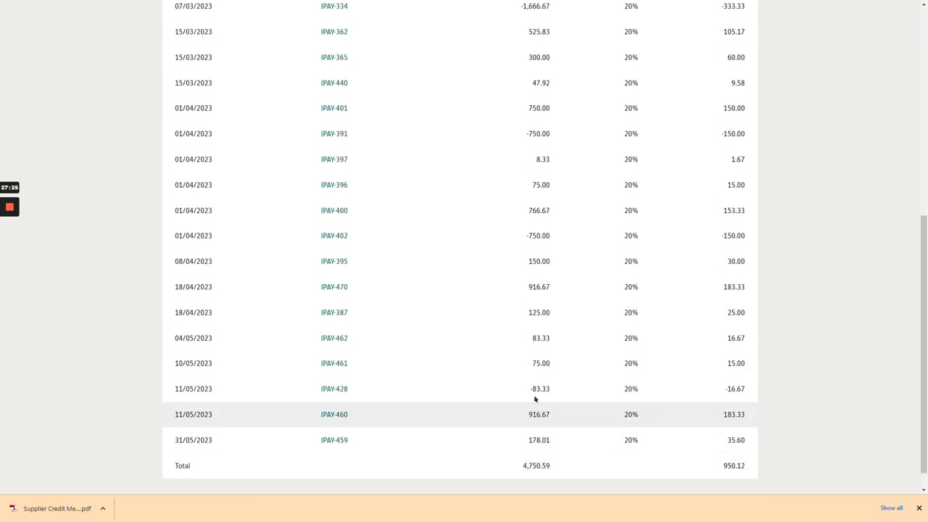
scroll(539, 358, up, 5)
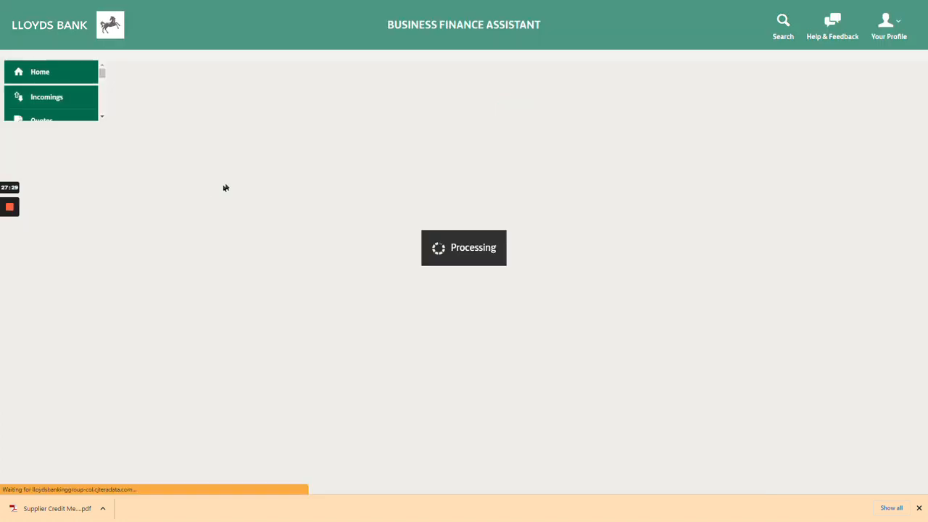
click(197, 162)
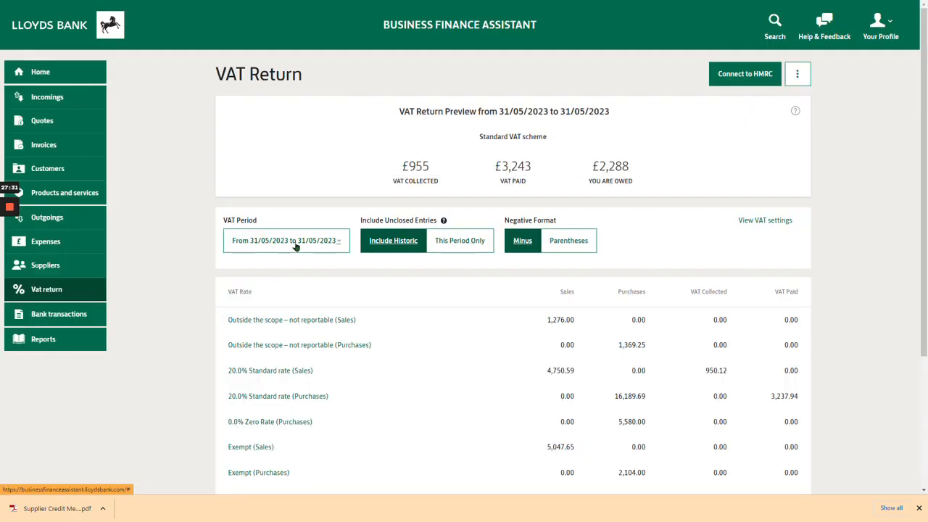
- Restrict the unclosed entries to this period only, then check the 20.0% Standard rate (Sales) lines and return to the report
click(475, 243)
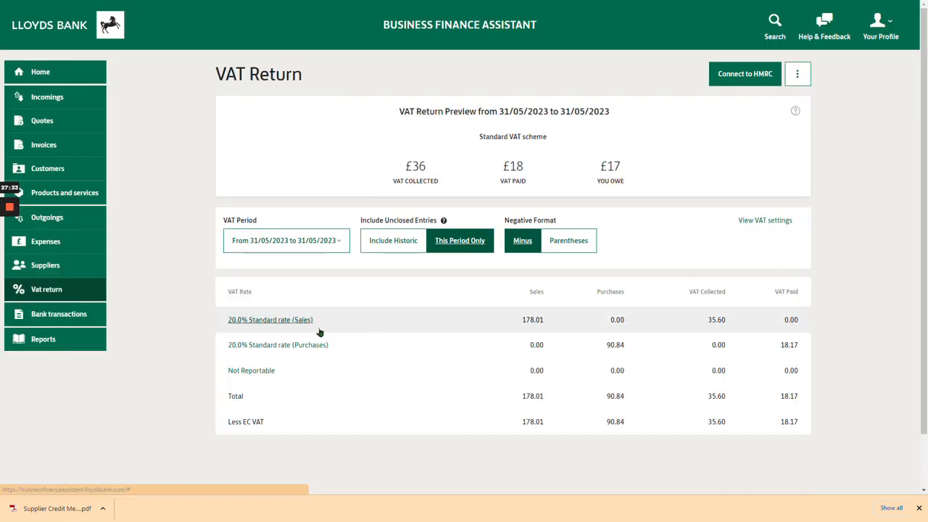
click(285, 324)
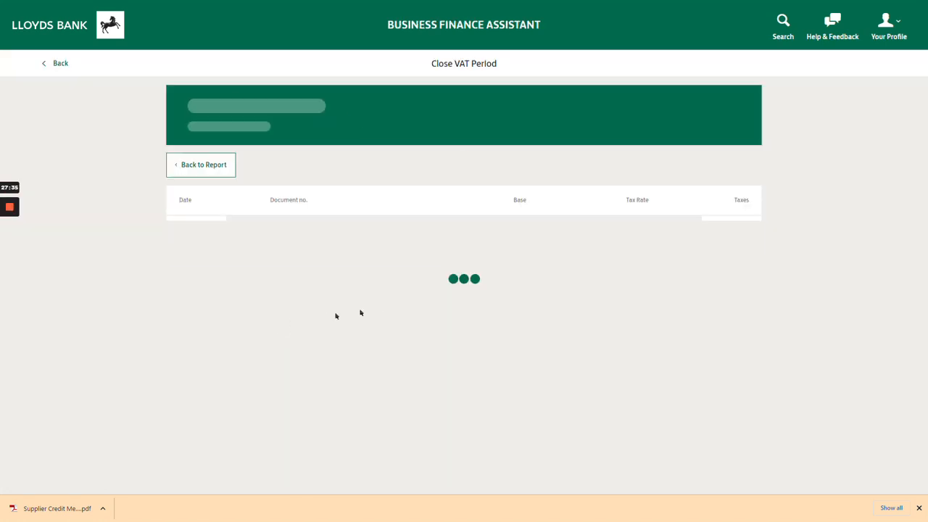
click(52, 63)
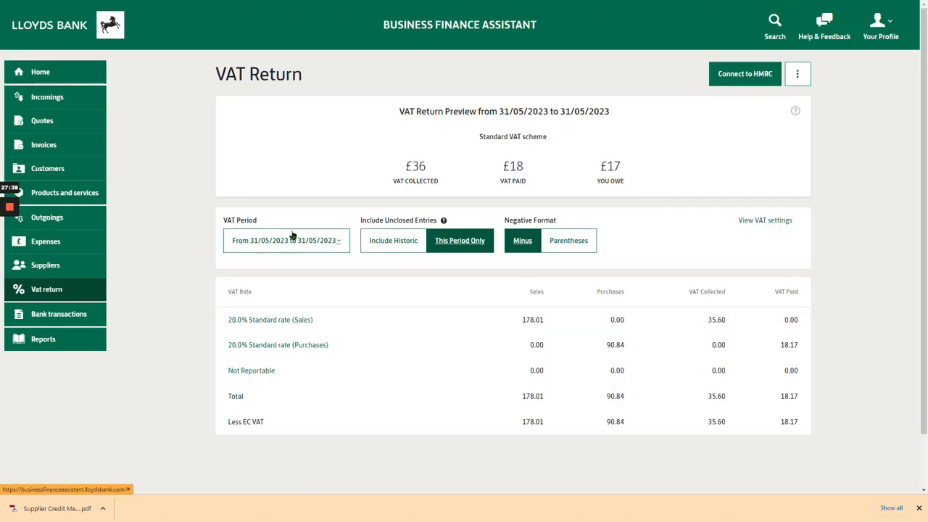
- View the 20.0% Standard rate (Purchases) tax lines and inspect document OPAY-795
click(269, 345)
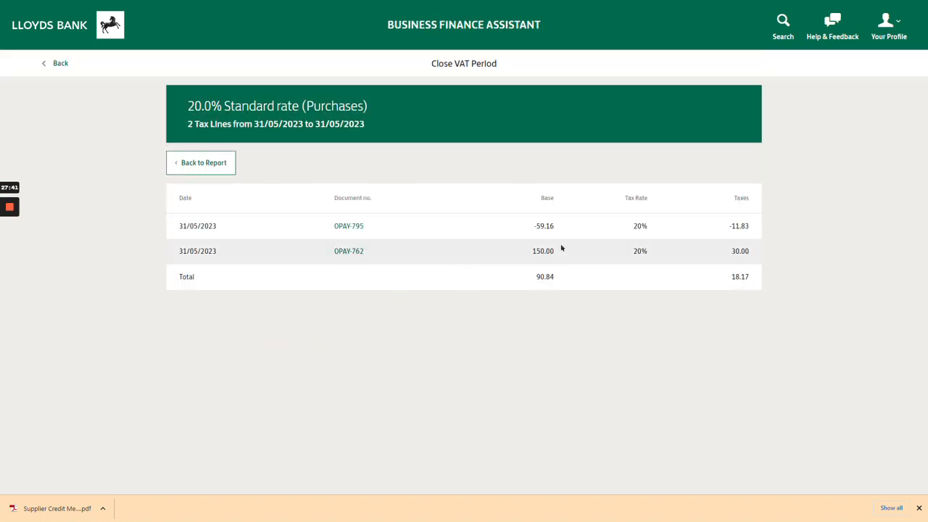
click(346, 224)
click(601, 108)
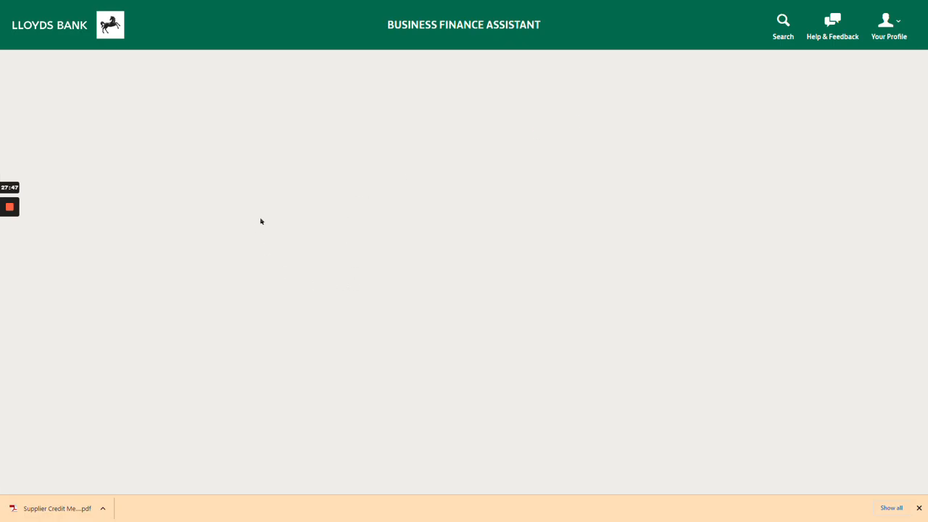
- Reopen the VAT return and set a custom VAT period from 31/05/2023 to 31/05/2023
click(58, 32)
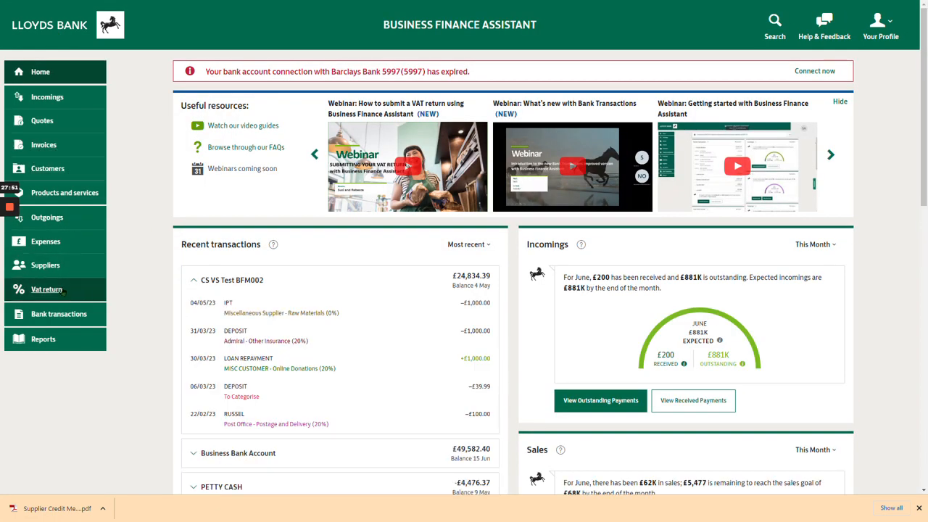
click(62, 290)
click(261, 244)
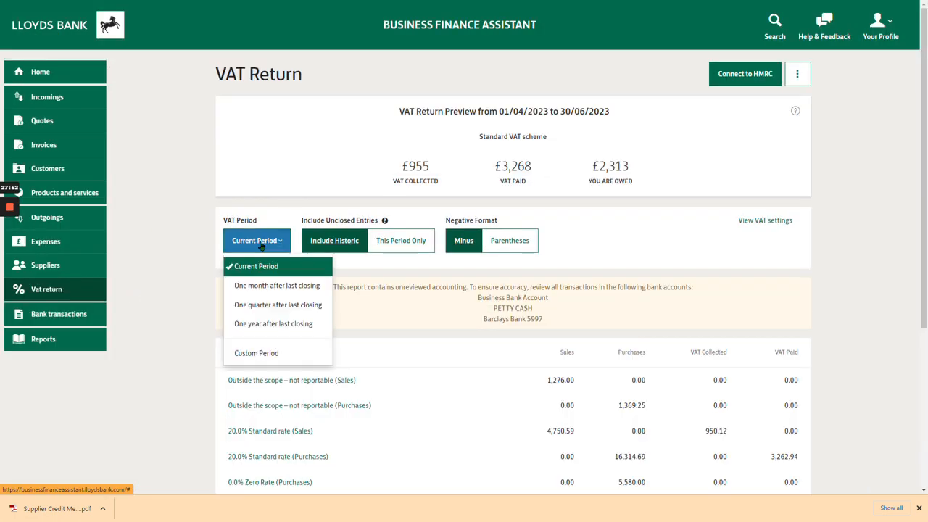
click(256, 353)
click(407, 81)
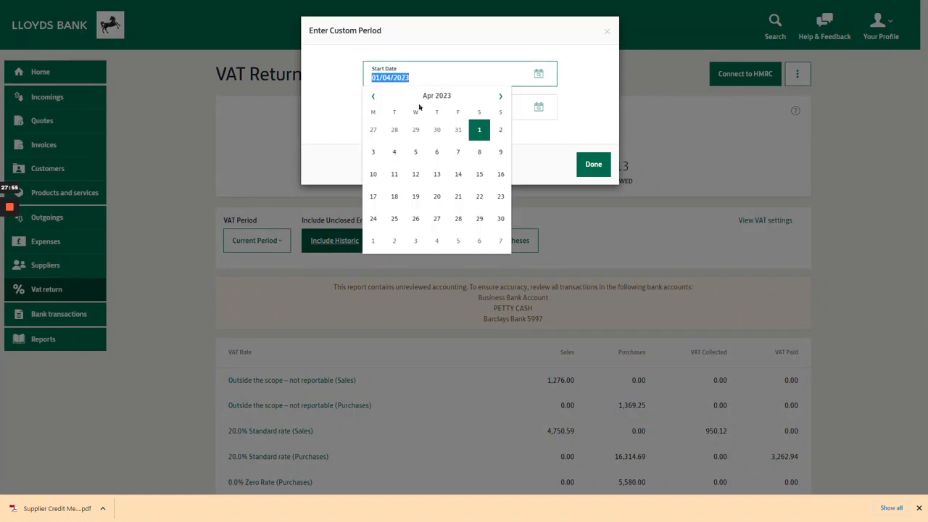
click(500, 95)
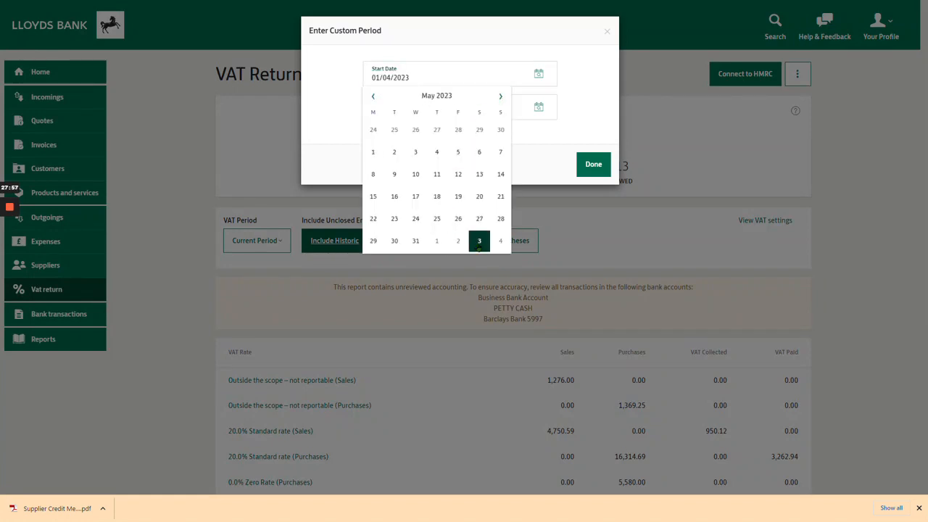
click(420, 248)
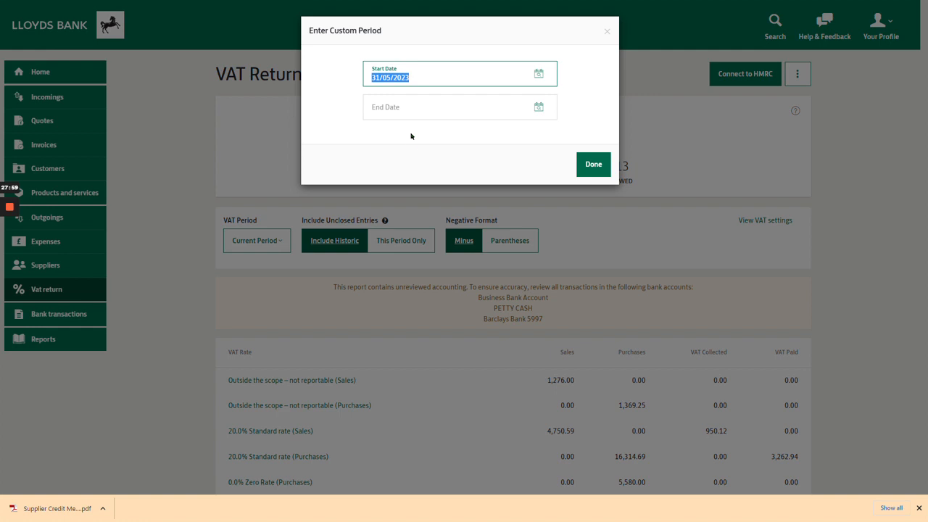
click(404, 107)
click(592, 164)
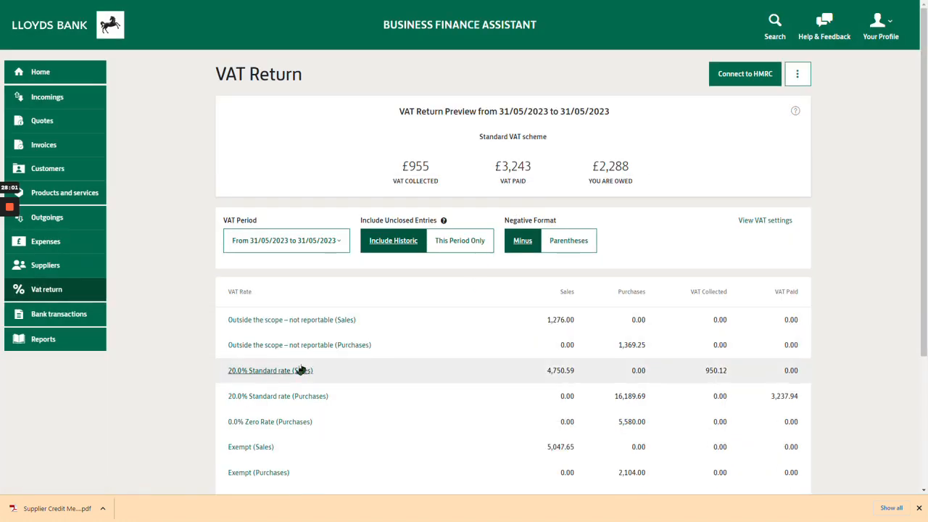
- Restrict unclosed entries to this period only, examine the 20.0% Standard rate (Purchases) tax lines, and return to the VAT return
click(459, 240)
click(290, 345)
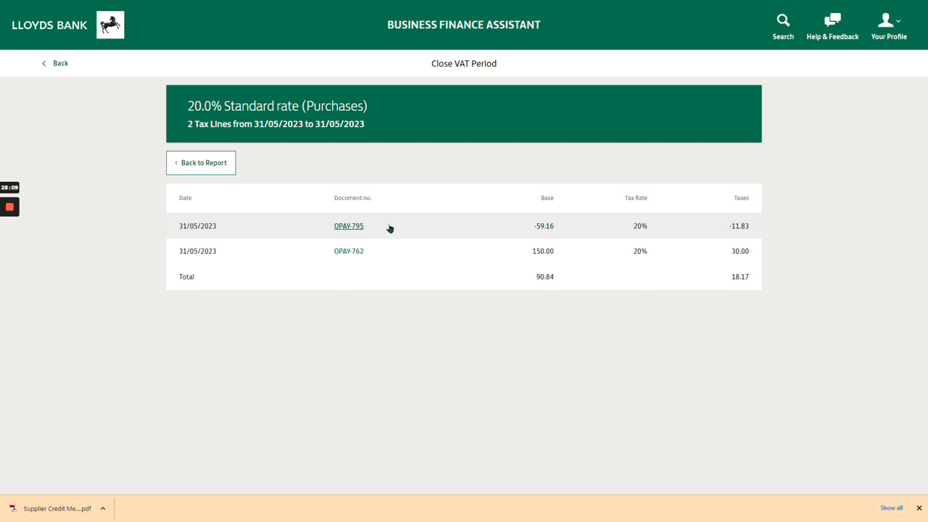
click(52, 65)
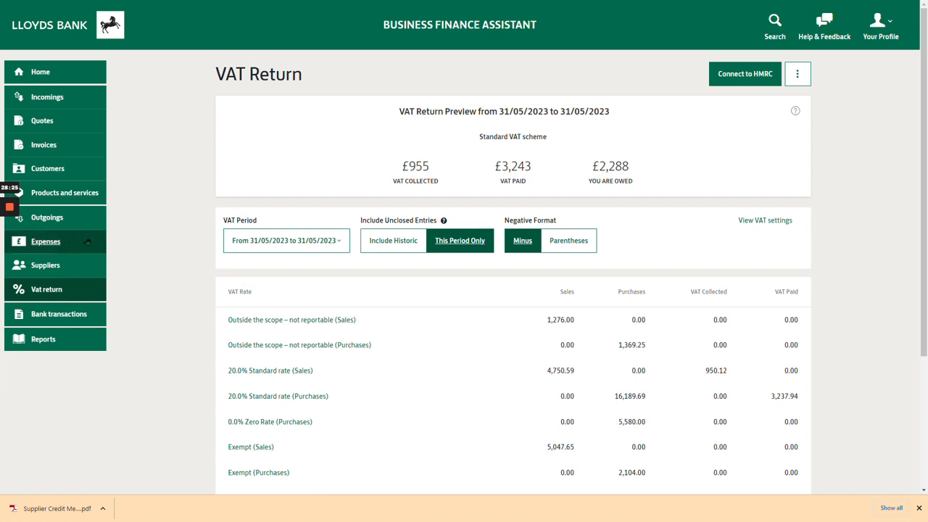
- Open the bank transactions of the Business Bank Account for May 2023
click(75, 316)
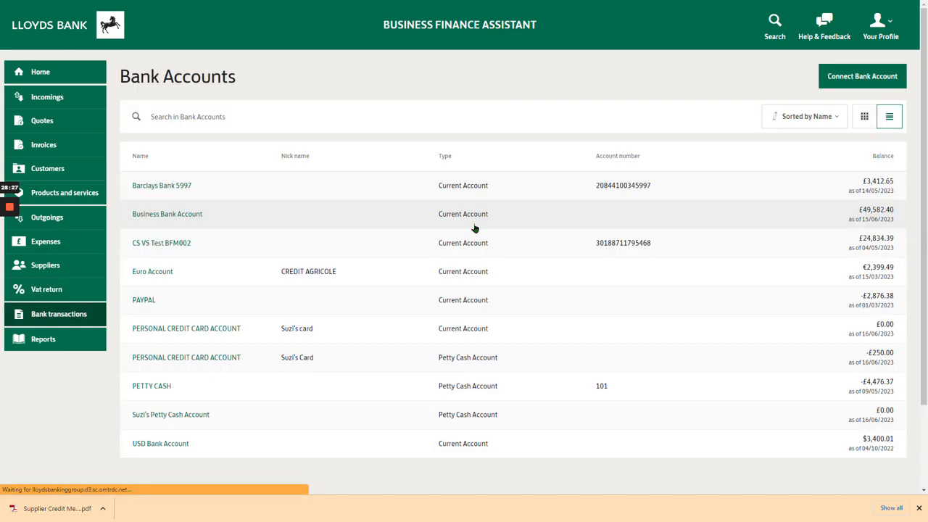
click(474, 224)
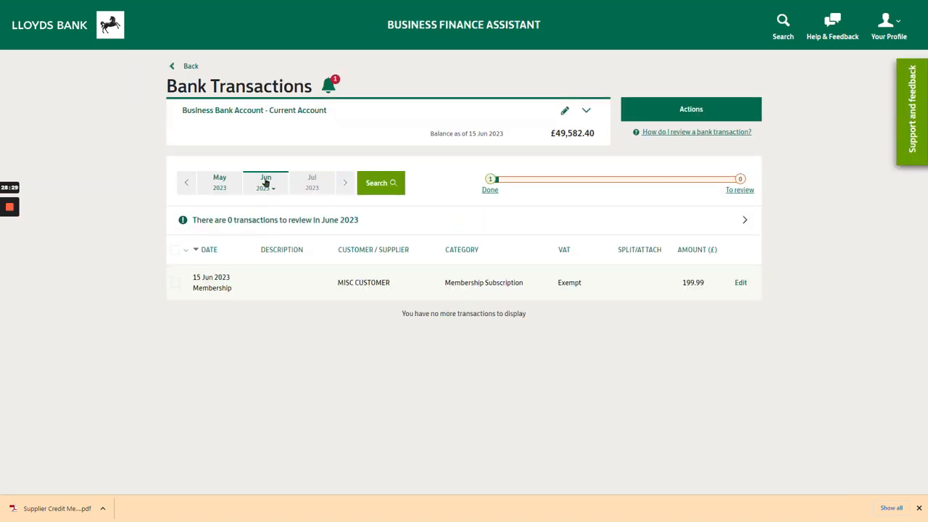
click(219, 182)
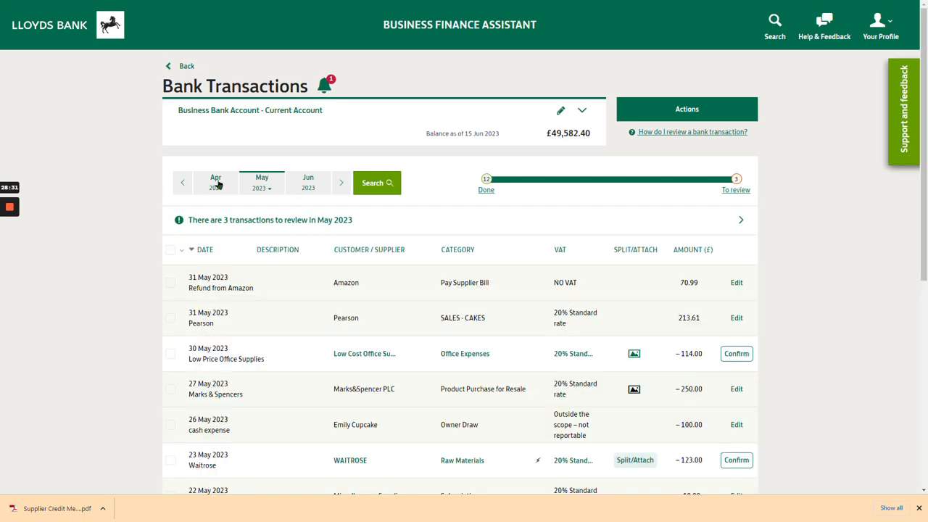
- Confirm the suggested categorisation of the 23 May Waitrose and 30 May Low Price Office Supplies transactions
scroll(624, 356, down, 3)
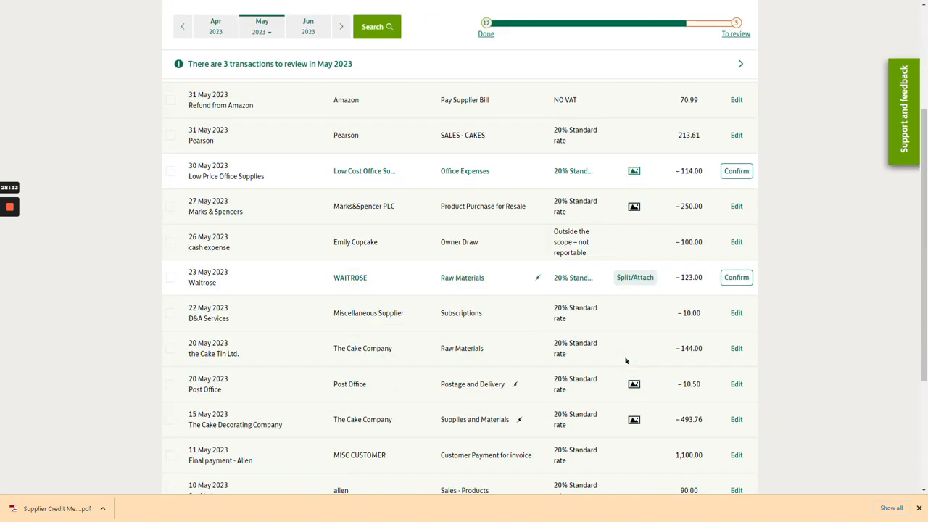
click(735, 267)
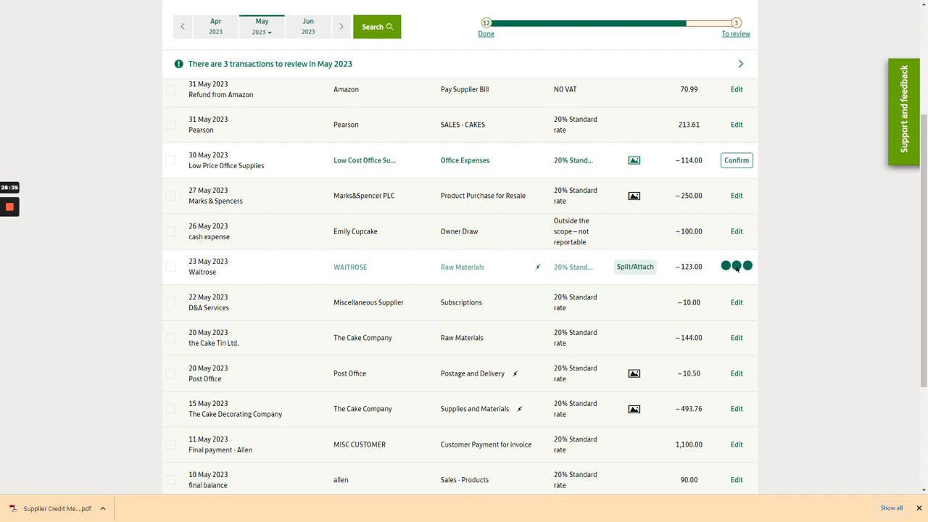
click(733, 162)
- Open the split details of the 6 May Card Net Bulk Payment and assign CardNet to the sales receipt line
scroll(603, 355, down, 3)
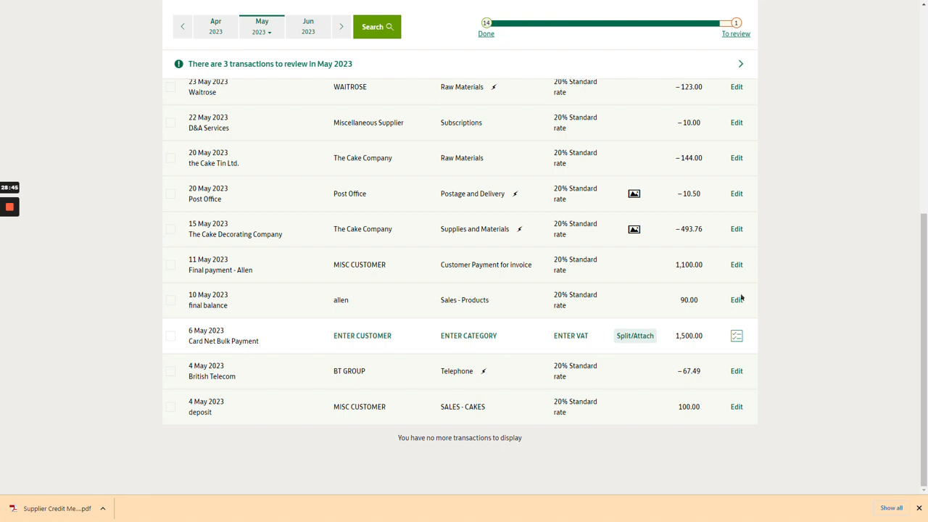
click(641, 342)
scroll(564, 368, down, 2)
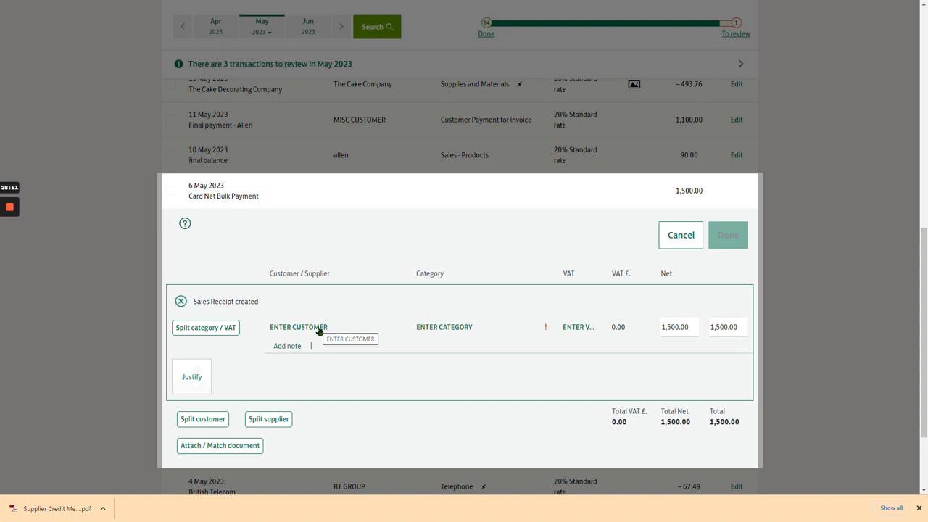
click(319, 331)
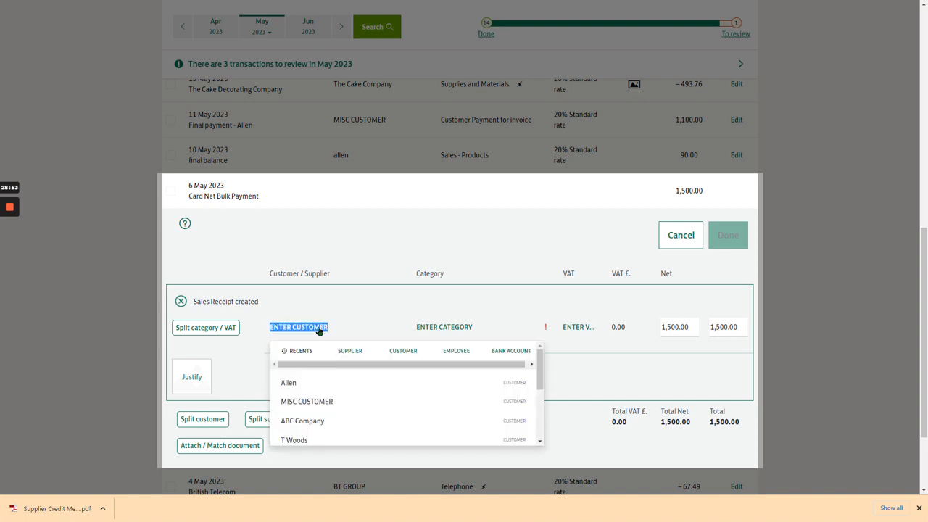
text(car)
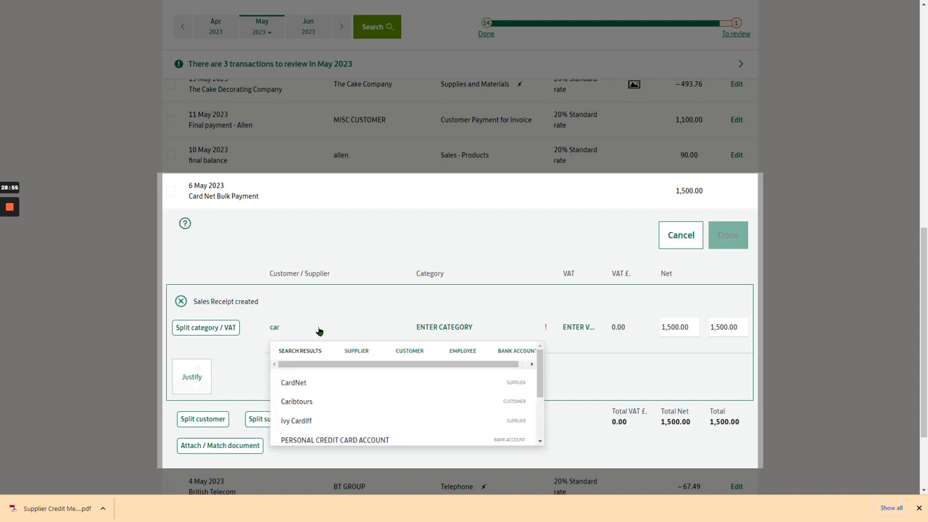
click(322, 380)
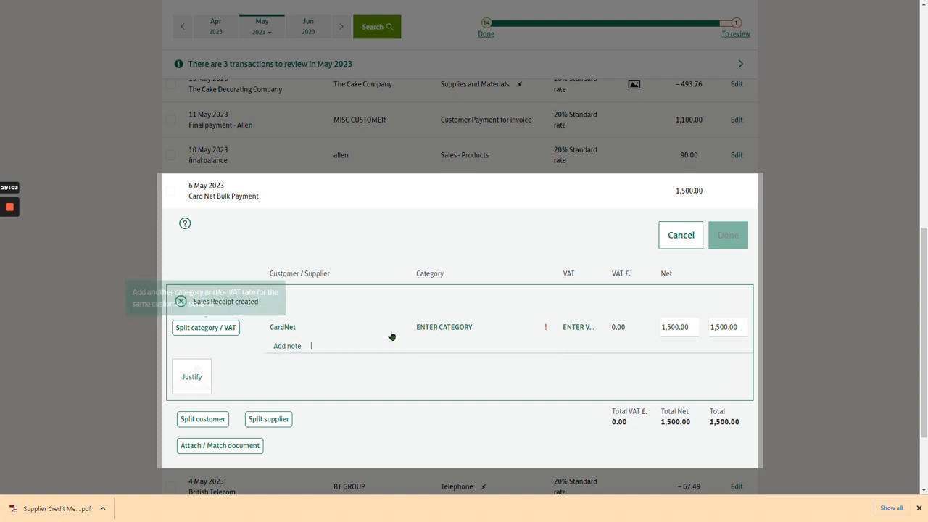
- Categorise the CardNet sales receipt line as SALES - CAKES with the 20% Standard rate of VAT
click(452, 331)
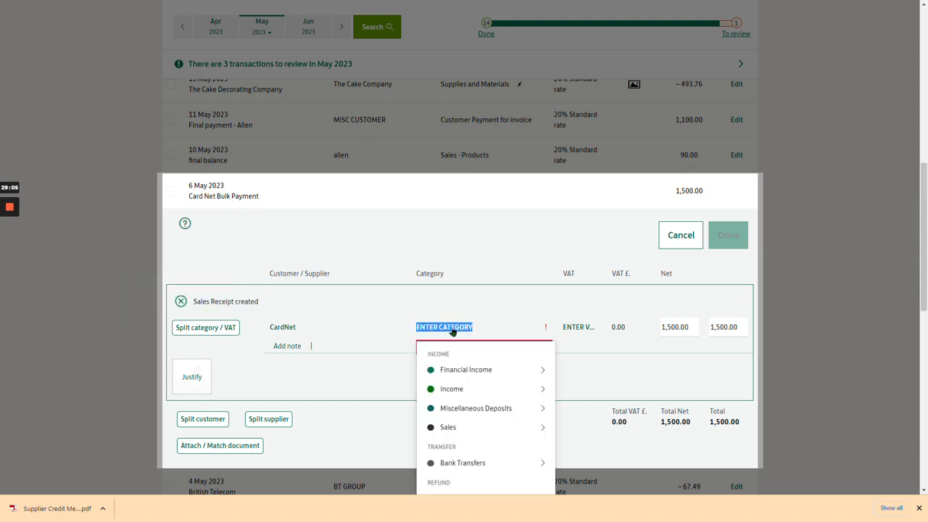
mouse_move(476, 429)
click(601, 452)
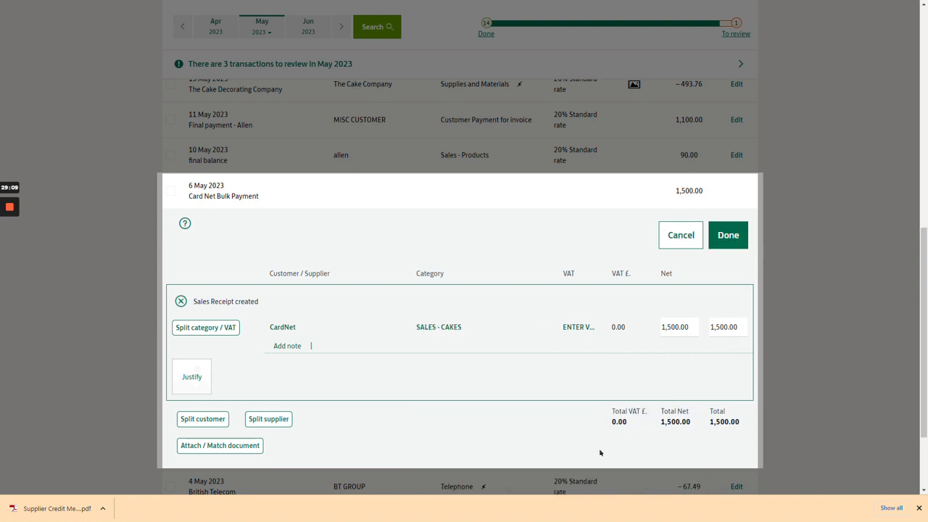
click(580, 330)
scroll(621, 420, down, 2)
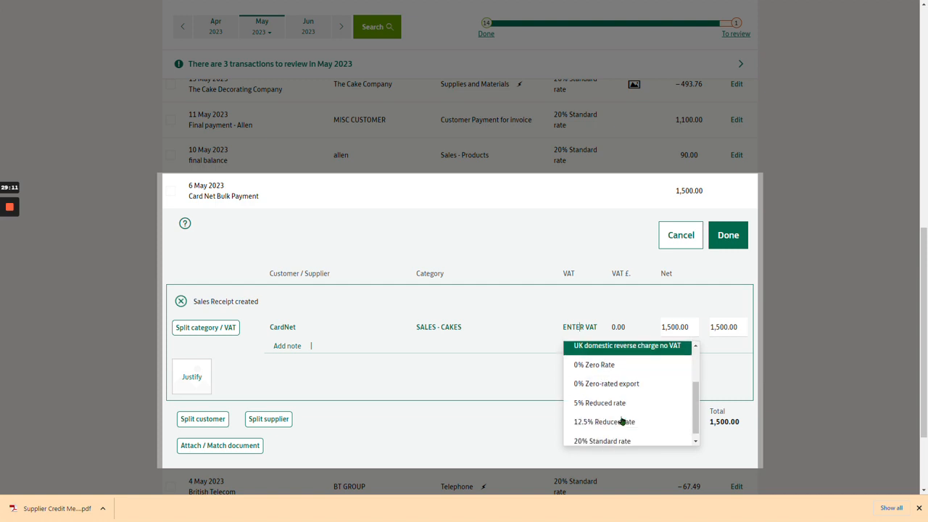
click(607, 433)
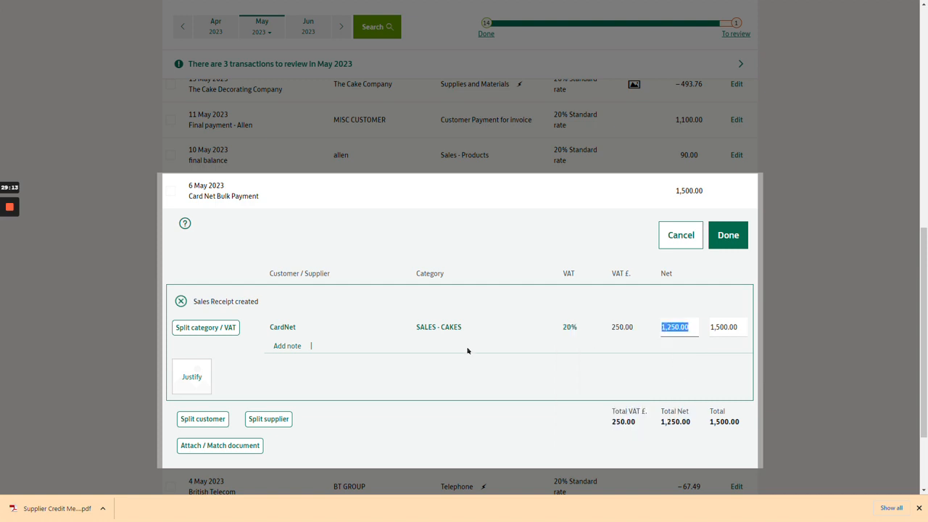
- Add a supplier split to the Card Net Bulk Payment and categorise its expense line as Merchant Account Fees
click(279, 420)
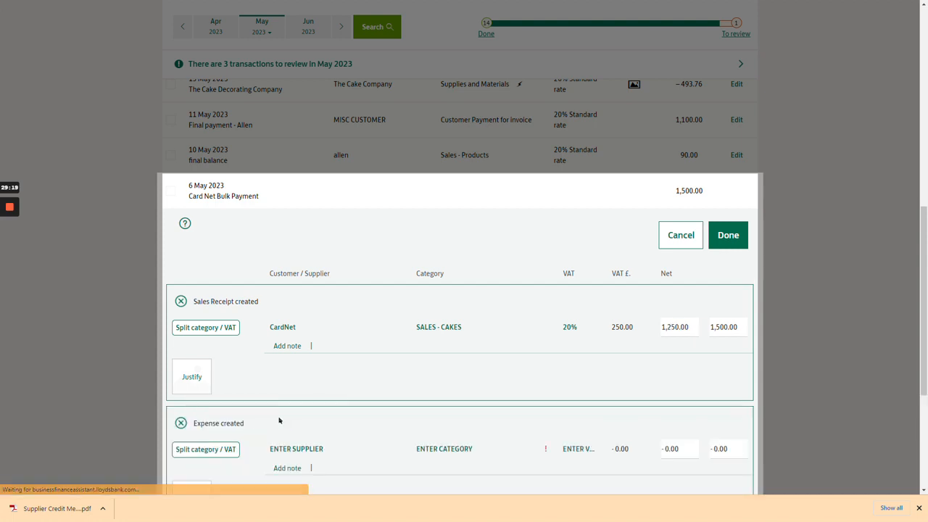
scroll(453, 418, down, 1)
click(442, 401)
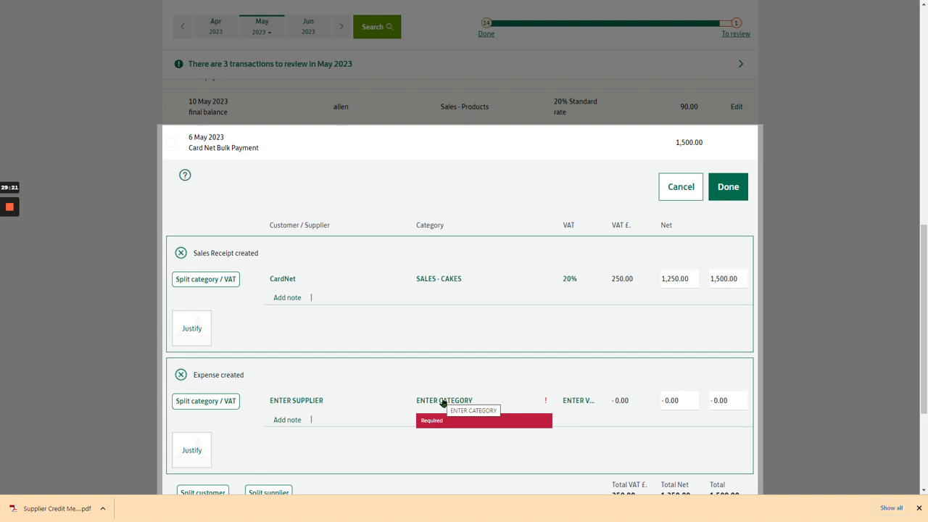
text(mer)
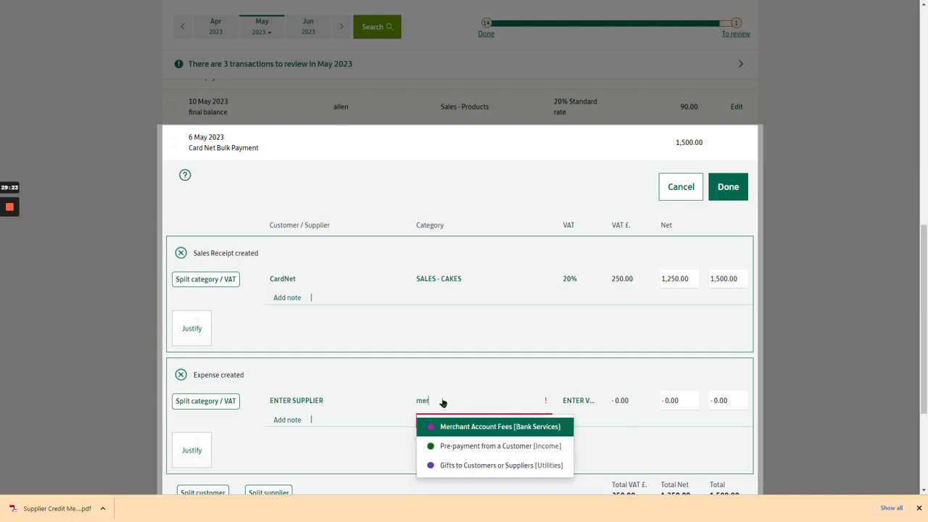
scroll(622, 419, down, 1)
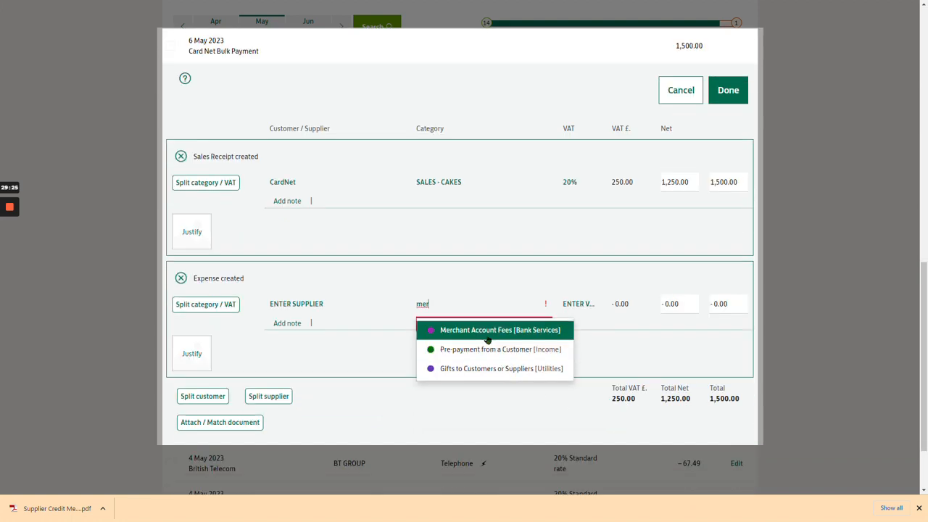
click(486, 333)
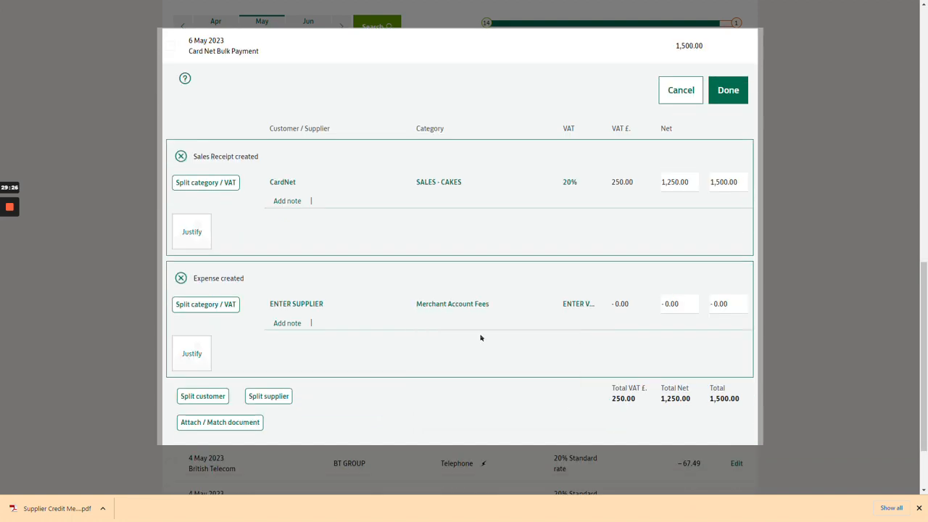
- Assign CardNet as the expense line's supplier and apply the 20% Standard rate of VAT
click(290, 304)
text(card)
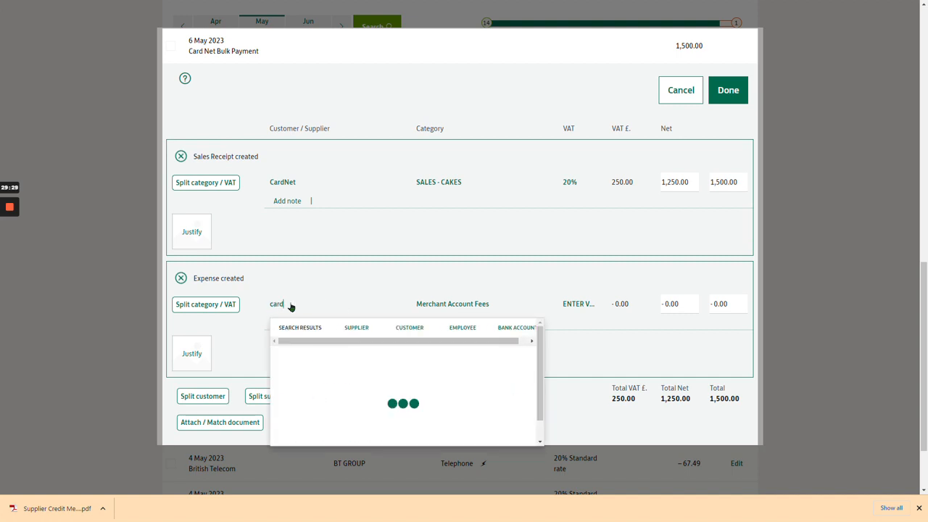
click(313, 364)
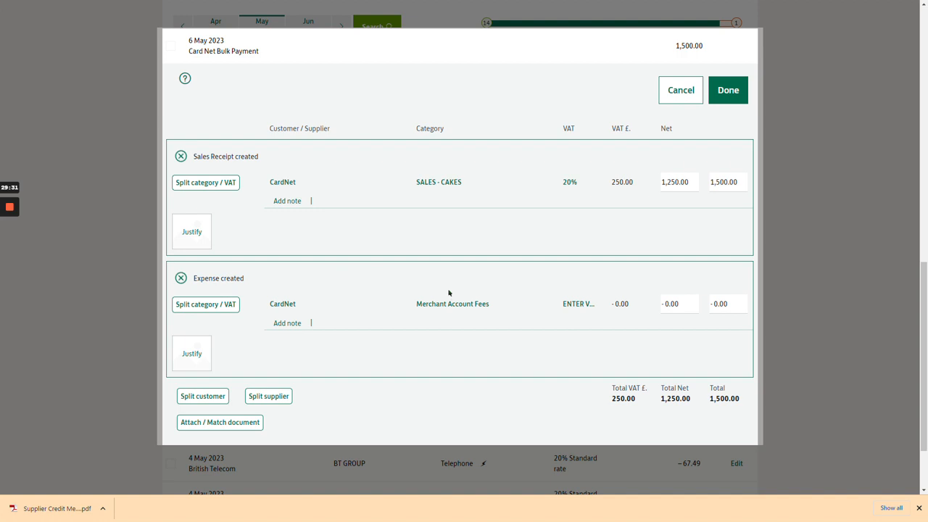
click(578, 304)
scroll(616, 428, down, 1)
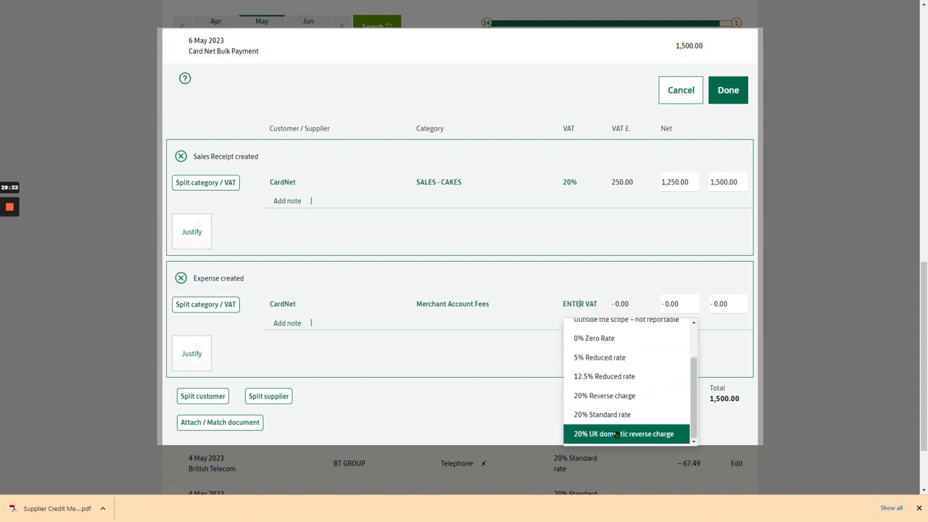
click(621, 414)
- Set the Merchant Account Fees line's total to 150 and the SALES - CAKES line's total to 1650
click(728, 305)
text(150)
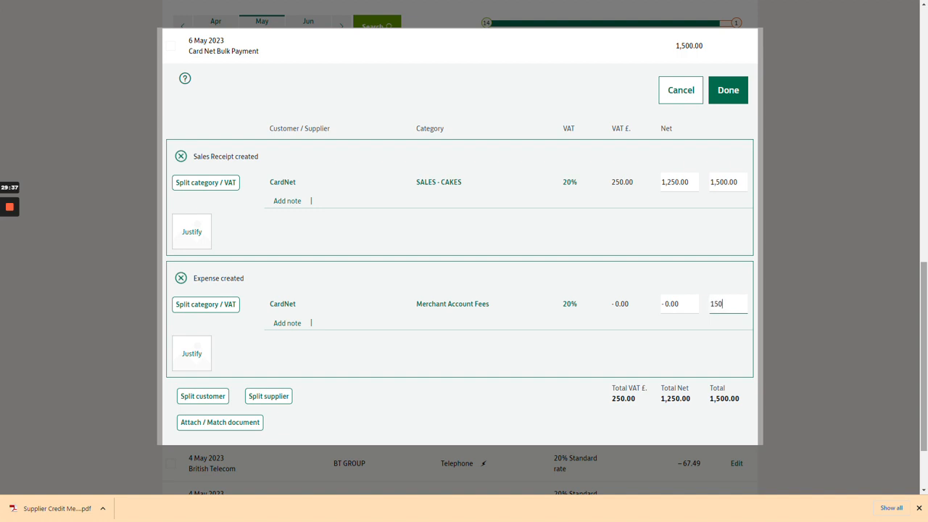
click(694, 345)
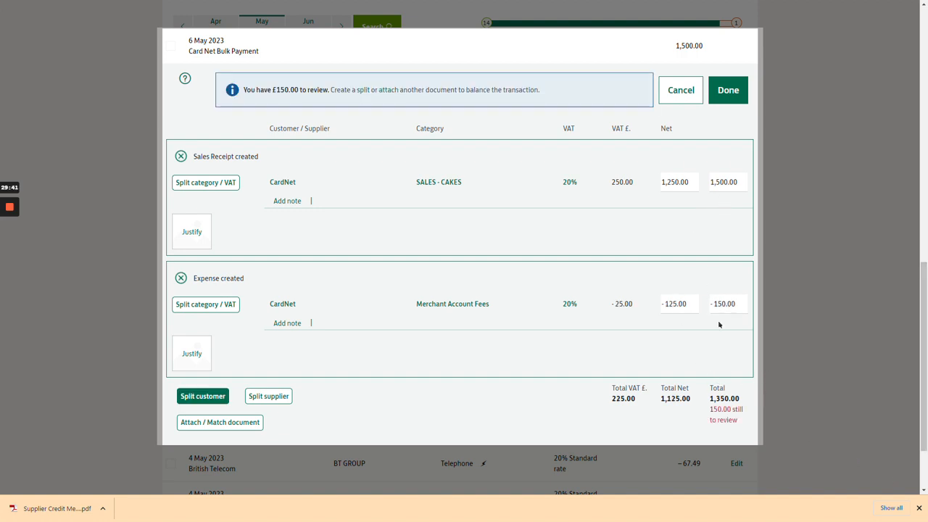
click(731, 182)
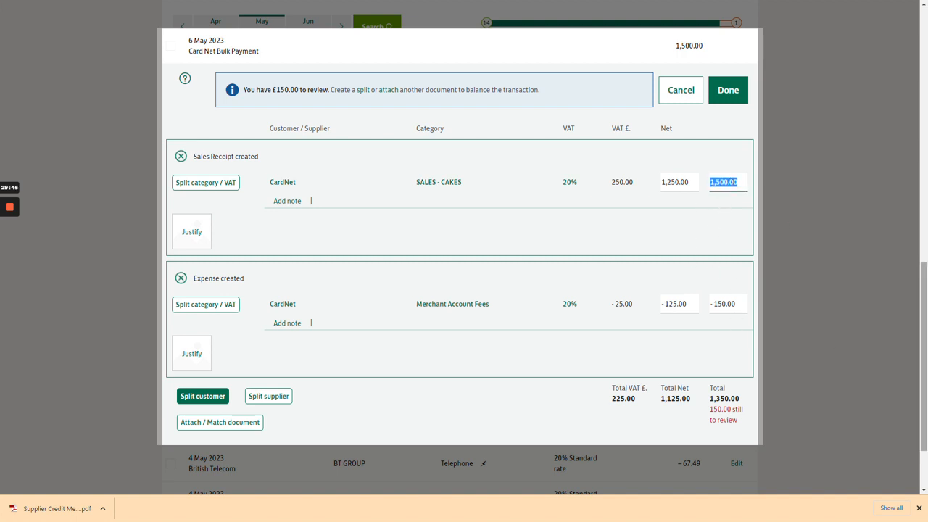
text(1650)
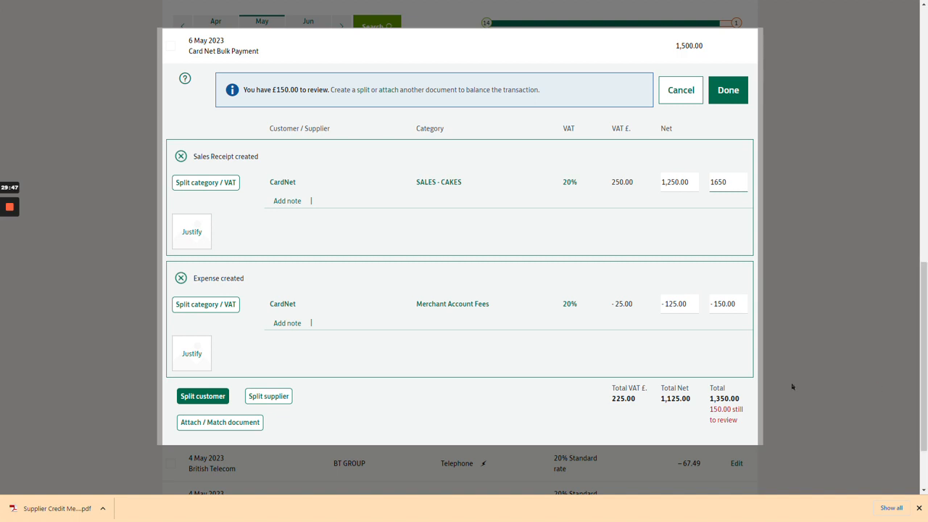
click(718, 157)
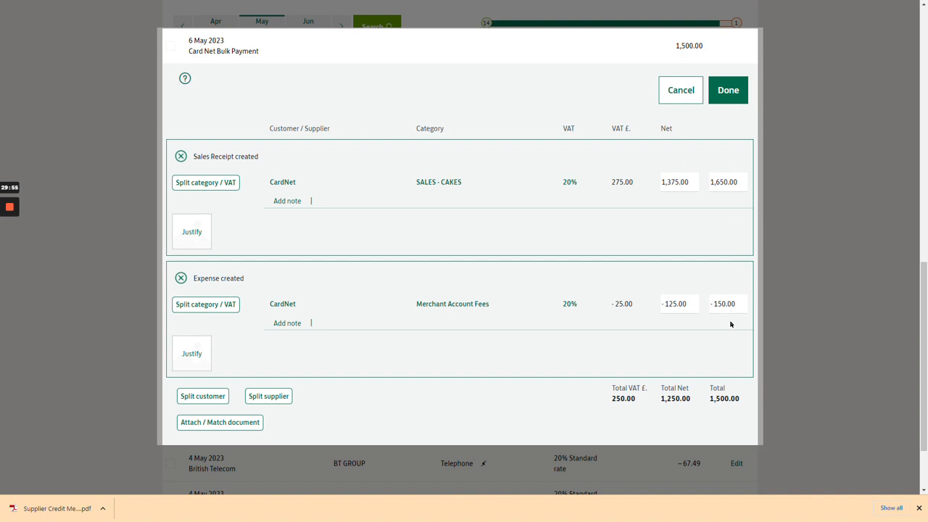
- Save the split on the 6 May Card Net Bulk Payment and confirm the transaction
click(726, 90)
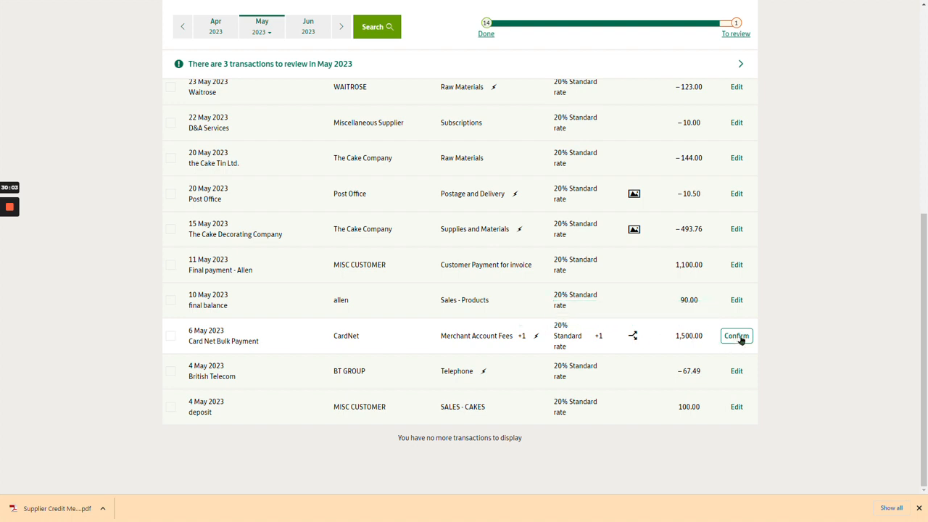
click(736, 336)
- Return from the bank transactions to the home page and open Reports to view the available accounting reports
scroll(271, 305, up, 2)
scroll(241, 285, up, 6)
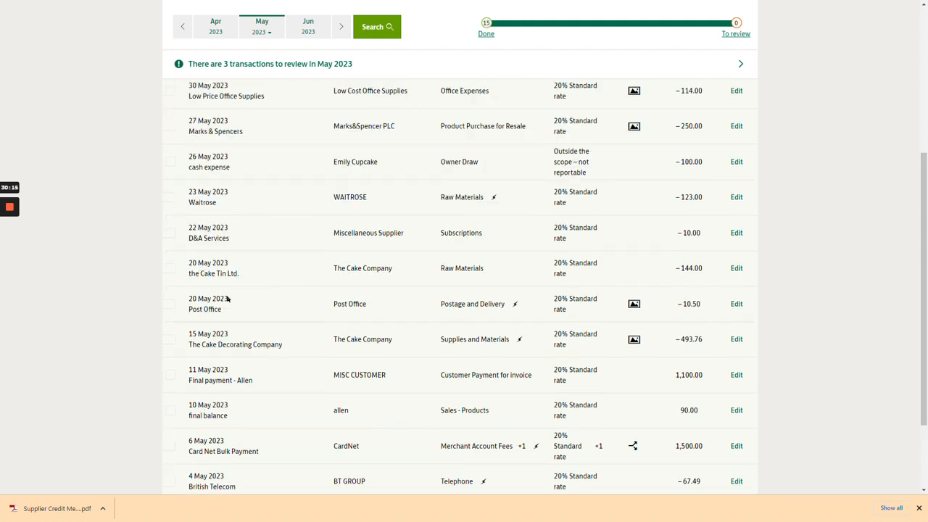
click(76, 25)
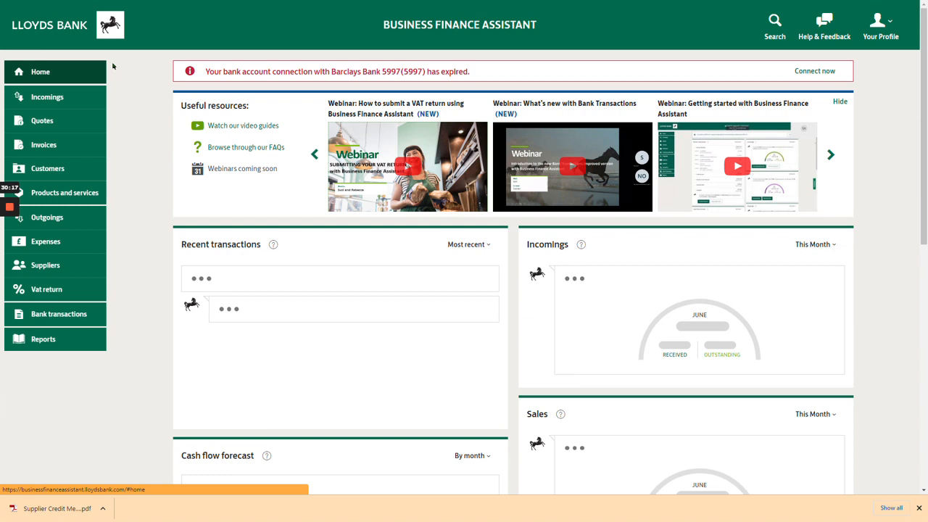
click(43, 339)
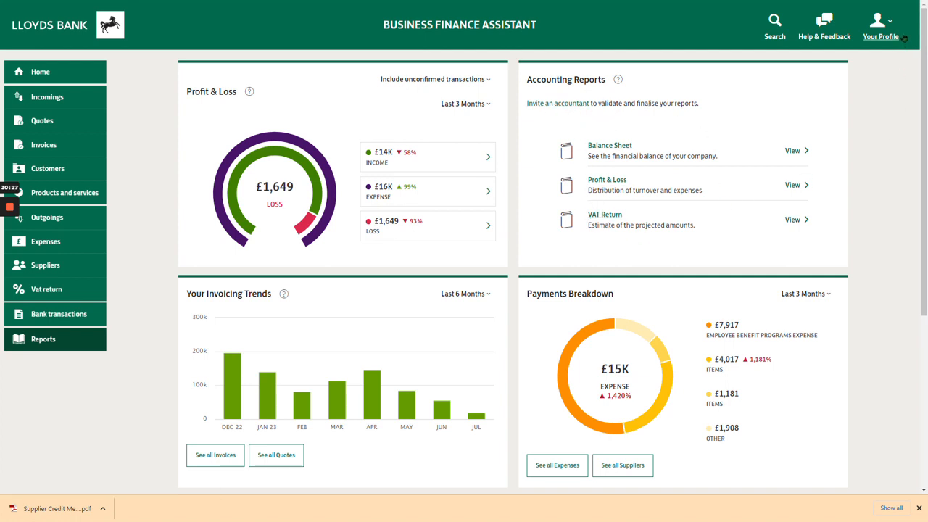
- Turn on Show accountancy information in the profile preferences, save them, and open the accountant view's Reports page
click(887, 34)
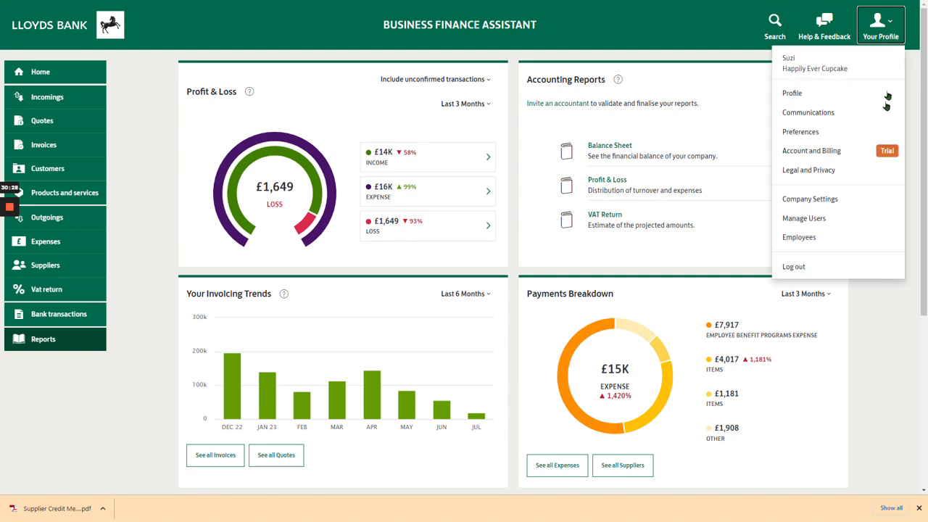
click(826, 131)
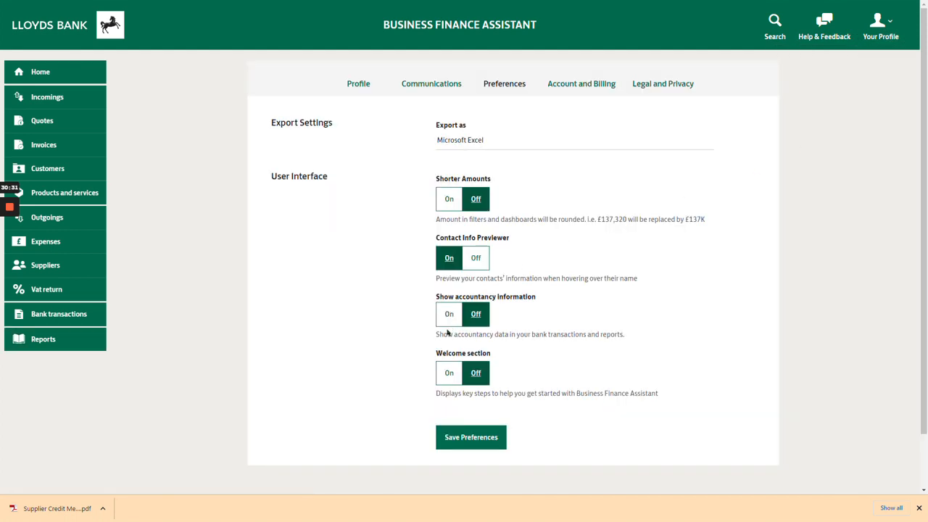
click(449, 317)
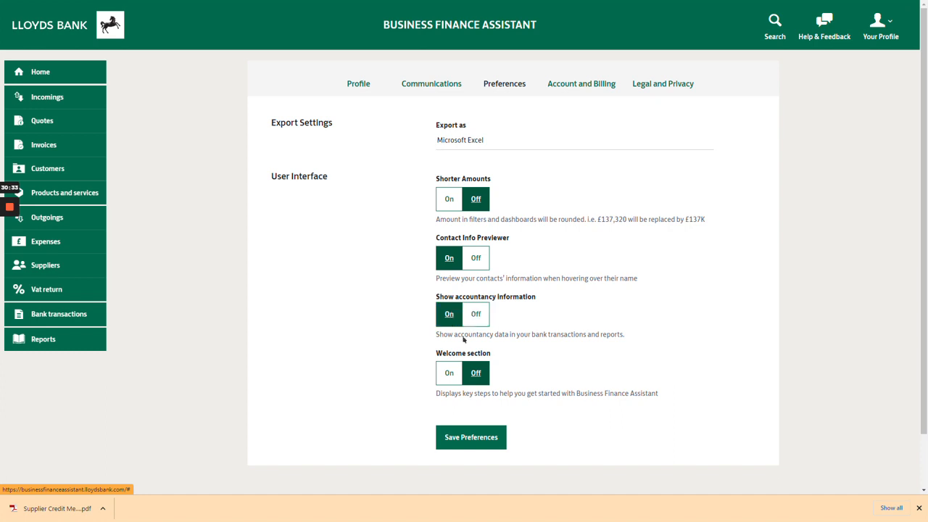
click(467, 439)
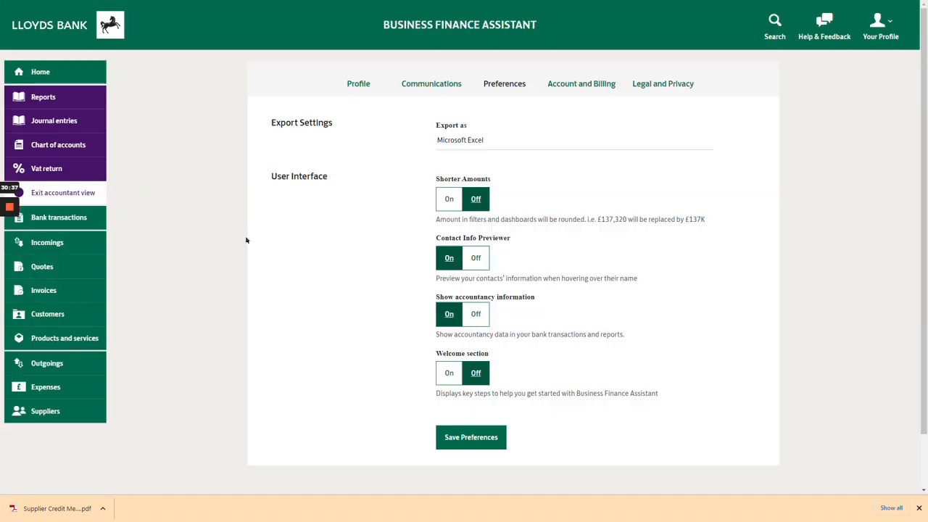
click(44, 97)
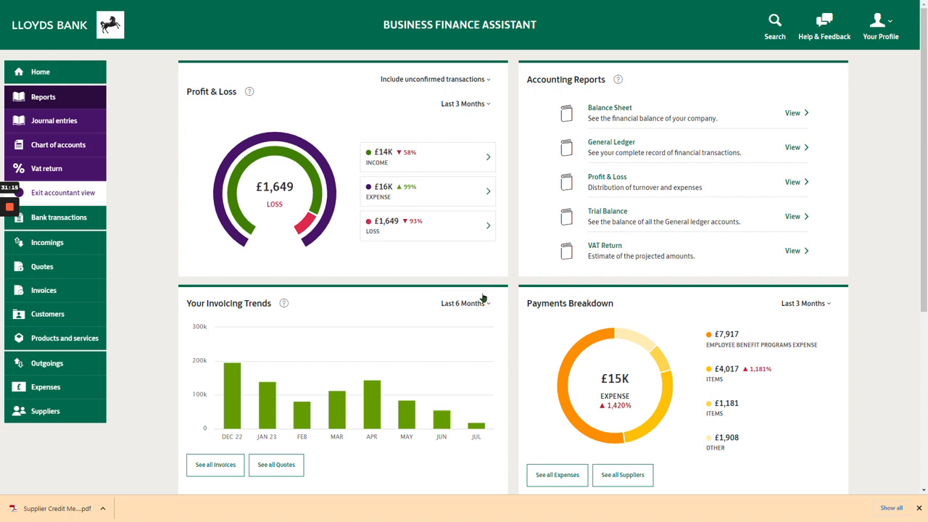
- Search the help for "expense" and open the contact options for support
click(828, 34)
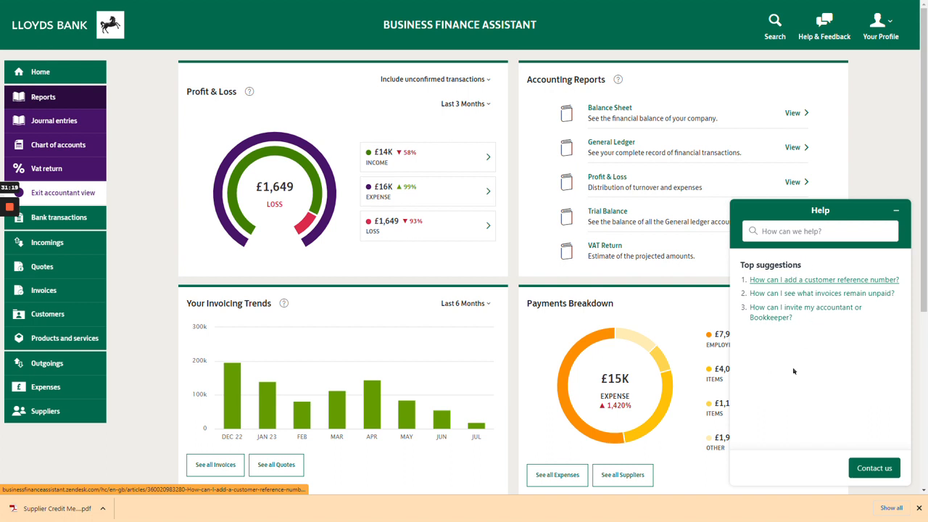
click(789, 228)
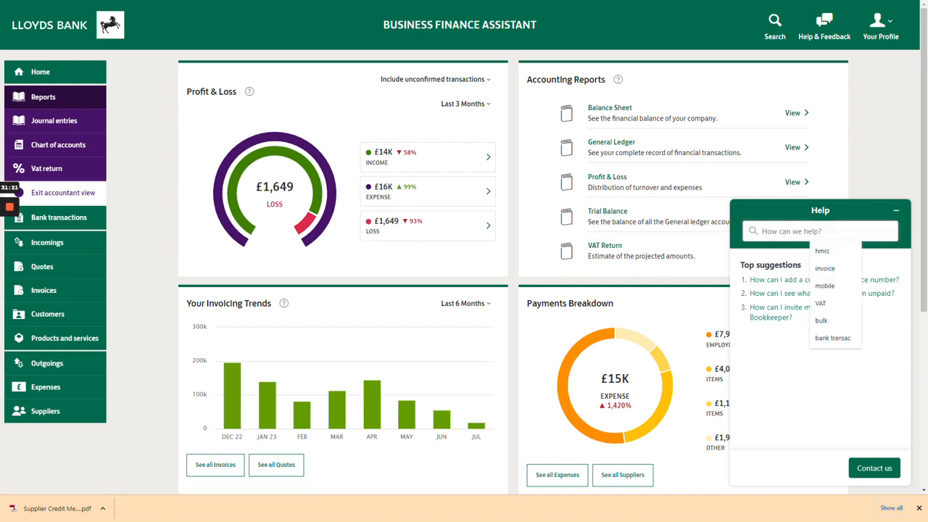
text(expe)
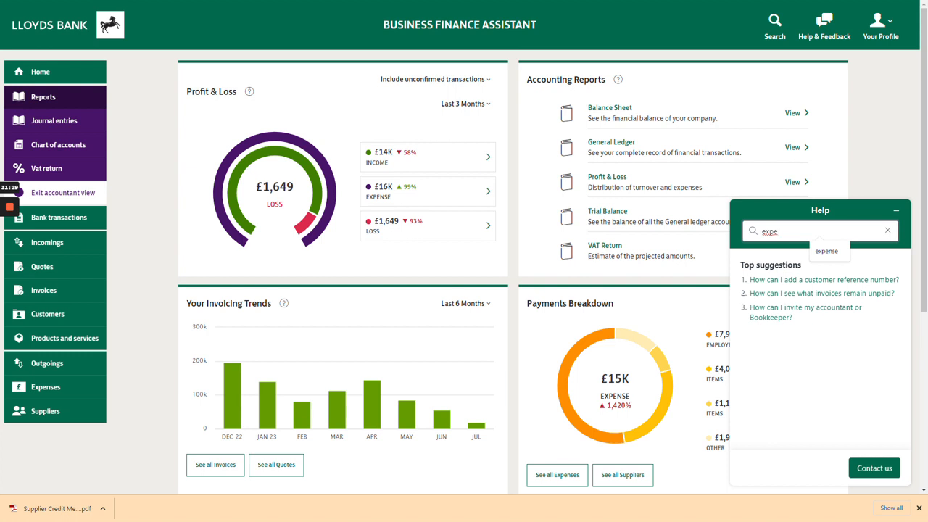
text(nse)
key(Return)
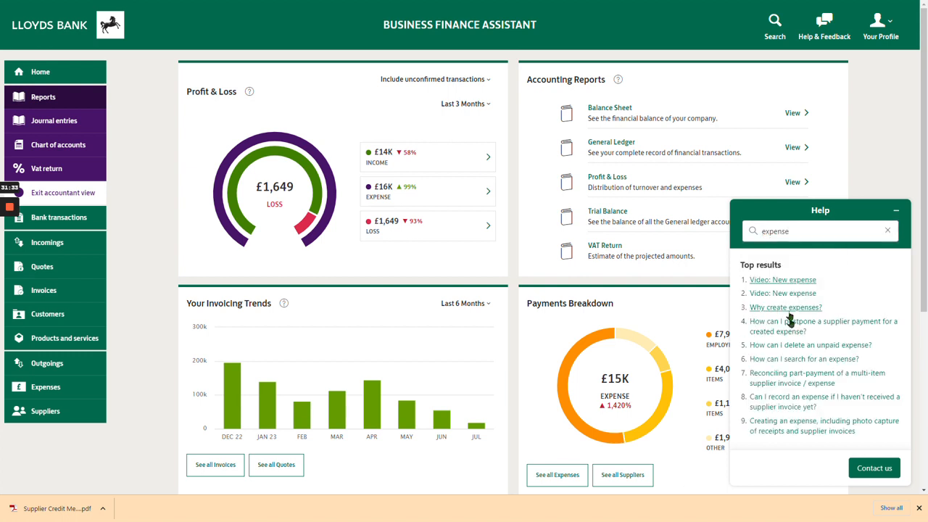
click(885, 475)
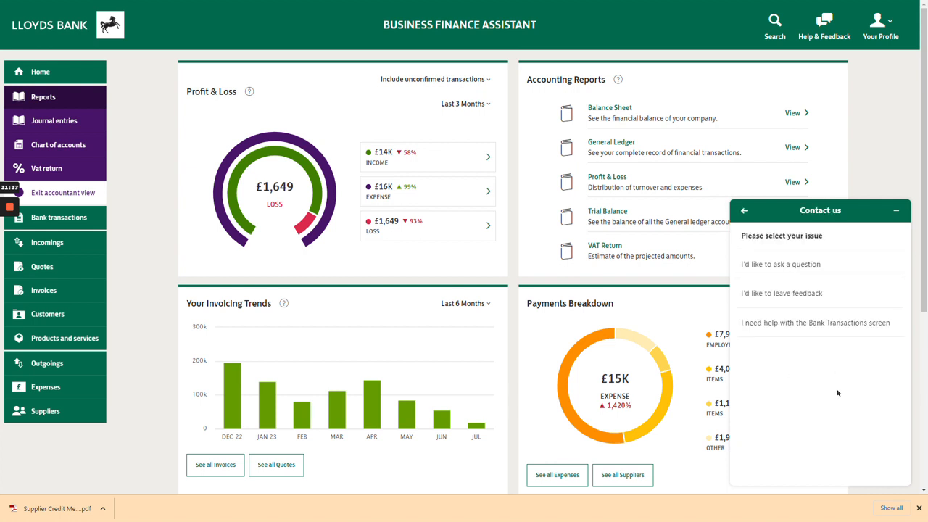